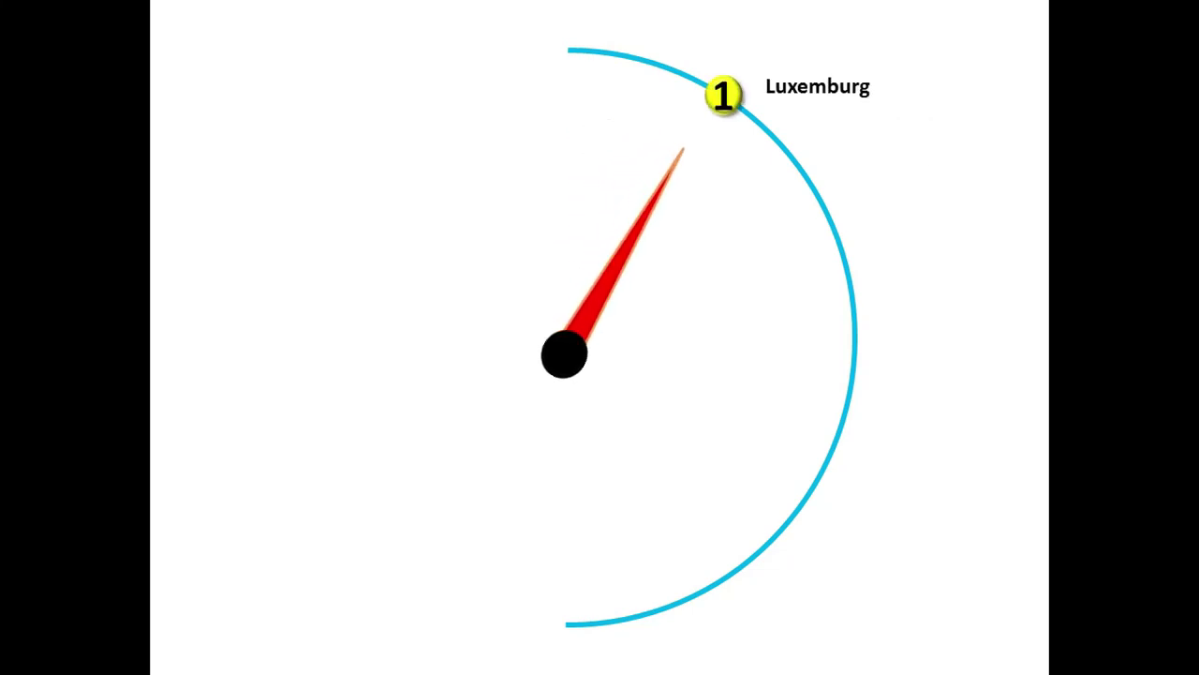
Step: Step the red needle through the country markers in the slide show, then go to blank slide 2
click(911, 165)
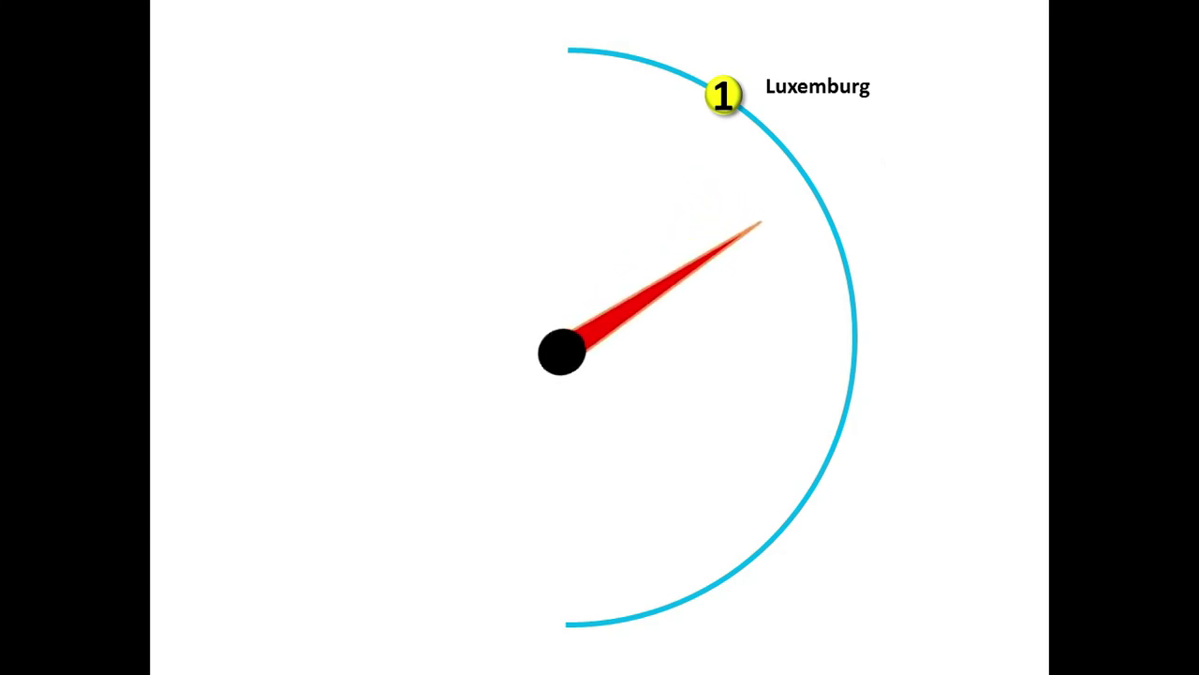
click(911, 165)
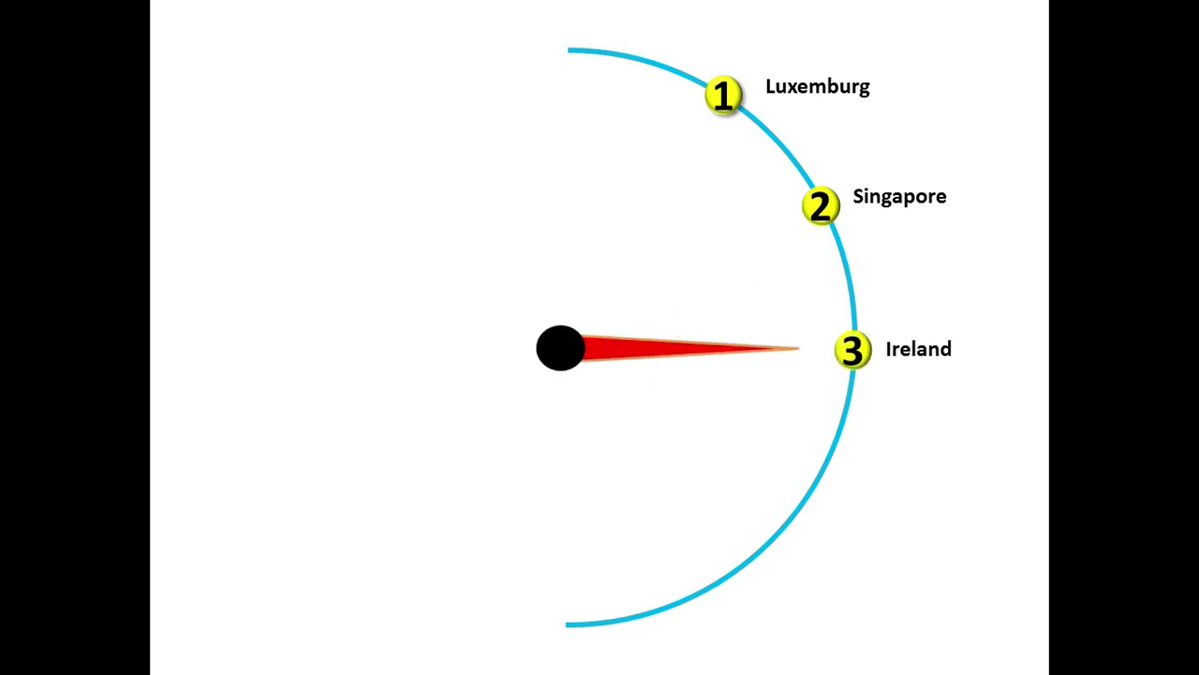
click(919, 187)
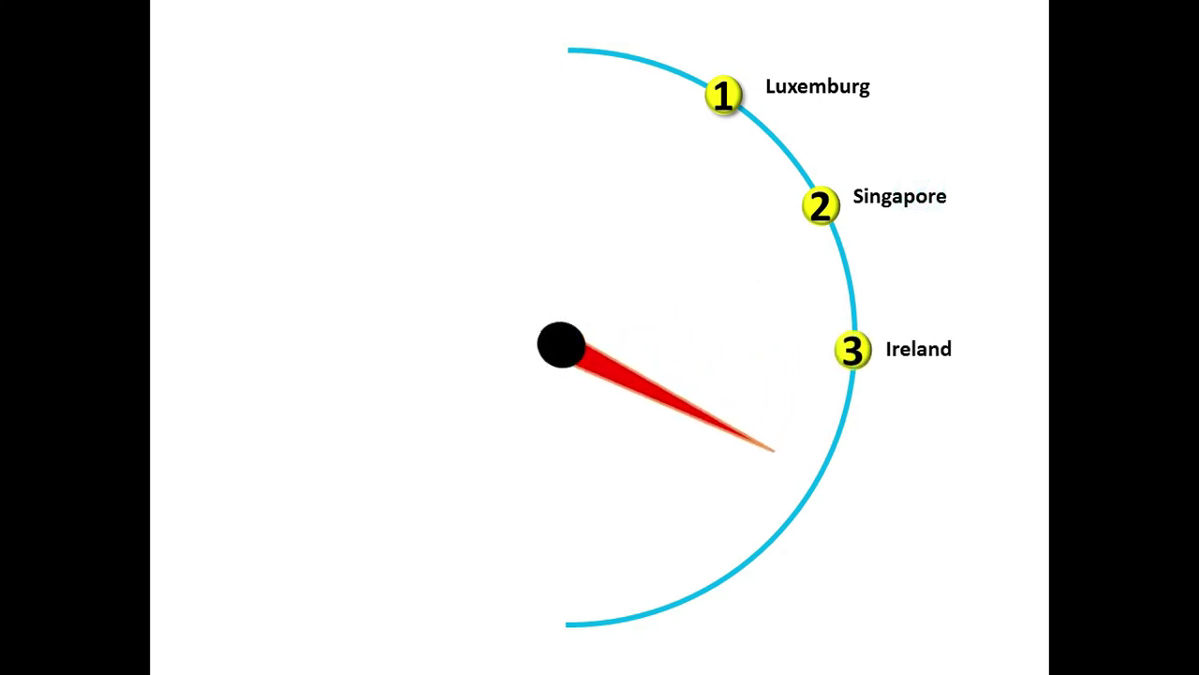
click(920, 191)
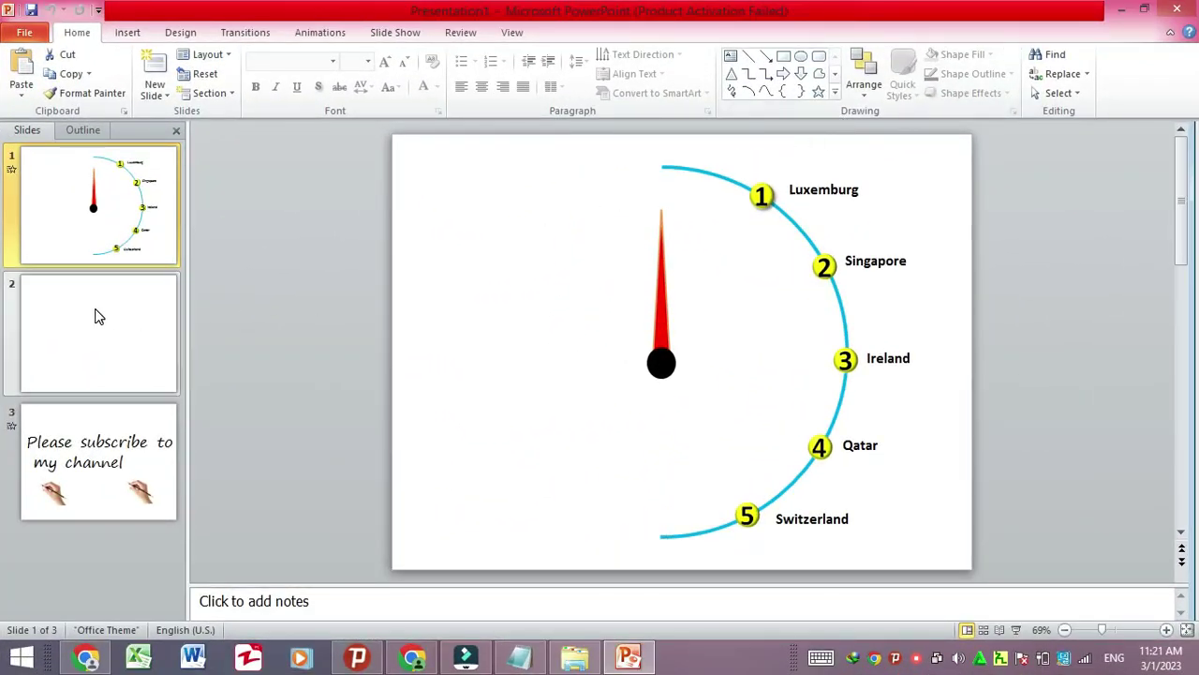
click(111, 311)
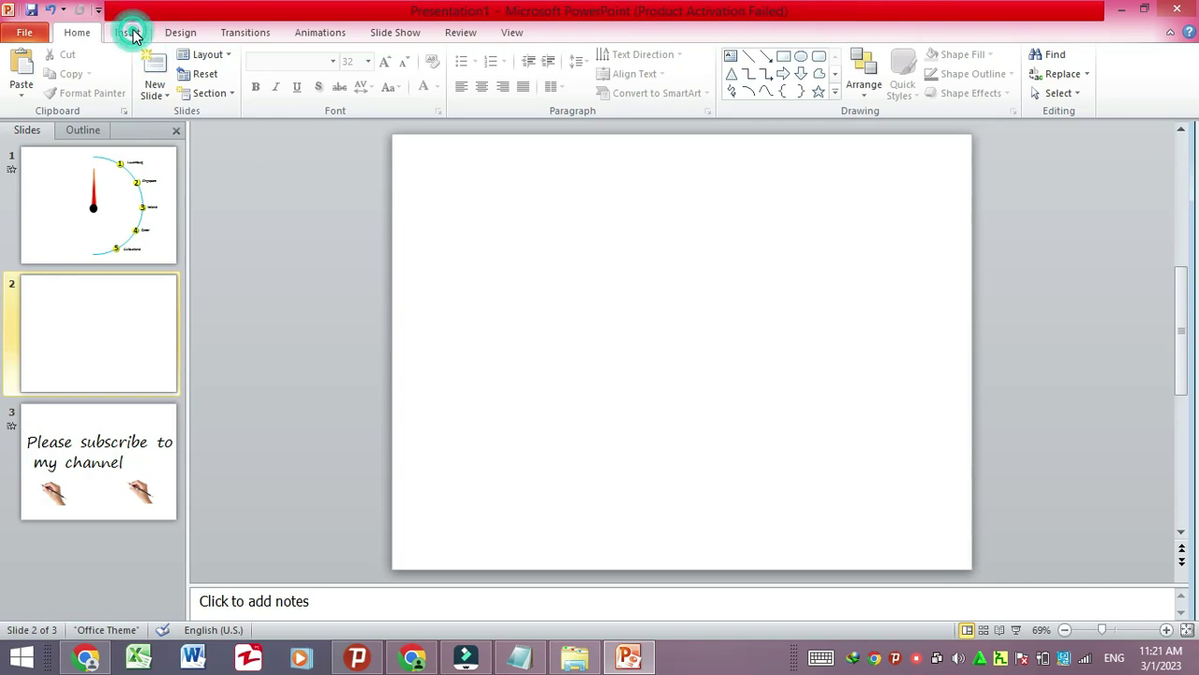
Step: Draw a tall, narrow isosceles triangle near the top of slide 2
click(130, 33)
click(243, 85)
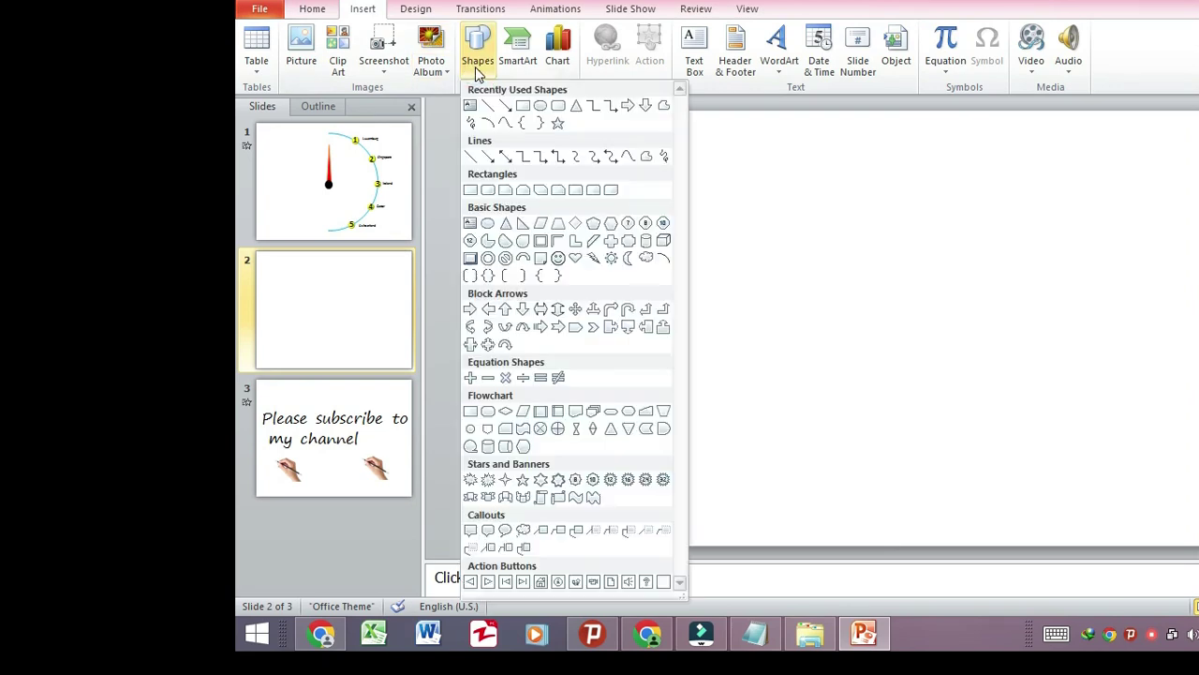
click(576, 107)
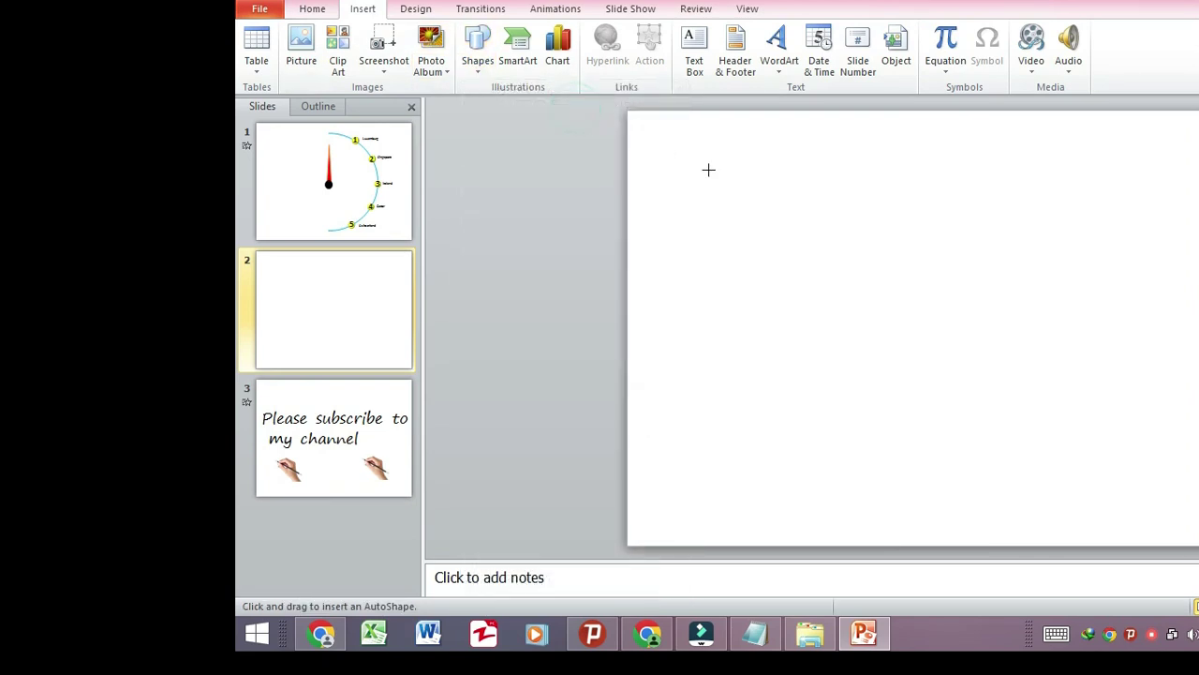
drag(807, 158, 825, 320)
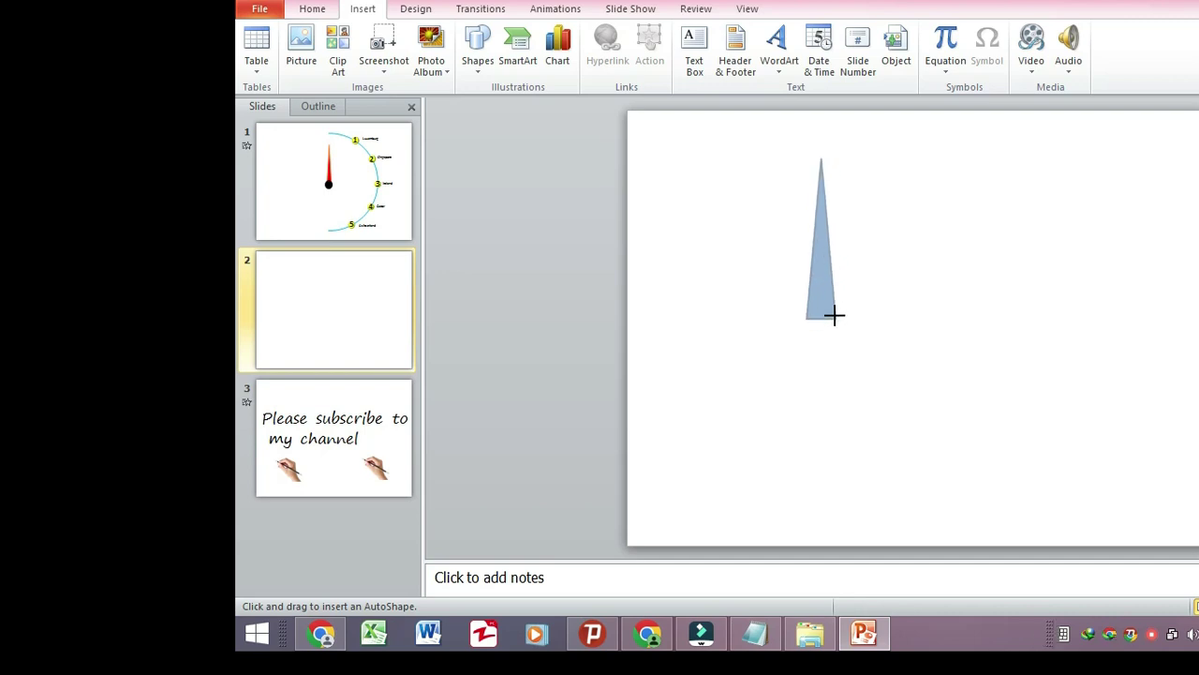
drag(824, 321, 829, 310)
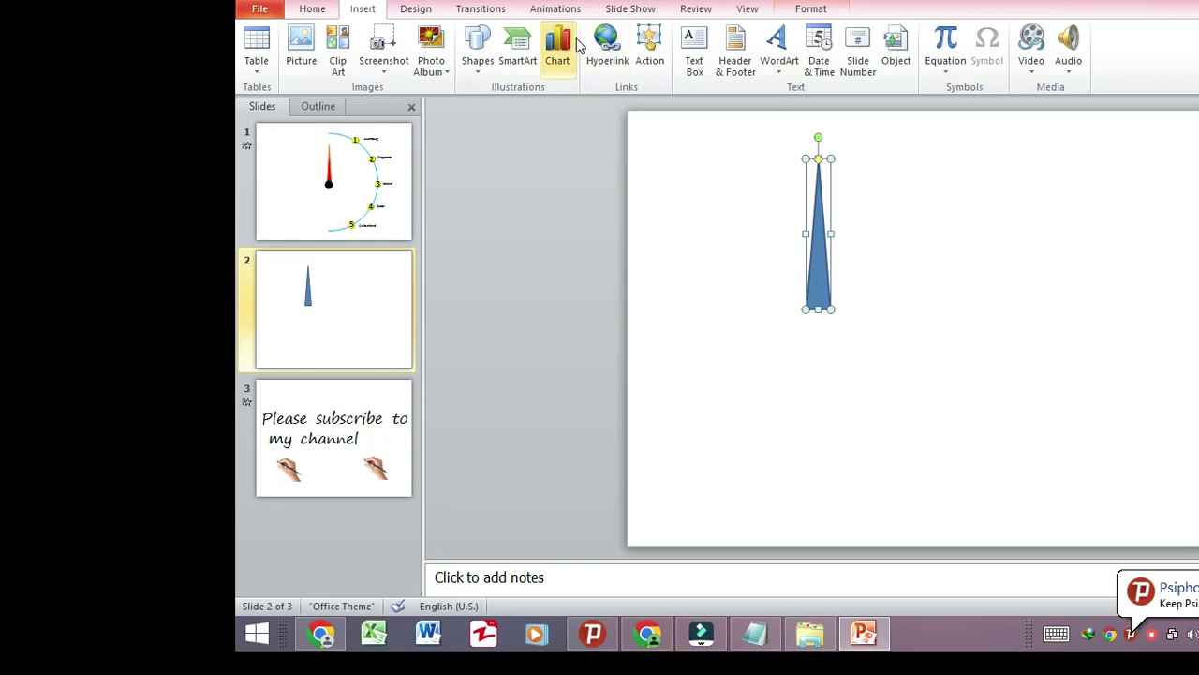
Step: Give the needle triangle a Red shape fill and No Outline
click(801, 11)
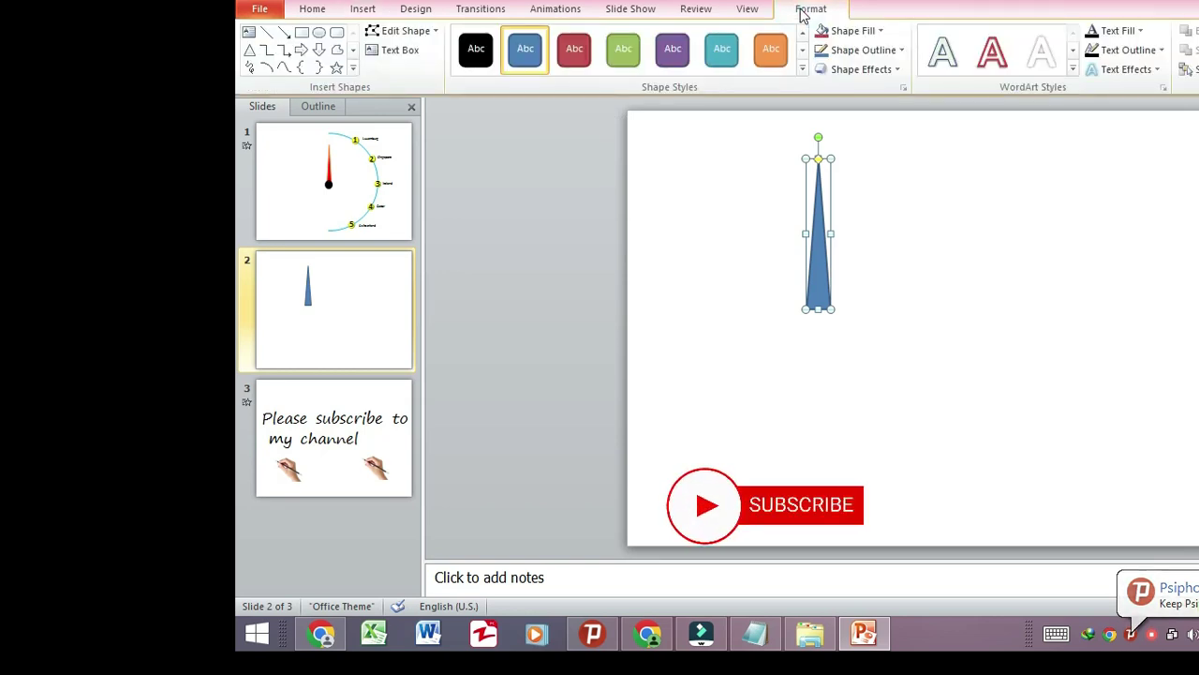
click(864, 34)
click(835, 159)
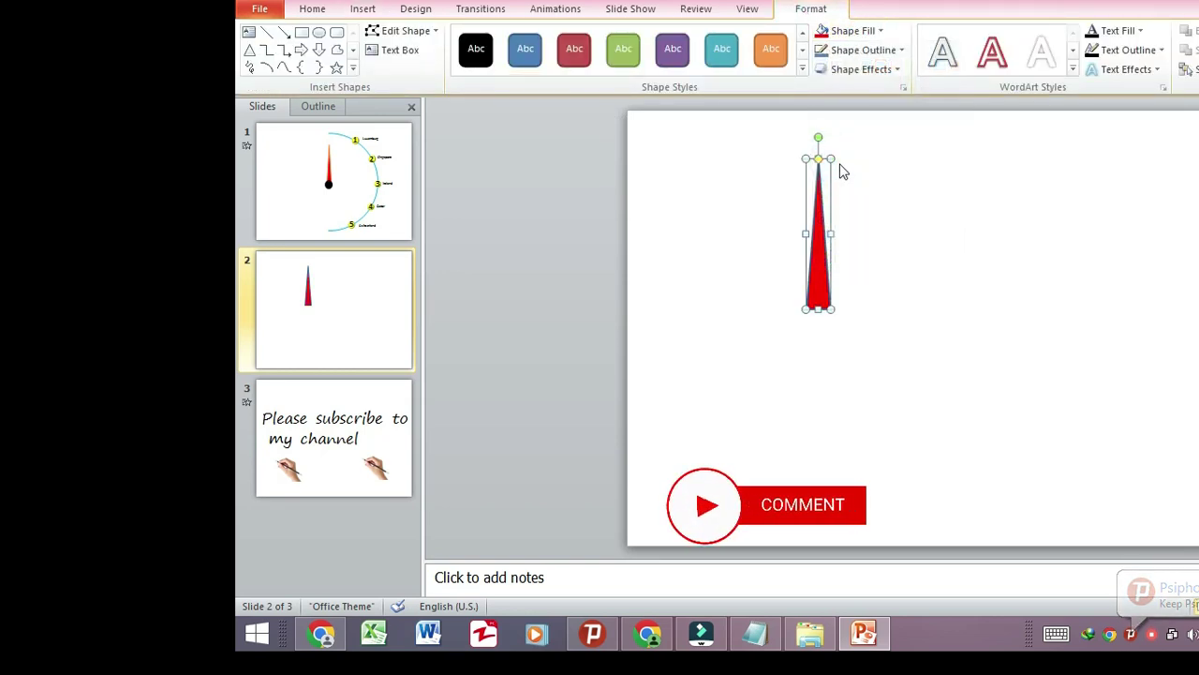
click(900, 54)
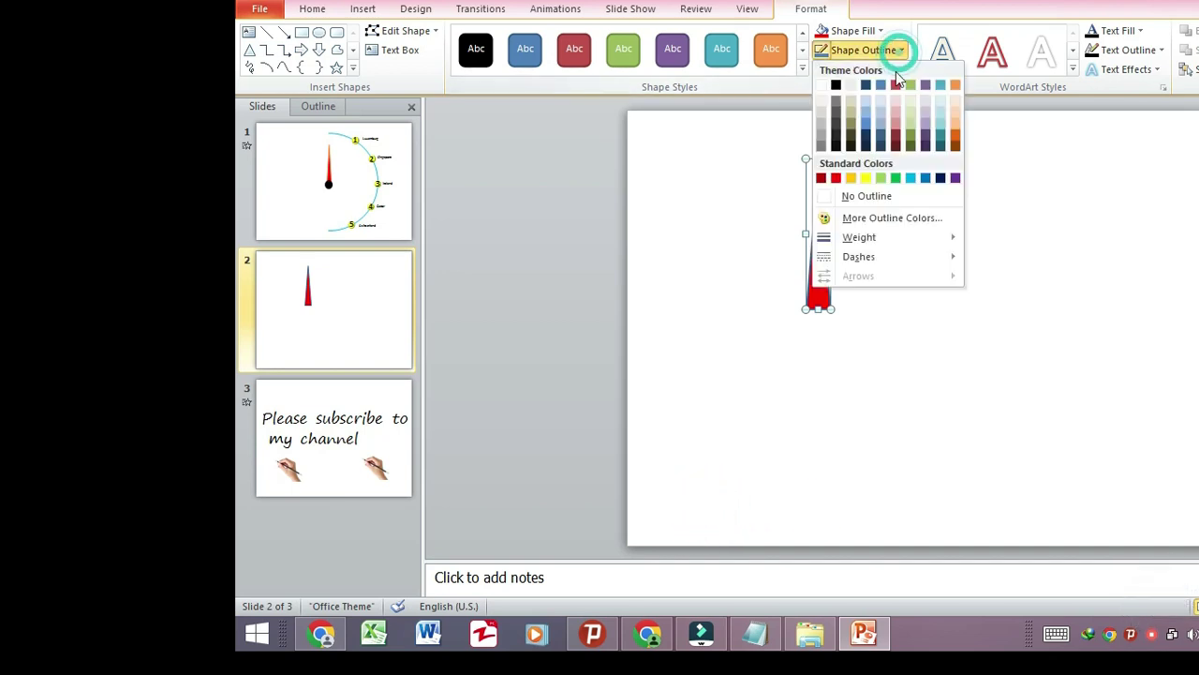
click(863, 199)
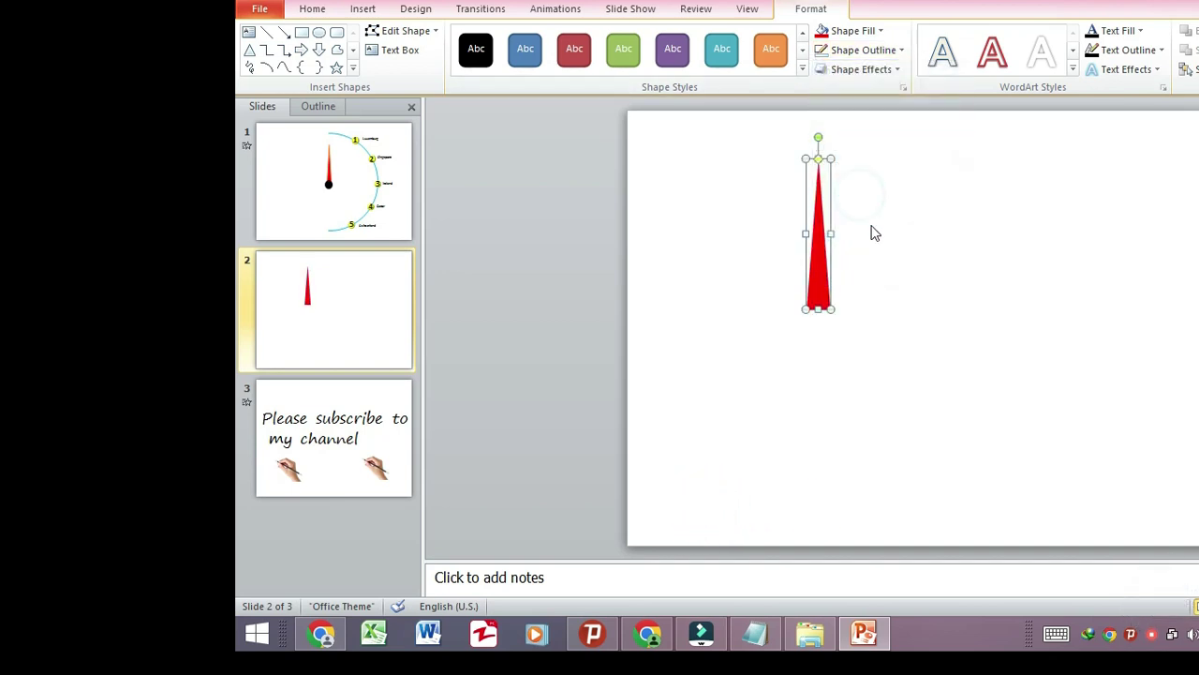
click(873, 235)
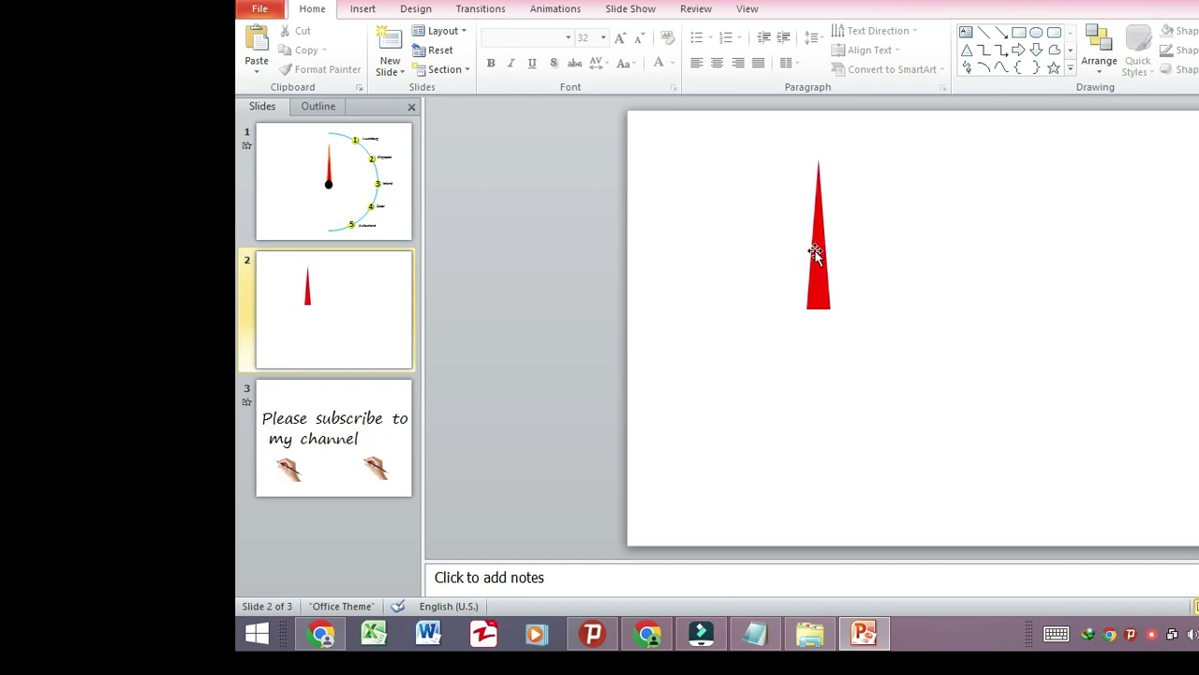
Step: Copy the red triangle and paste a second copy beside it
click(815, 251)
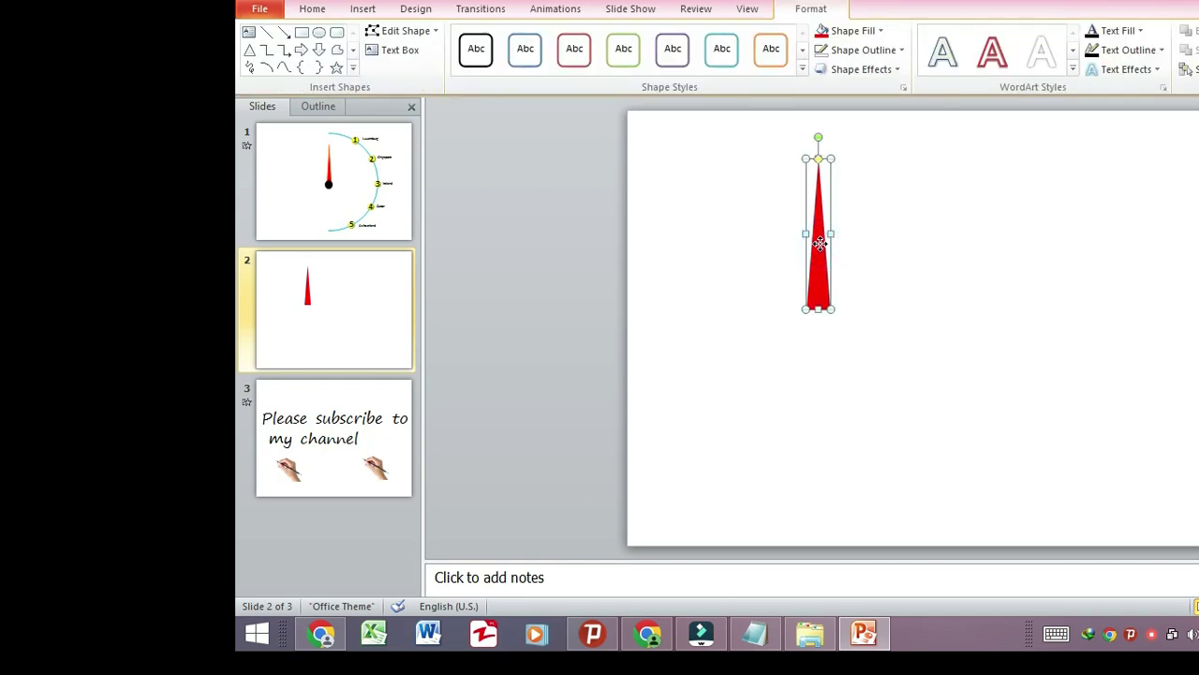
right_click(820, 244)
click(866, 274)
right_click(879, 180)
click(923, 246)
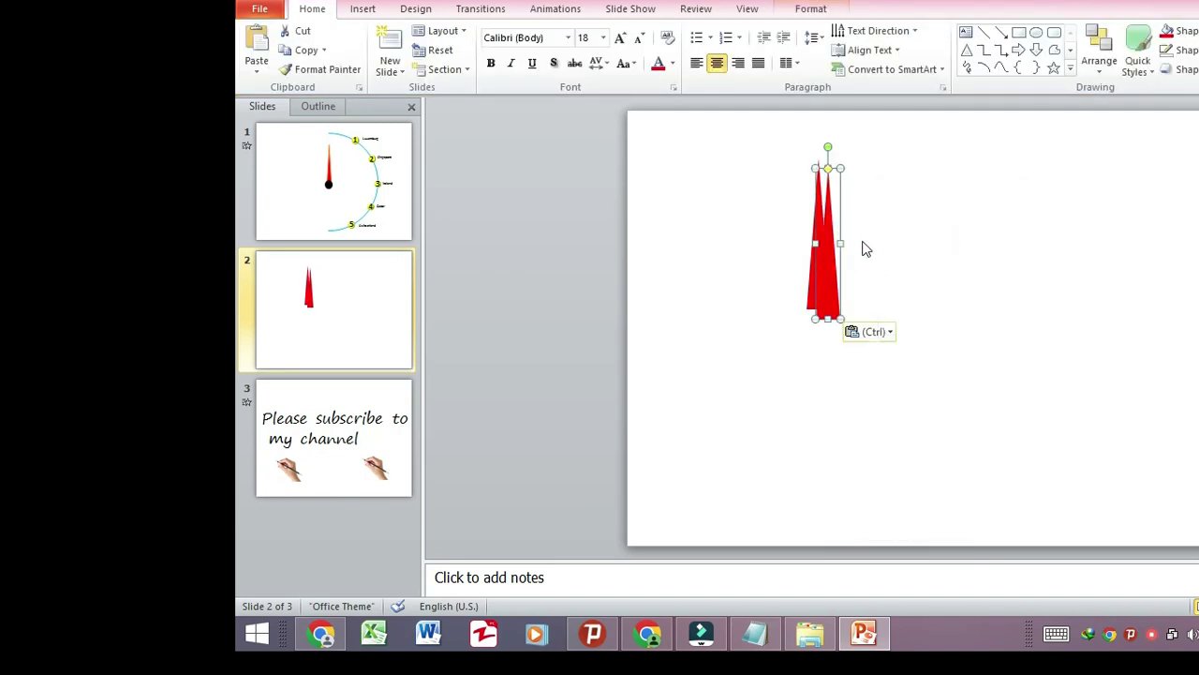
drag(834, 224, 882, 239)
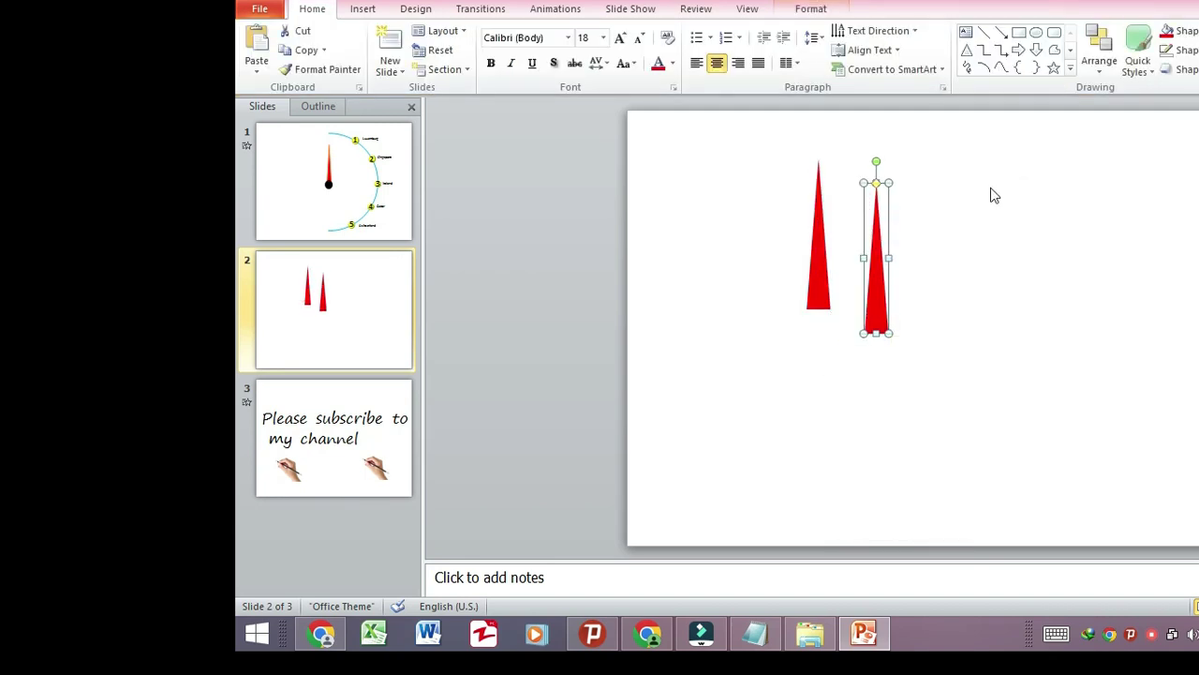
Step: Rotate the copy 180°, place it under the red triangle, and fill it White
click(812, 9)
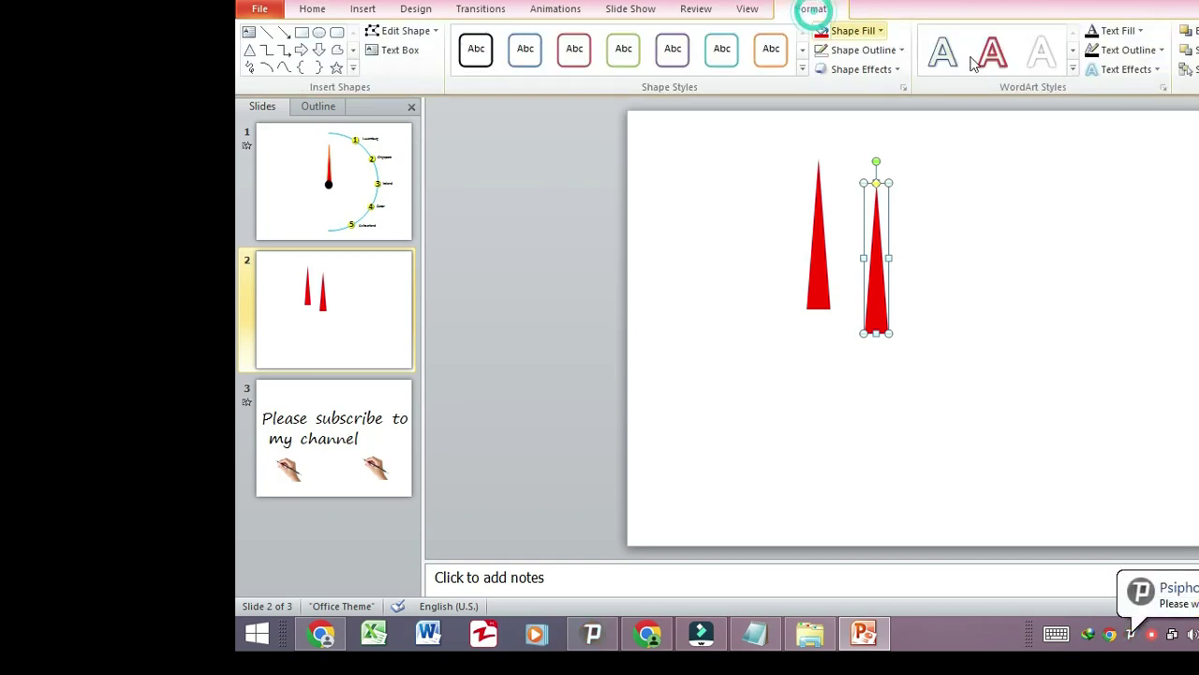
drag(876, 161, 877, 354)
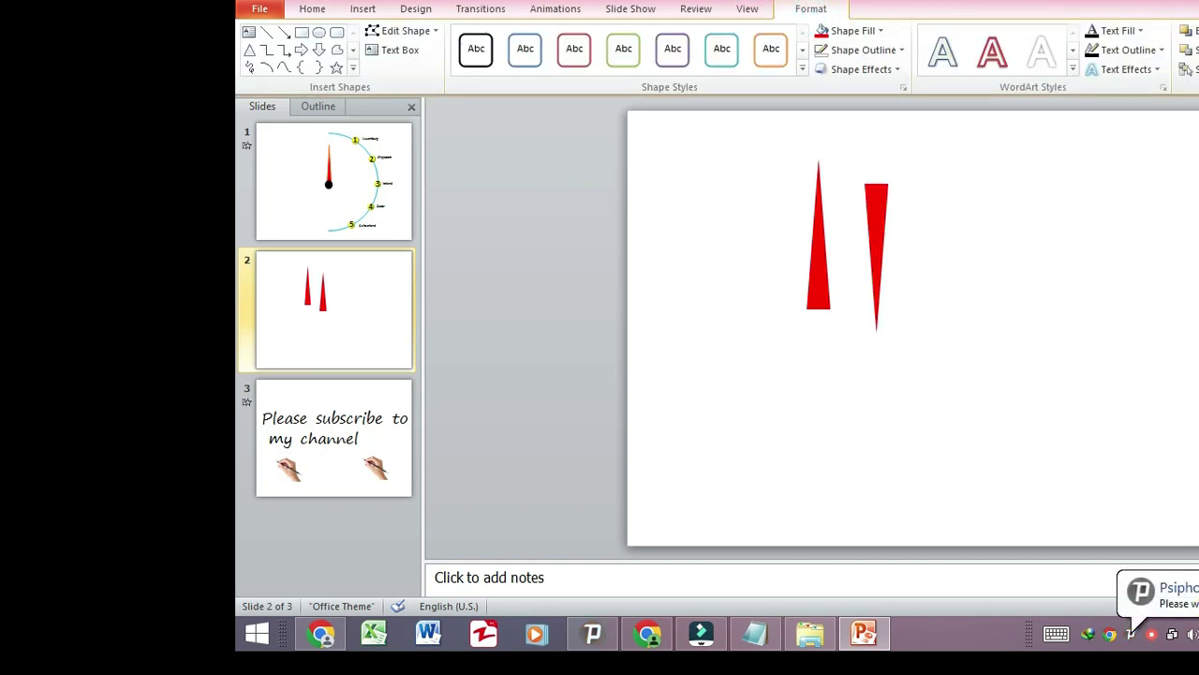
drag(874, 208, 818, 339)
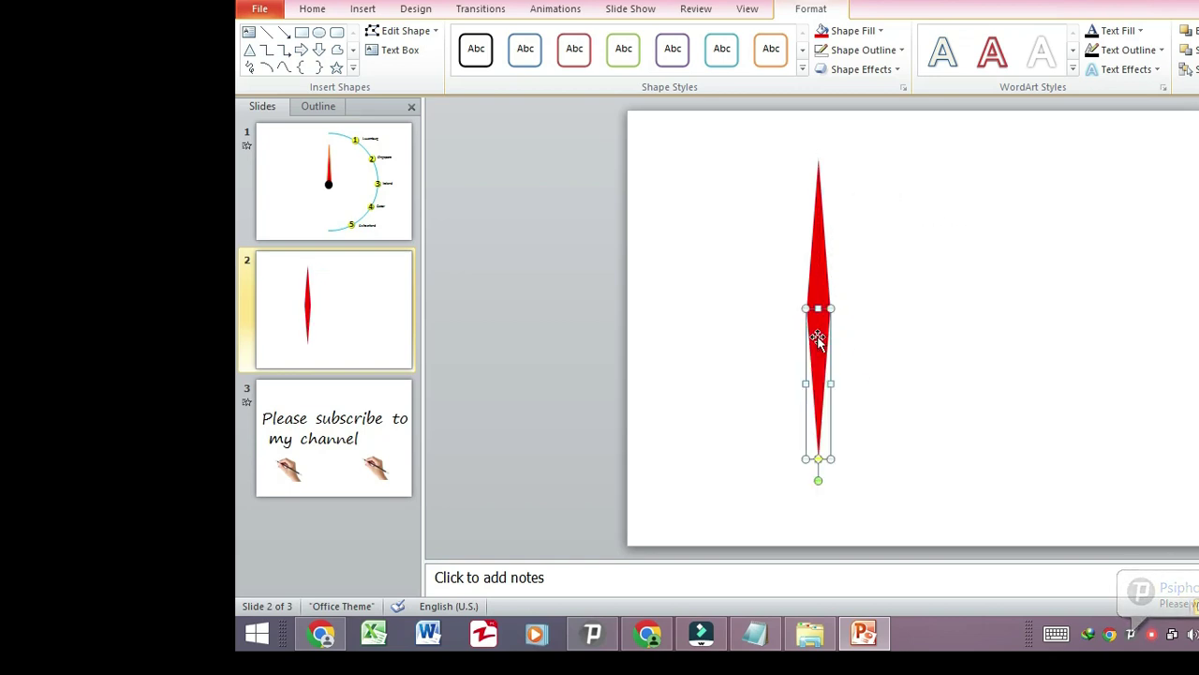
click(881, 31)
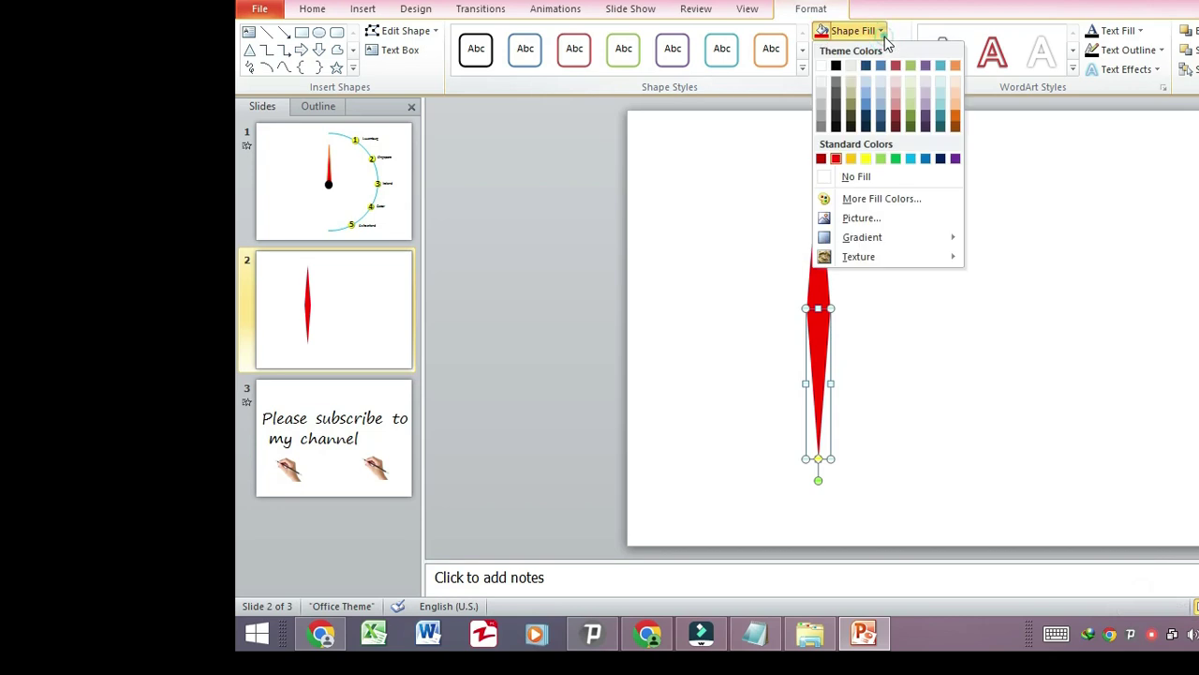
click(823, 68)
click(883, 268)
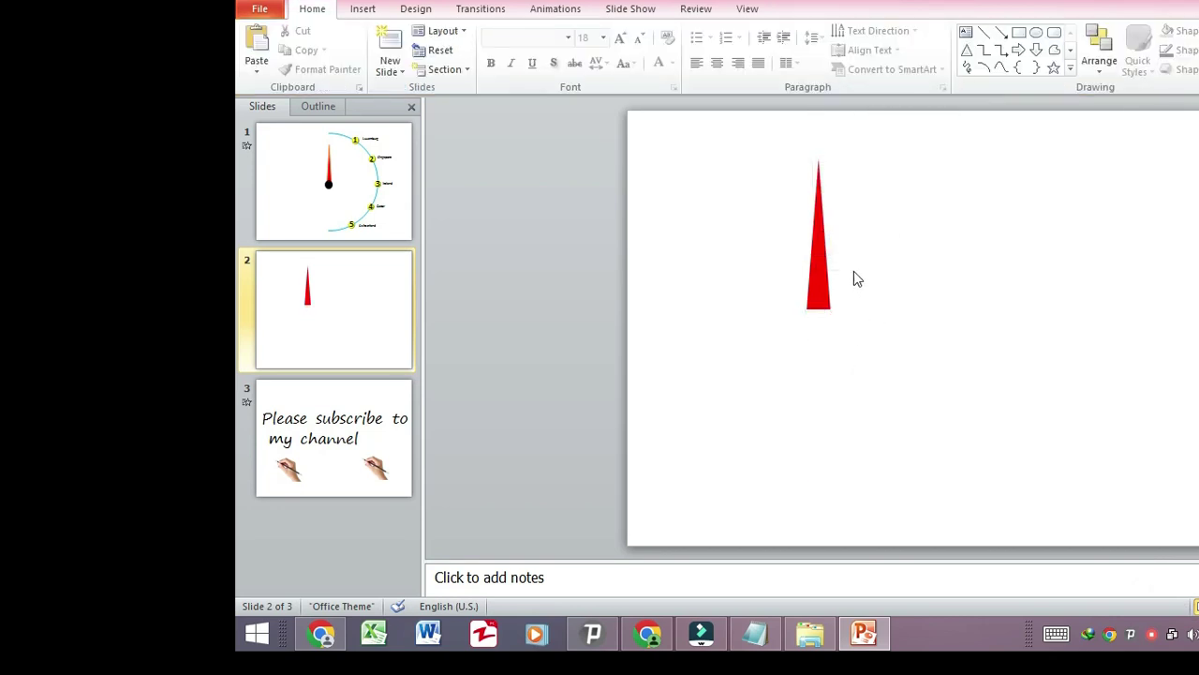
click(363, 9)
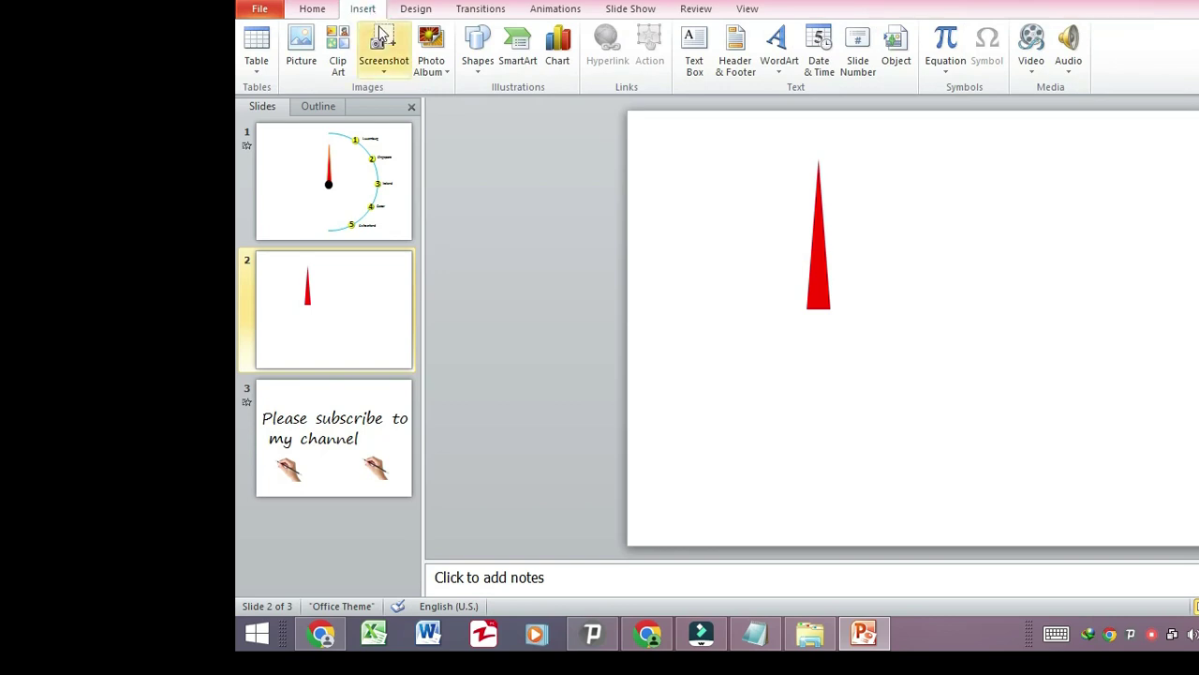
Step: Draw a small oval circle and position it on the needle's base
click(481, 75)
click(539, 105)
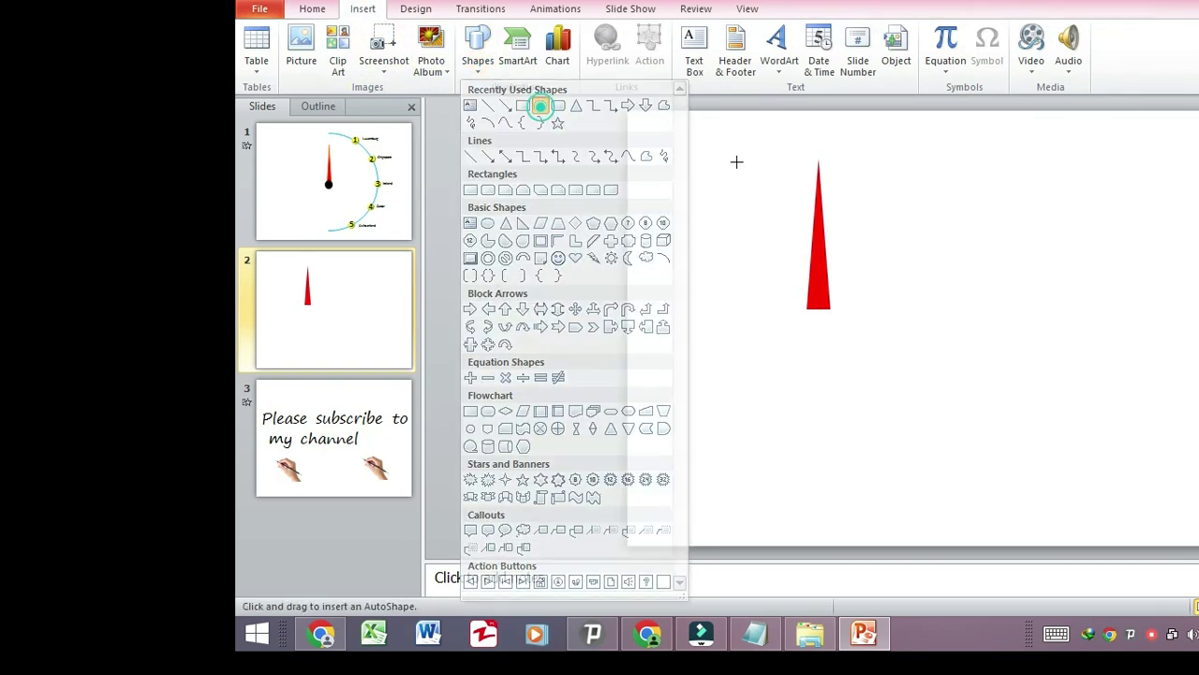
drag(882, 197, 905, 235)
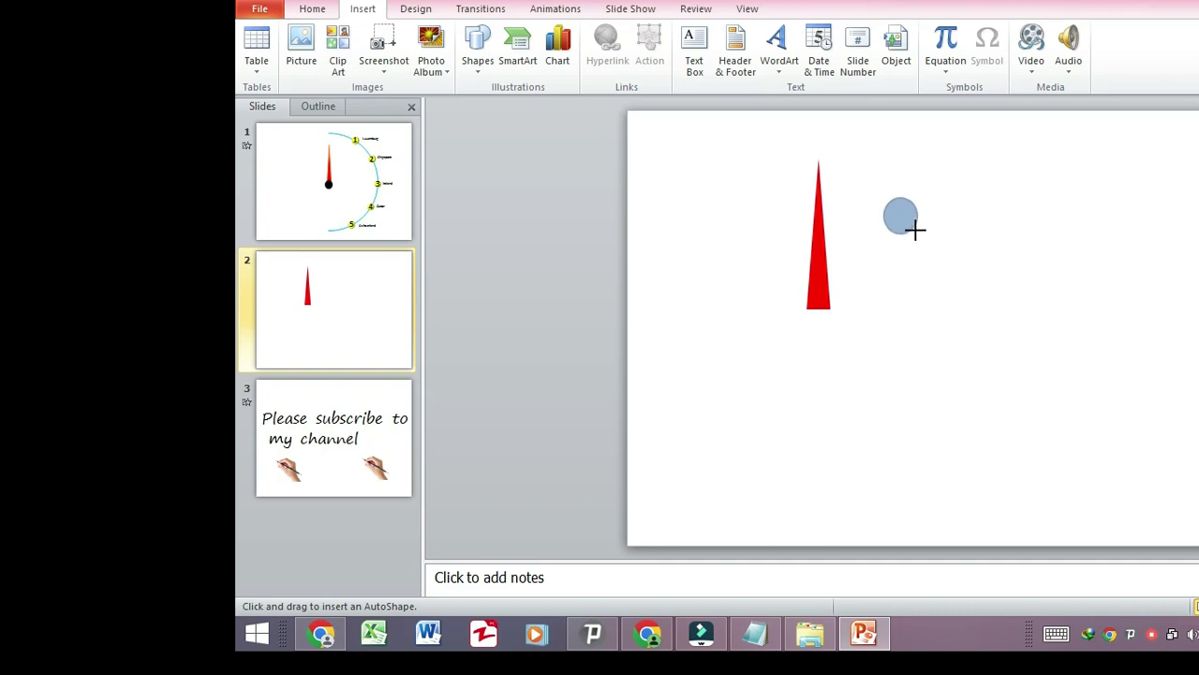
drag(916, 229, 821, 306)
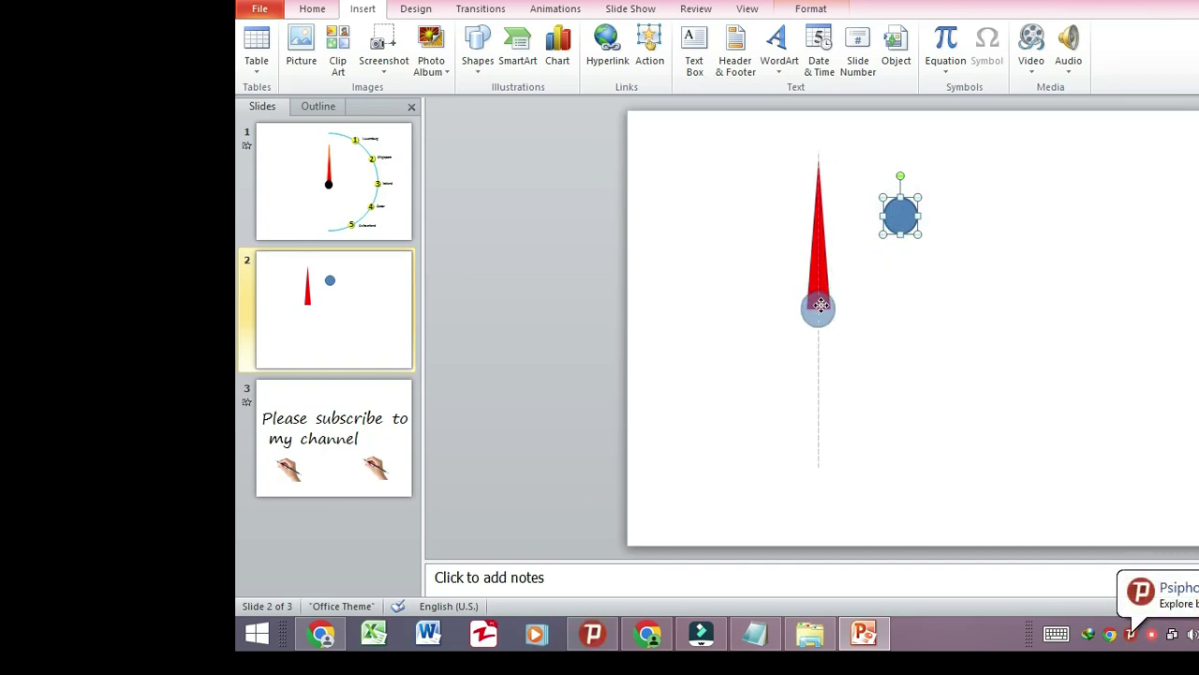
drag(821, 305, 821, 306)
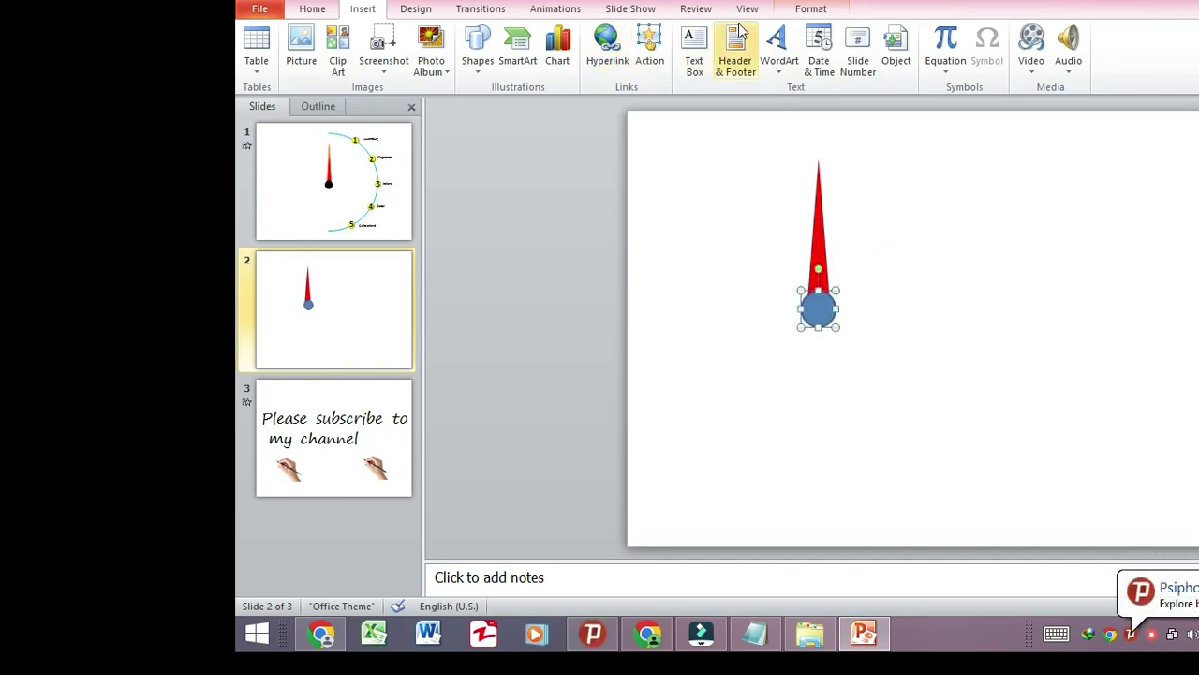
Step: Fill the circle black and set its outline to No Outline
click(815, 10)
click(844, 30)
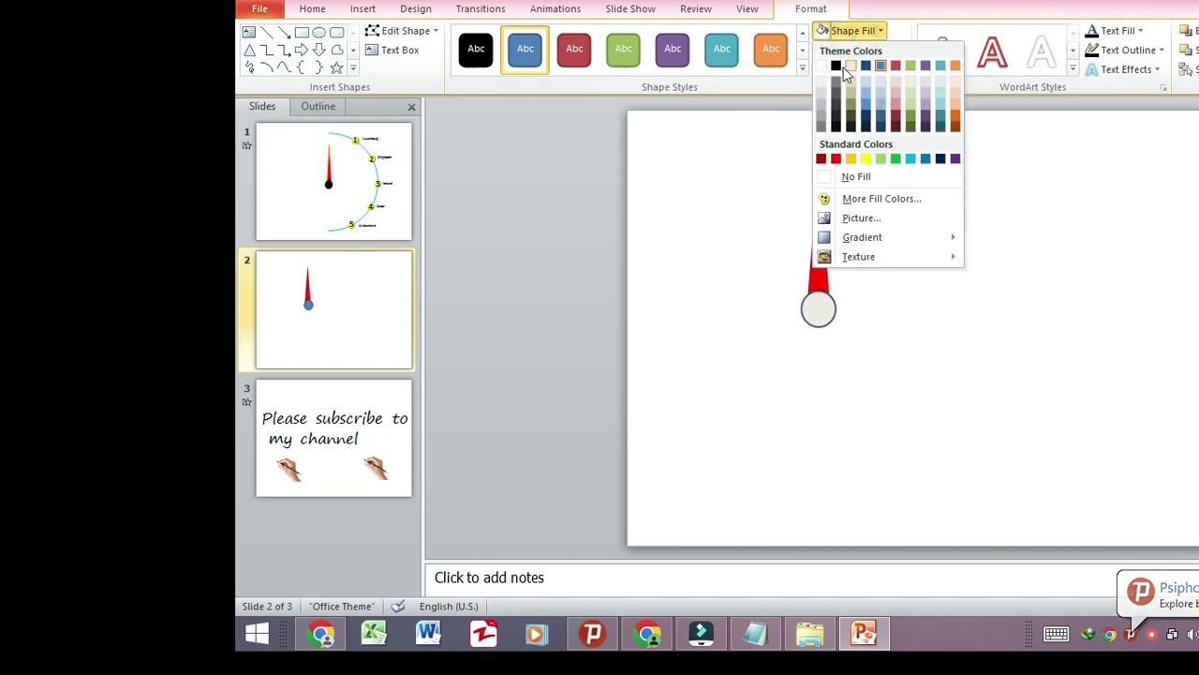
click(837, 66)
click(862, 50)
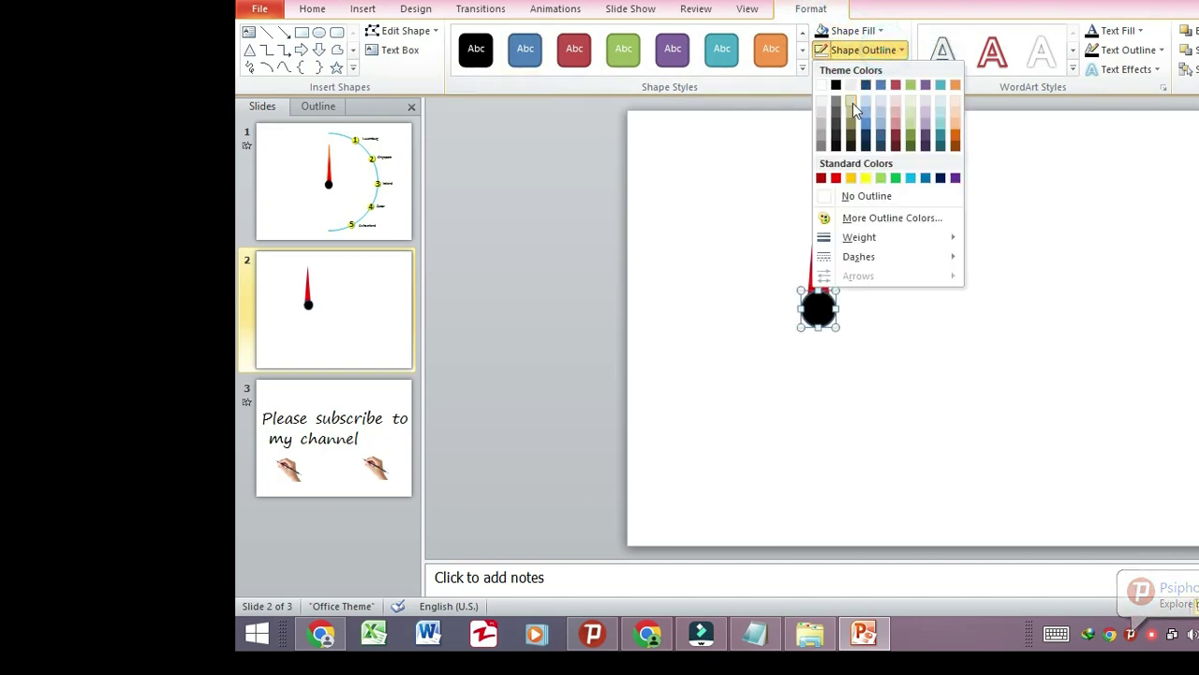
click(855, 198)
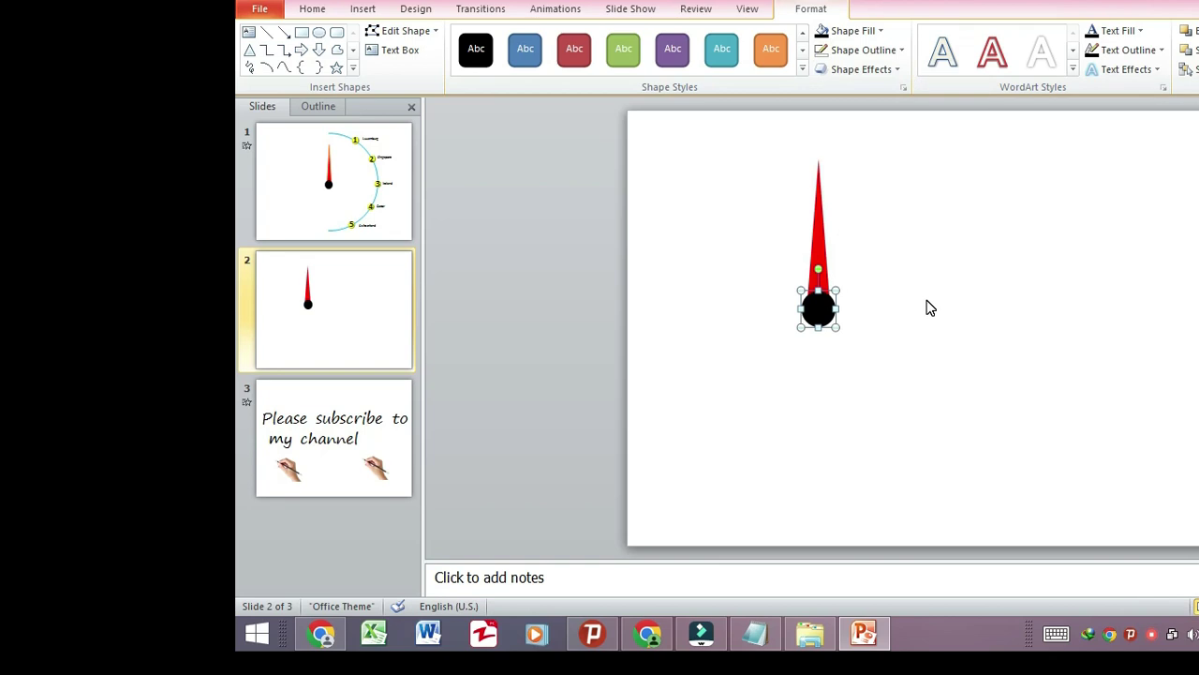
click(925, 302)
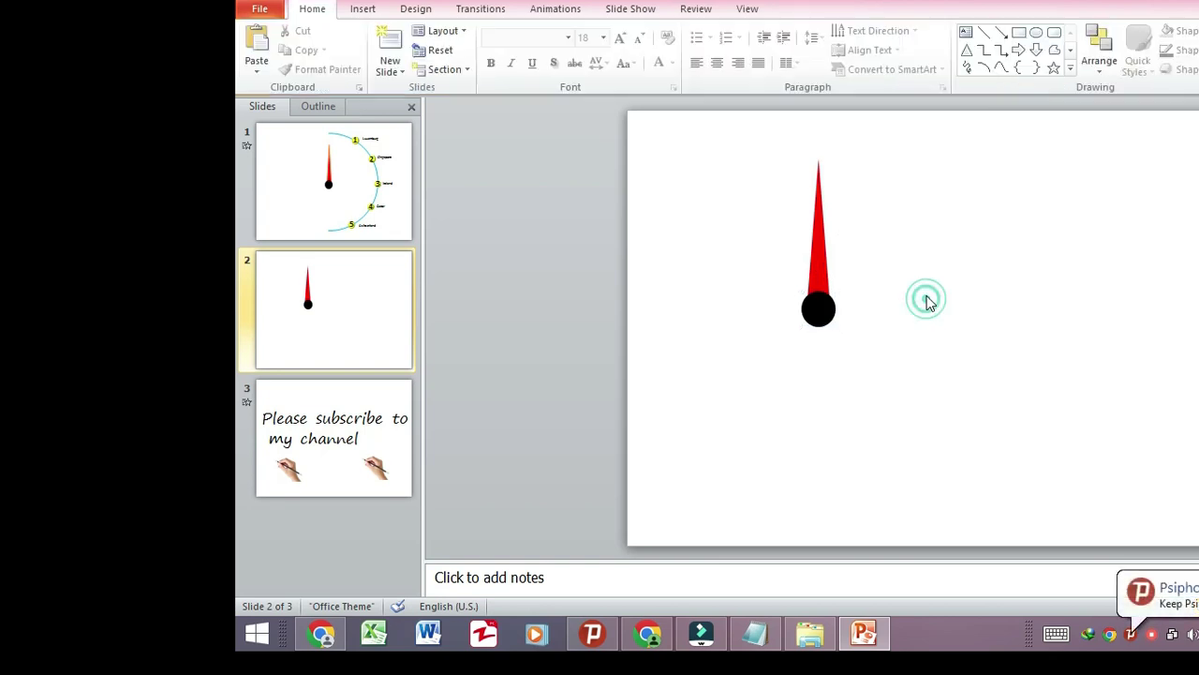
Step: Select the black circle and red needle together and group them
click(827, 312)
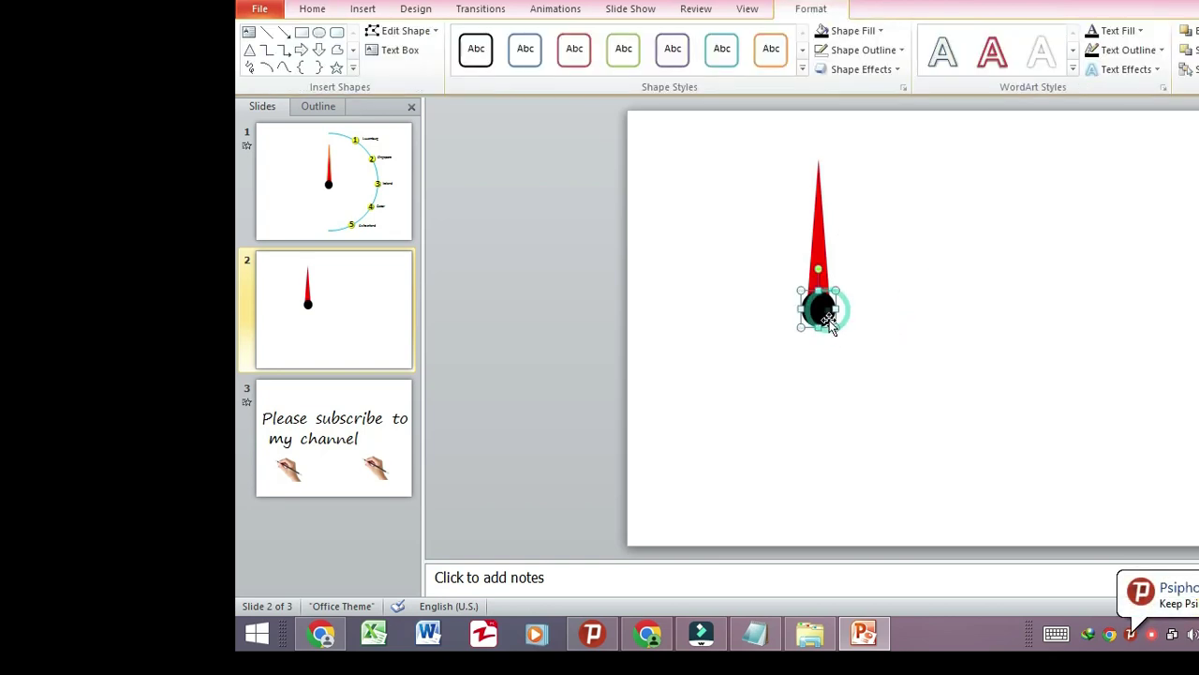
shift+click(818, 383)
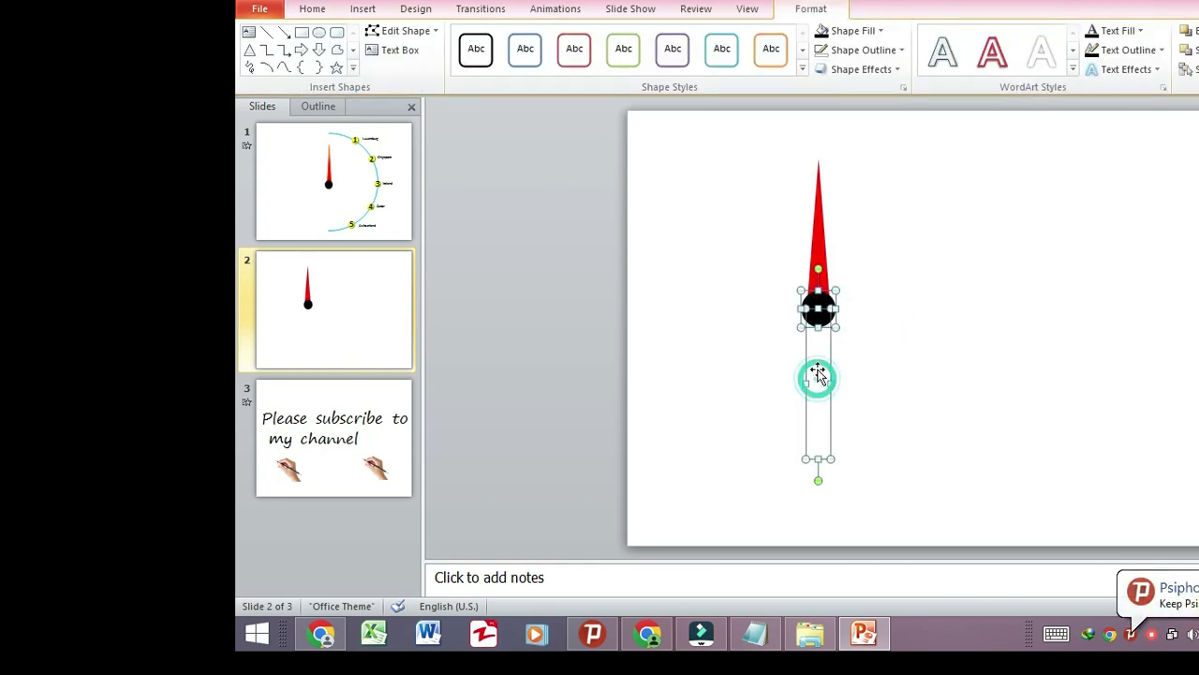
right_click(820, 218)
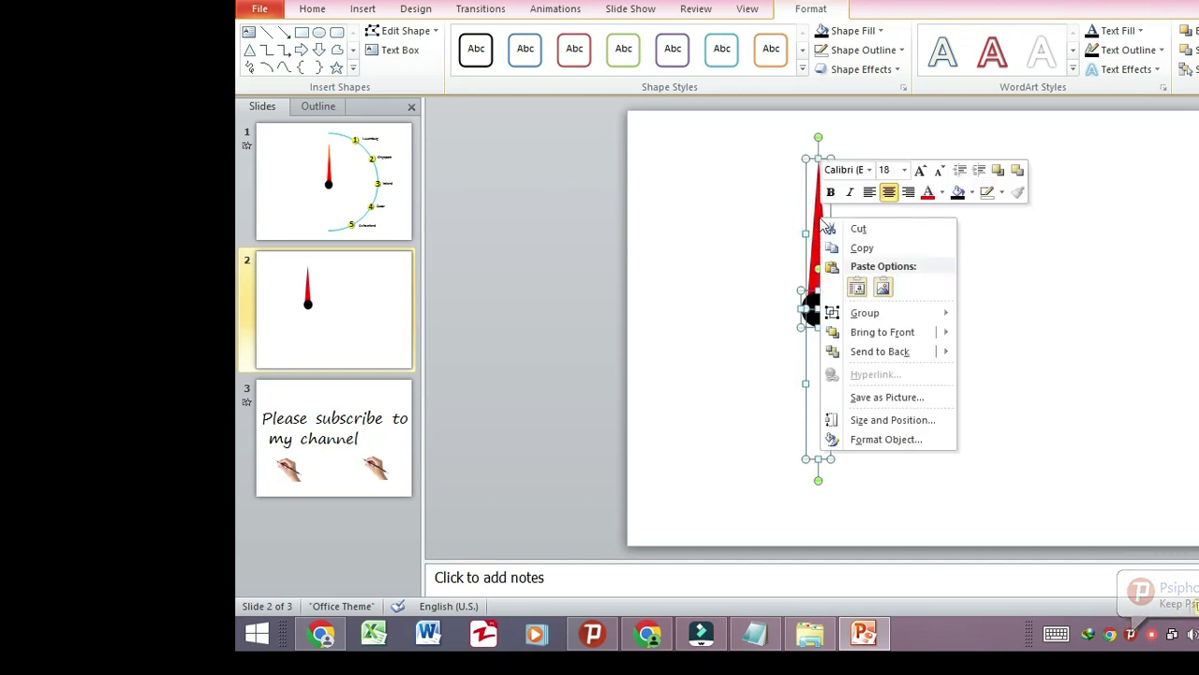
mouse_move(870, 313)
click(995, 315)
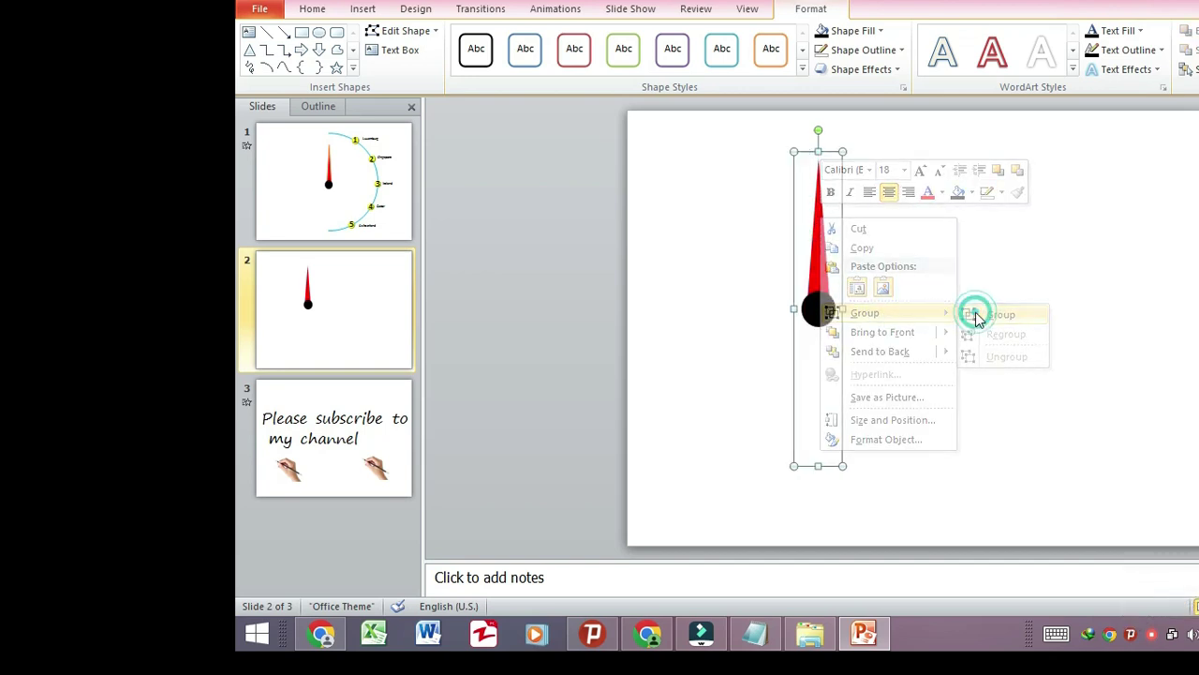
Step: Nudge the grouped needle down two steps with the Down arrow
click(899, 274)
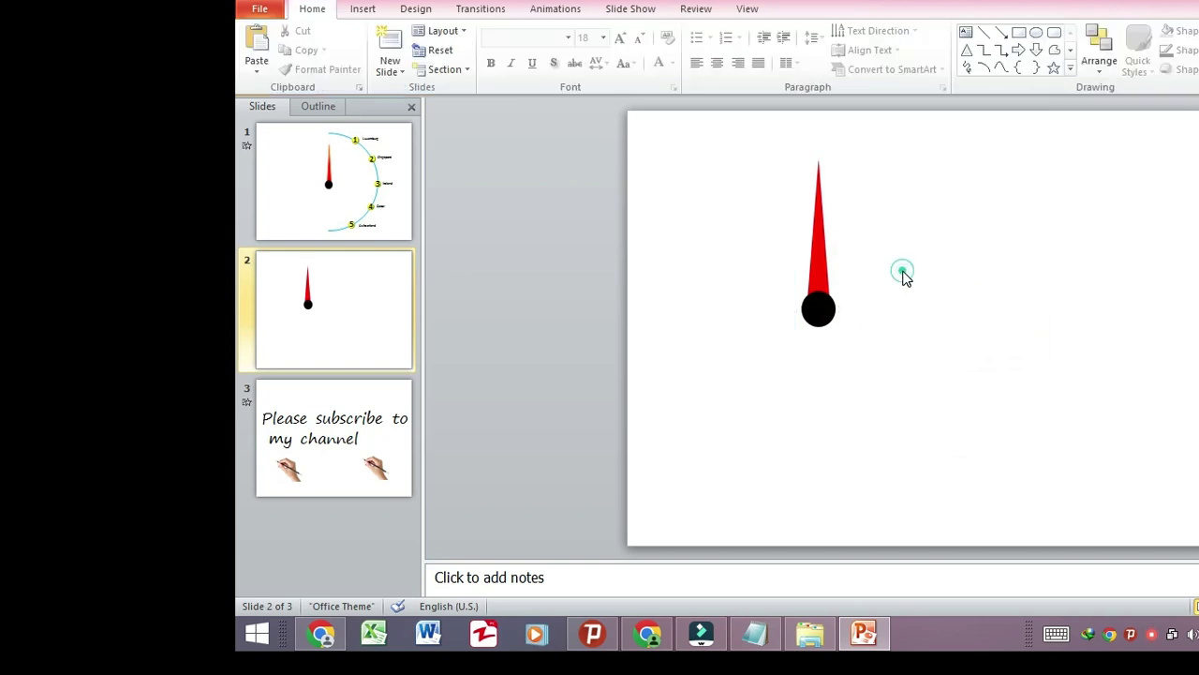
click(825, 307)
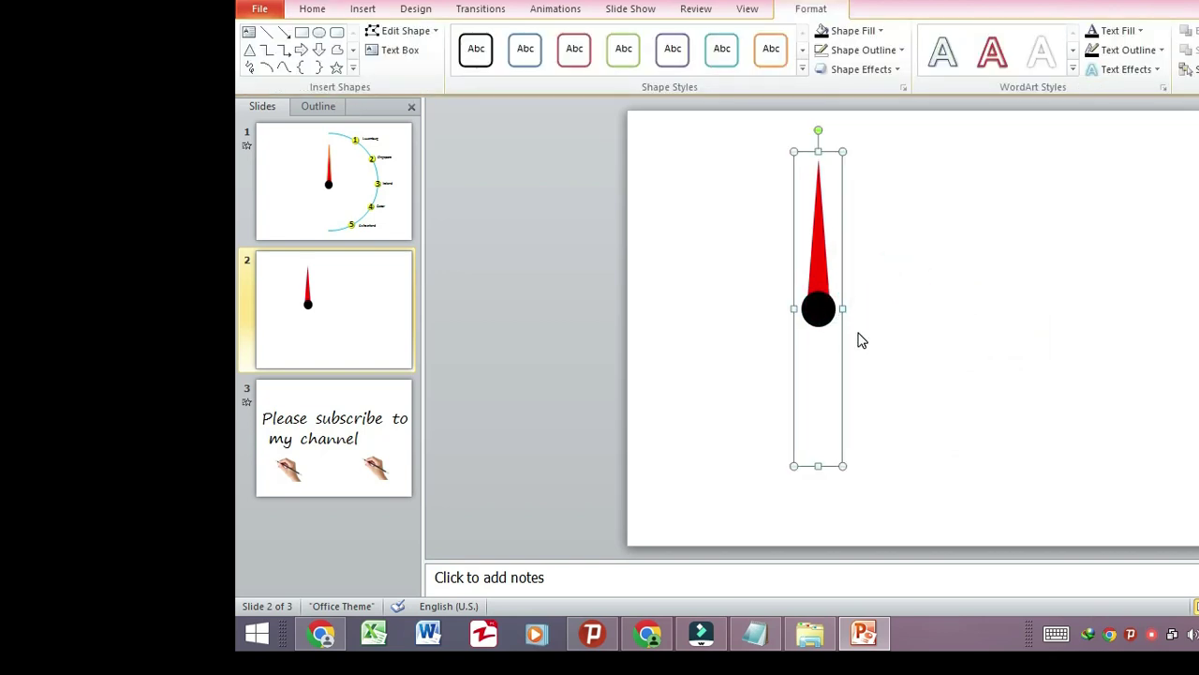
key(Down)
key(Down)
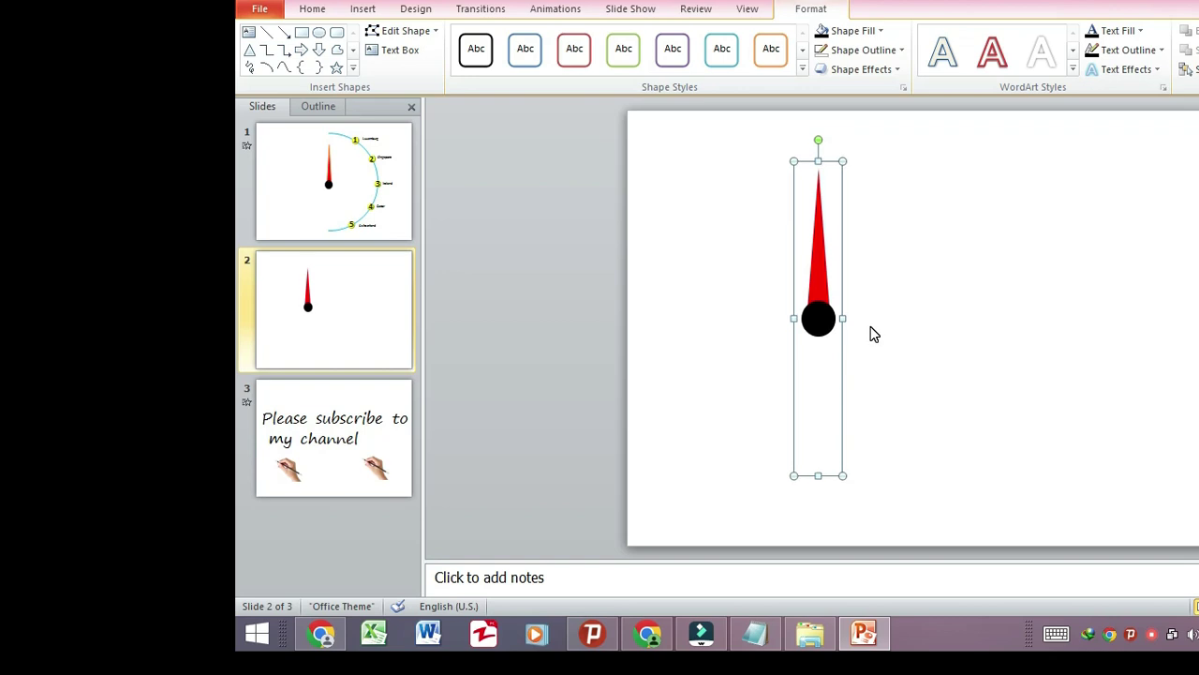
key(Down)
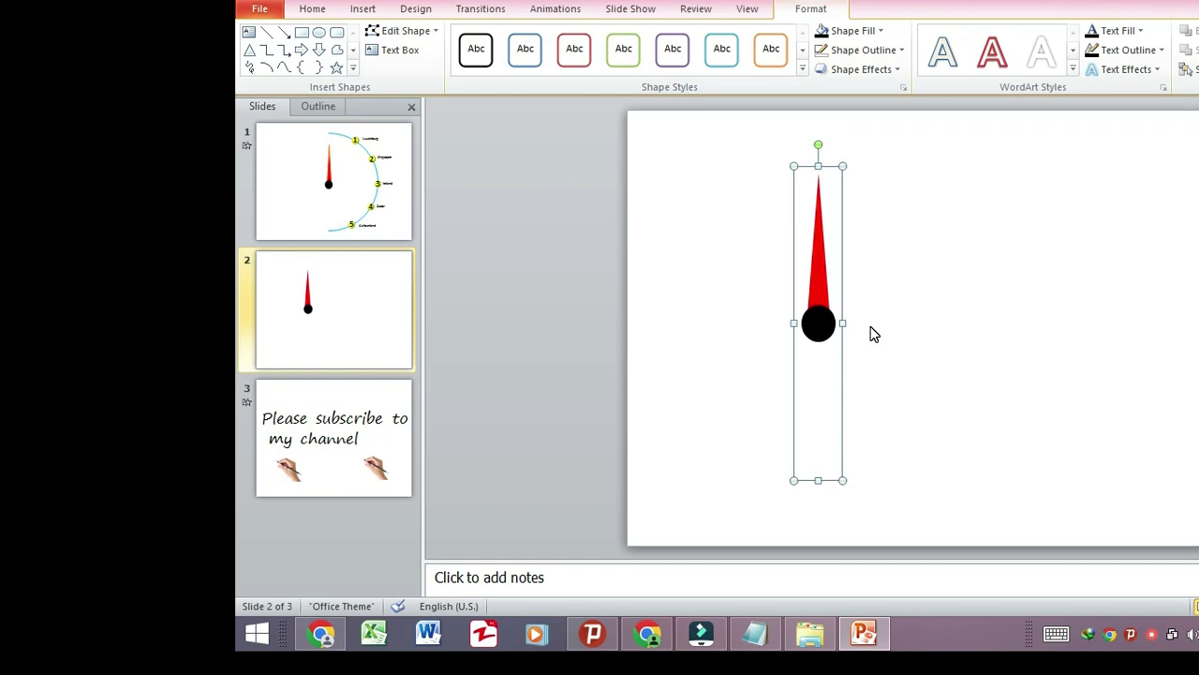
click(890, 304)
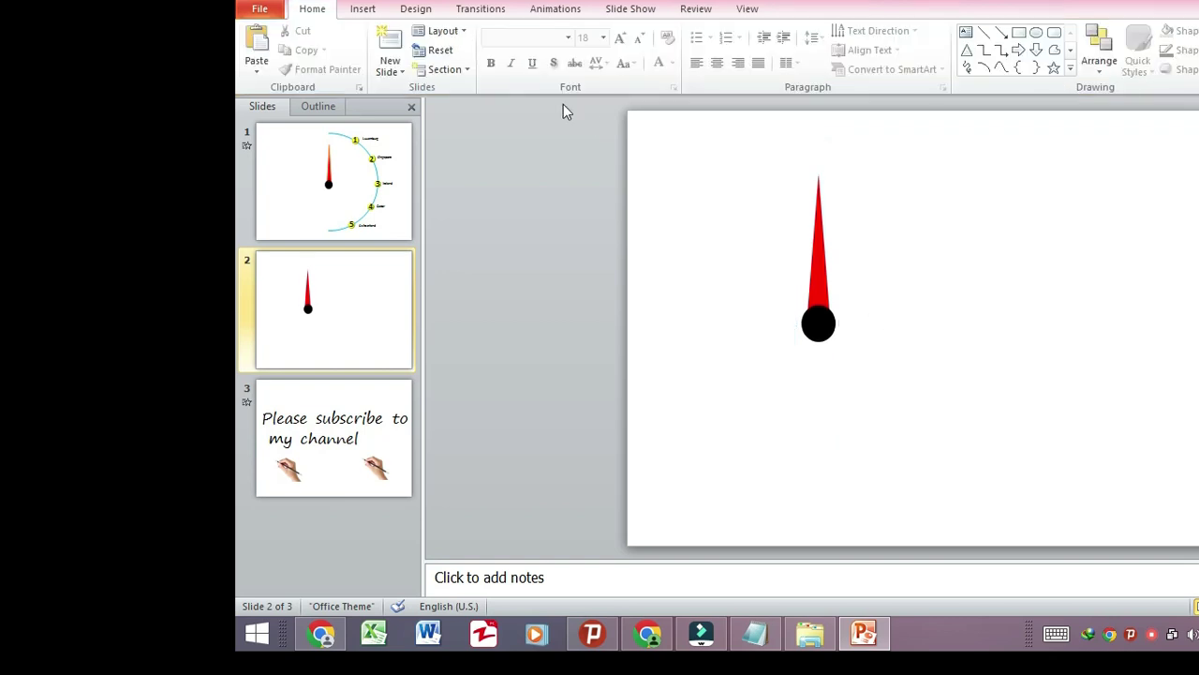
Step: Draw a large arc around the needle and stretch it into a right-hand semicircle
click(365, 9)
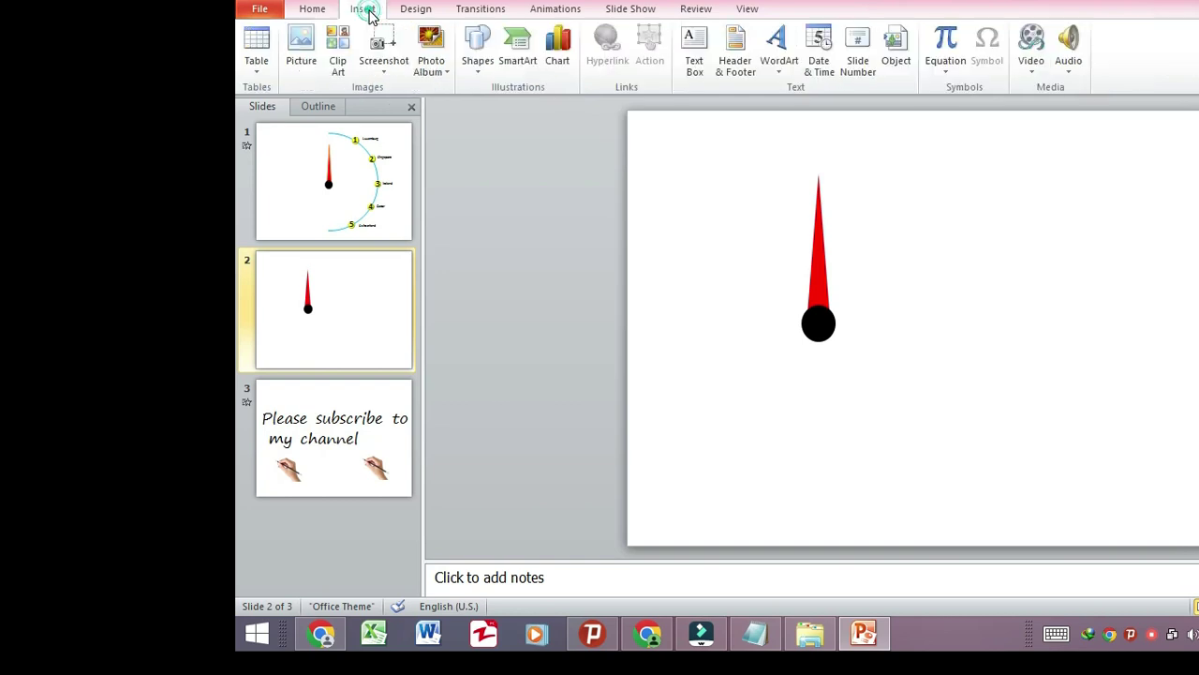
click(482, 78)
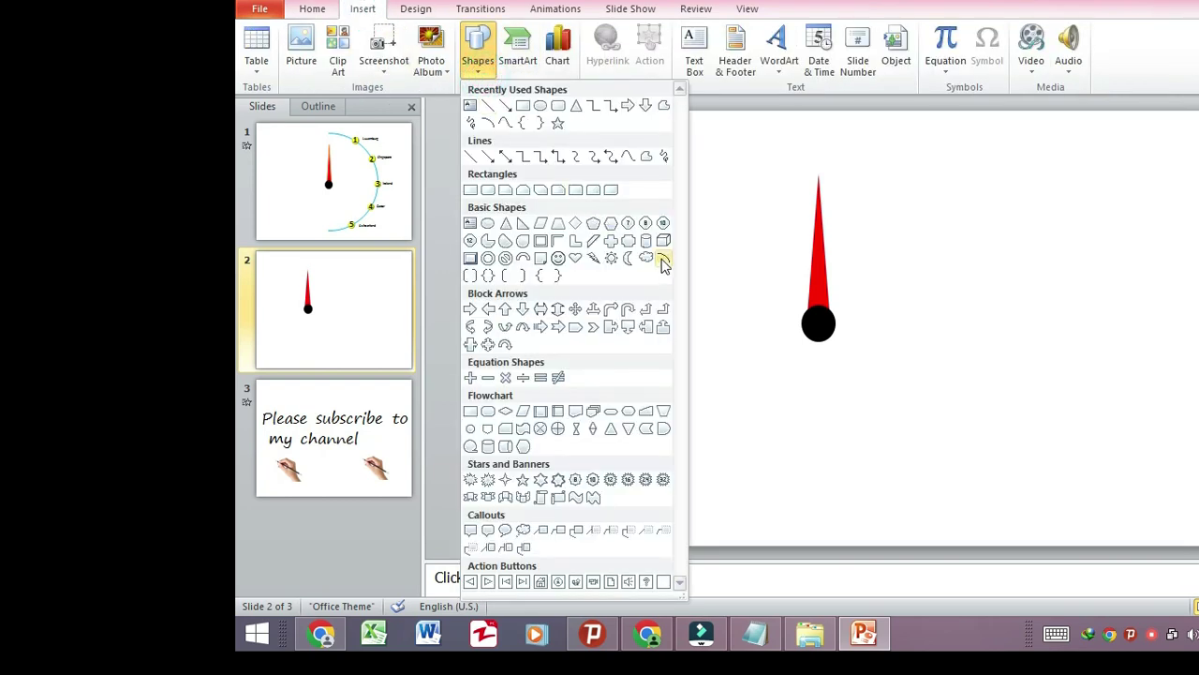
click(662, 259)
mouse_move(883, 193)
mouse_down()
mouse_move(942, 251)
mouse_move(998, 377)
mouse_move(1126, 434)
mouse_up()
drag(1099, 243, 914, 196)
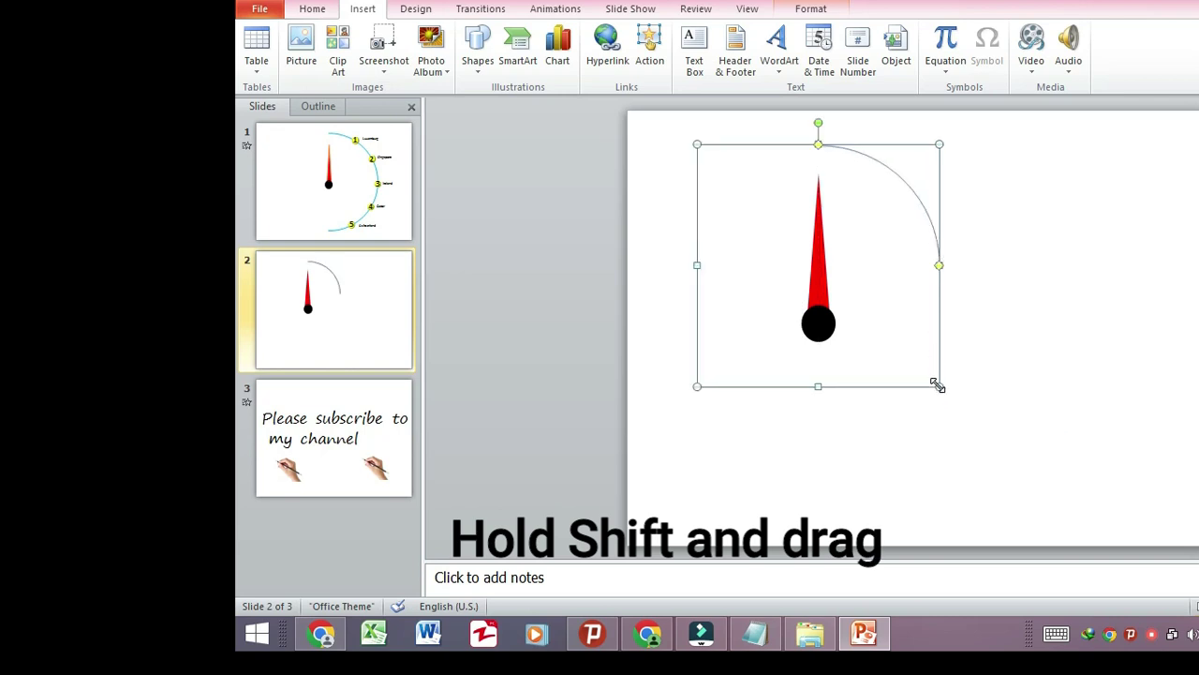
drag(937, 388, 1037, 484)
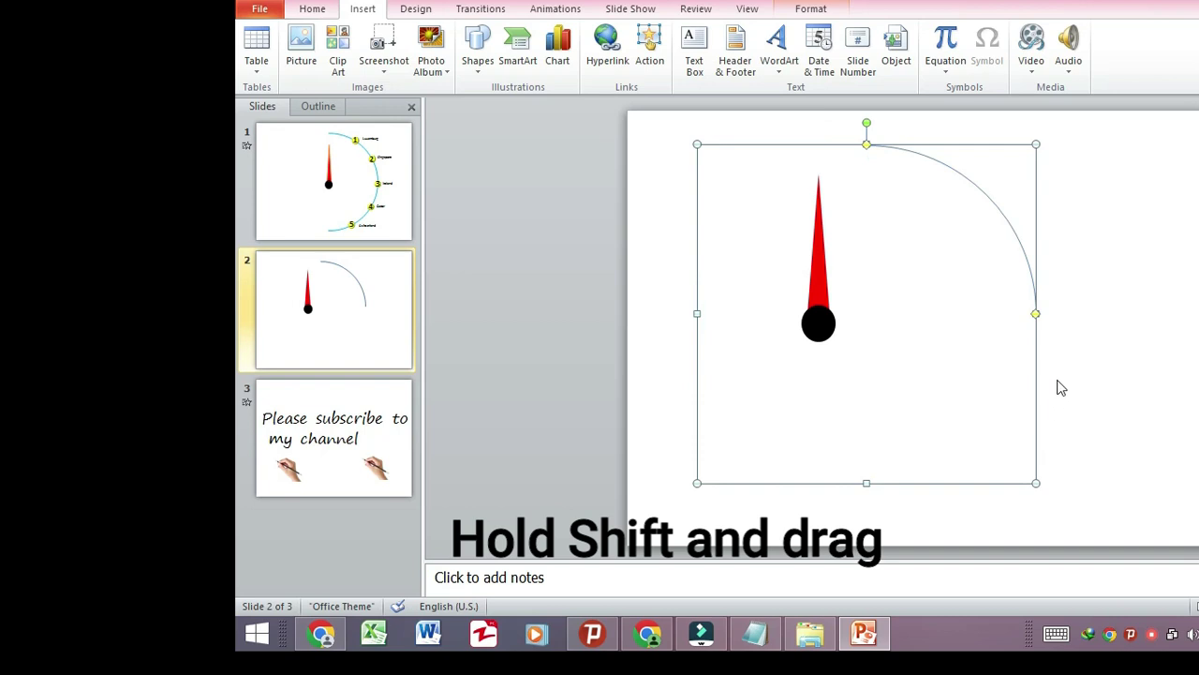
drag(1037, 321, 997, 400)
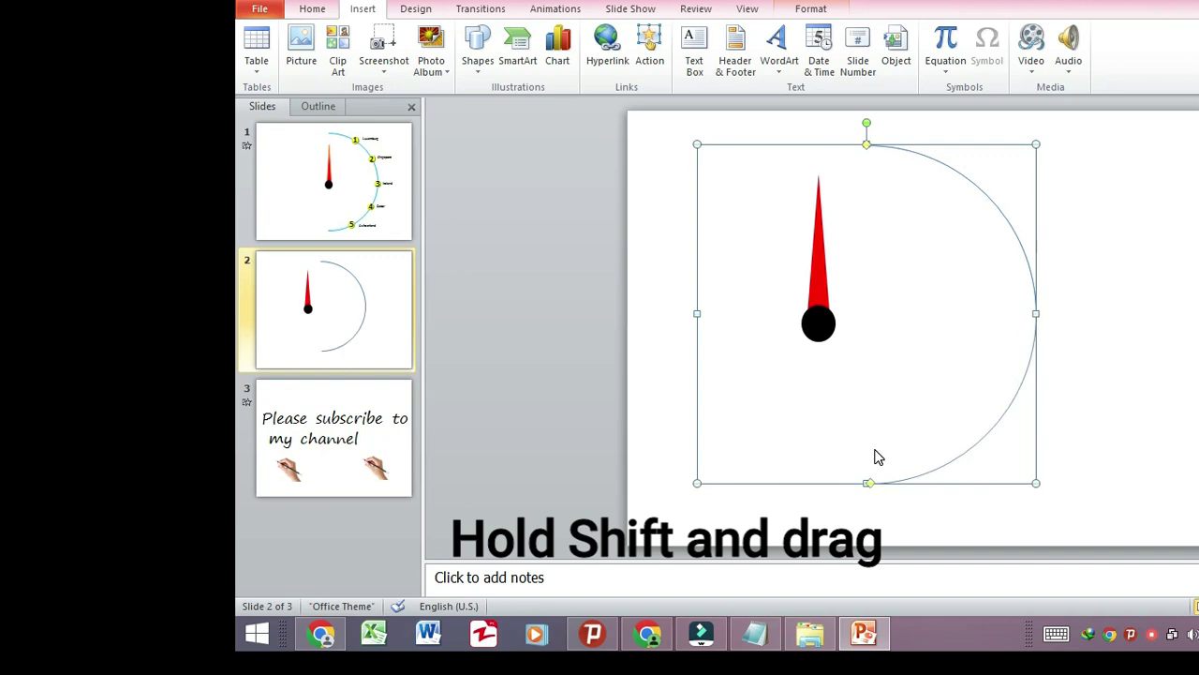
key(Left)
key(Left)
key(Left)
key(Left)
key(Left)
key(Left)
key(Left)
key(Left)
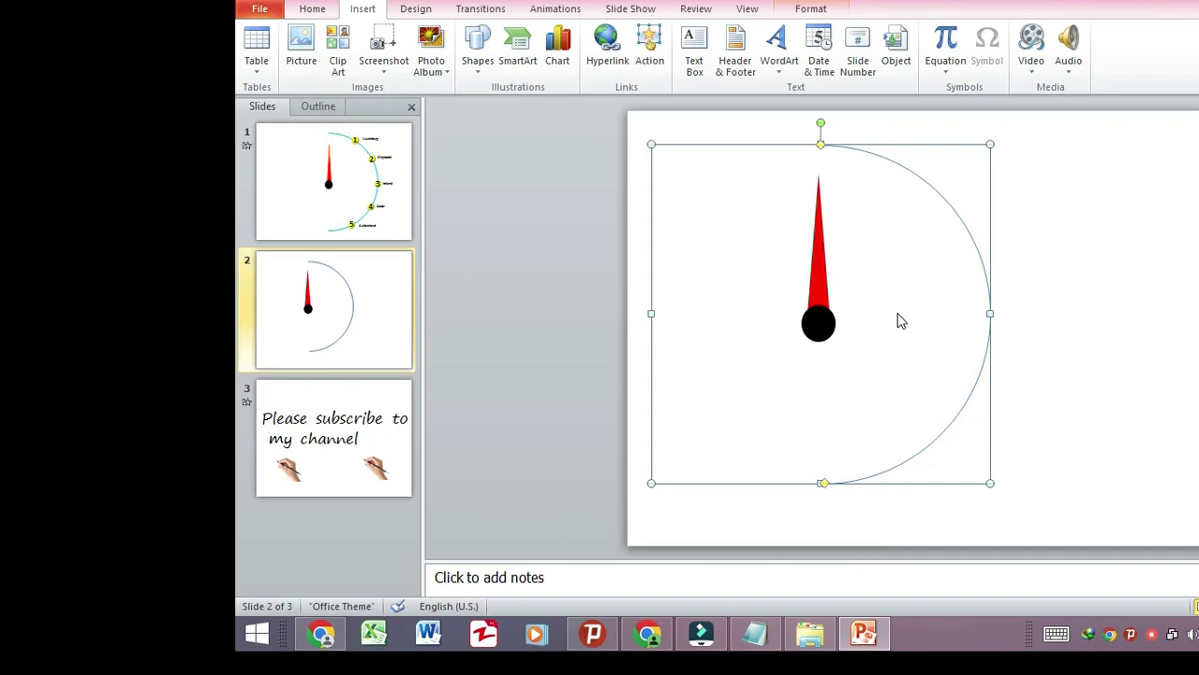
click(1040, 296)
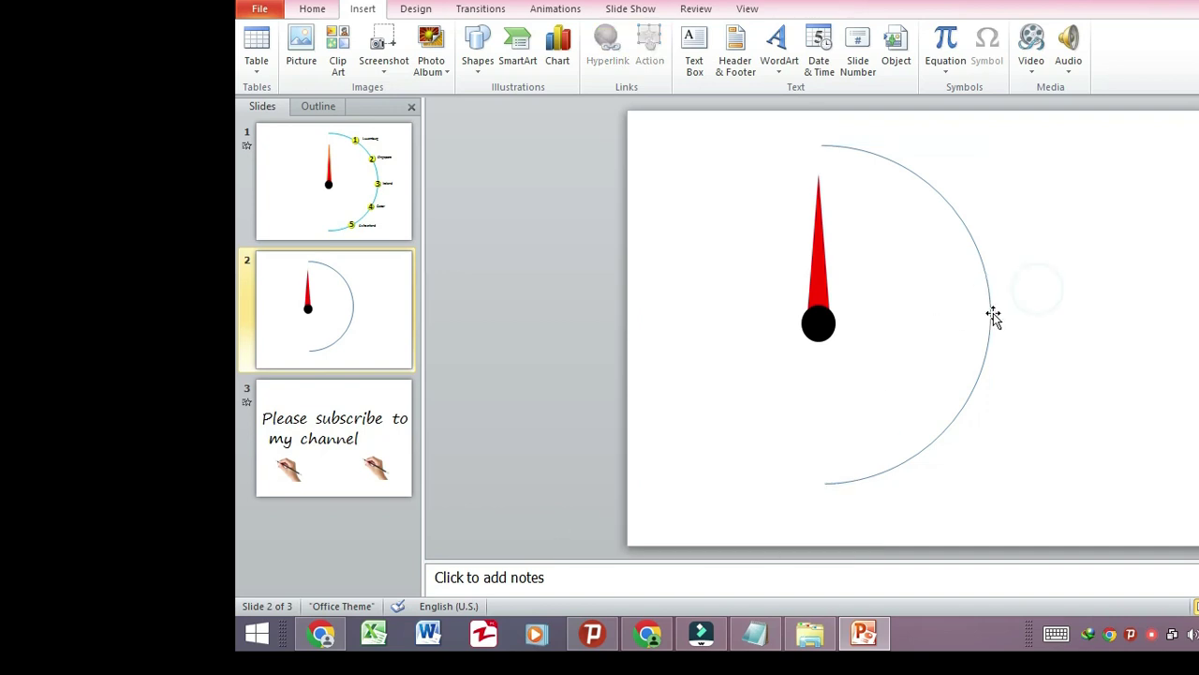
Step: Rotate the needle to test its swing, then undo the rotation
click(822, 216)
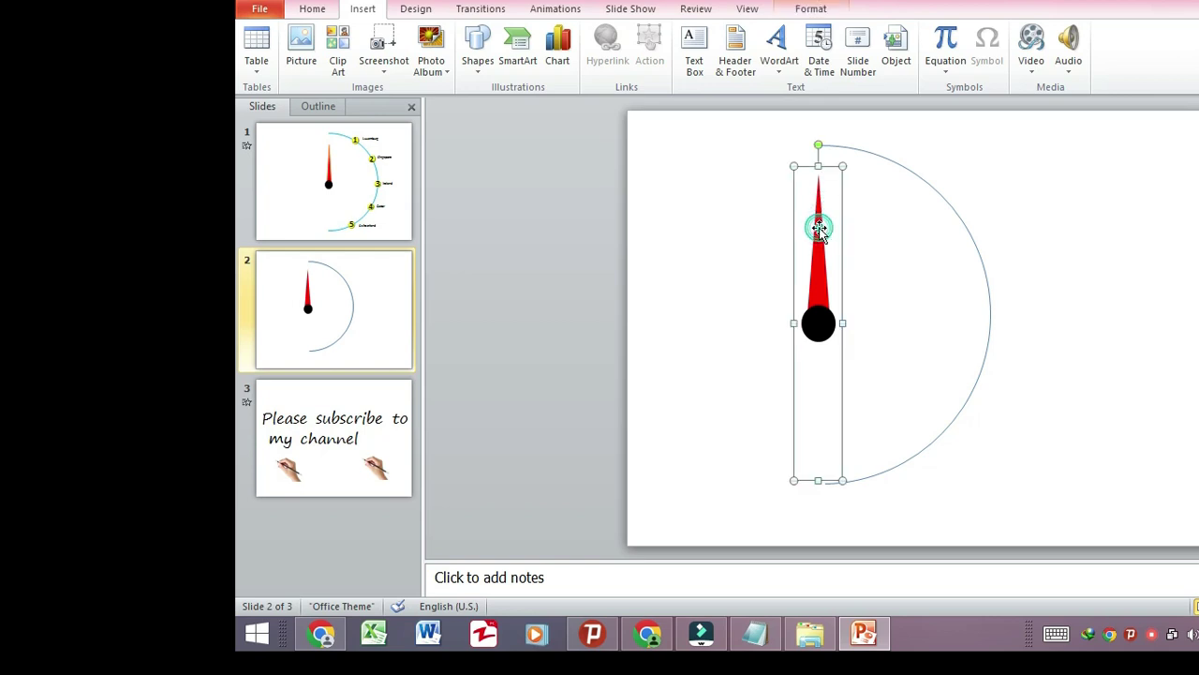
mouse_move(819, 141)
mouse_down()
mouse_move(906, 427)
mouse_move(820, 466)
mouse_up()
key(ctrl+z)
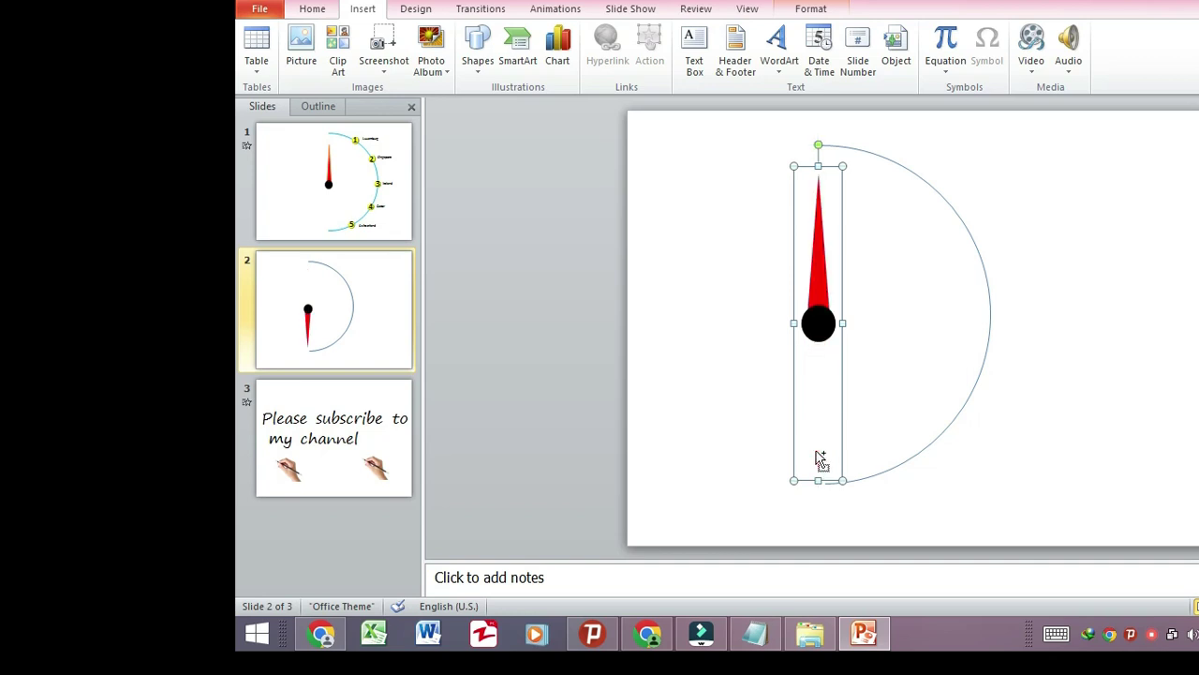
Step: Set the arc's outline weight to 4½ pt
double_click(956, 212)
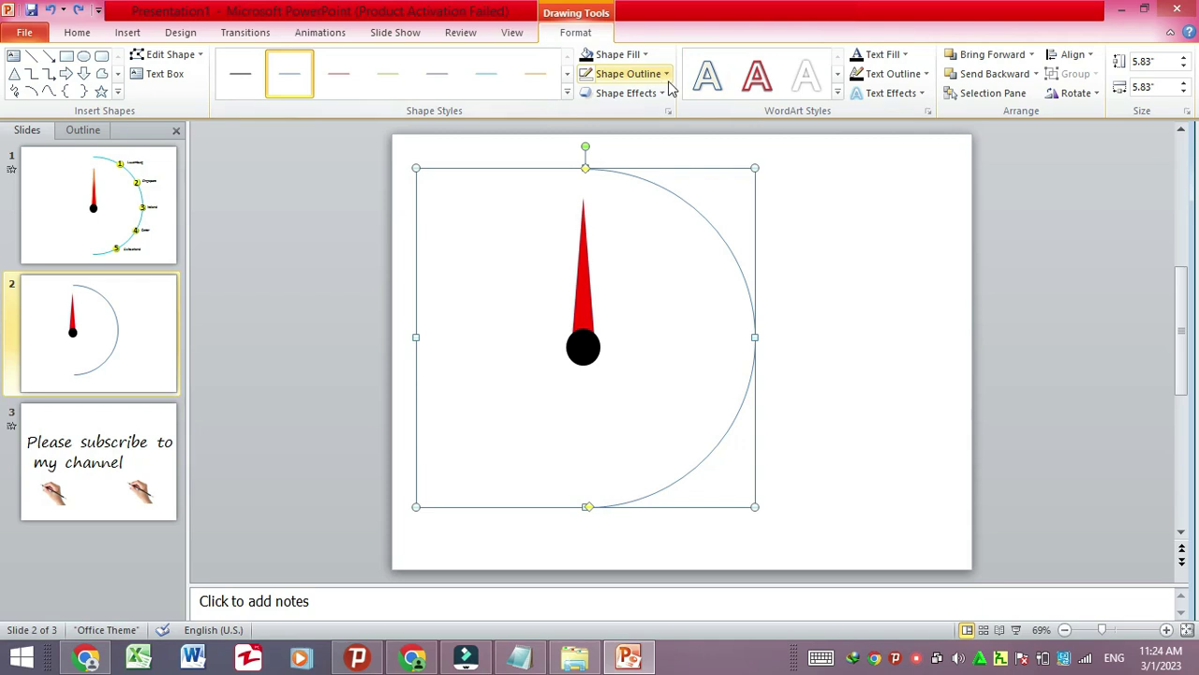
click(666, 75)
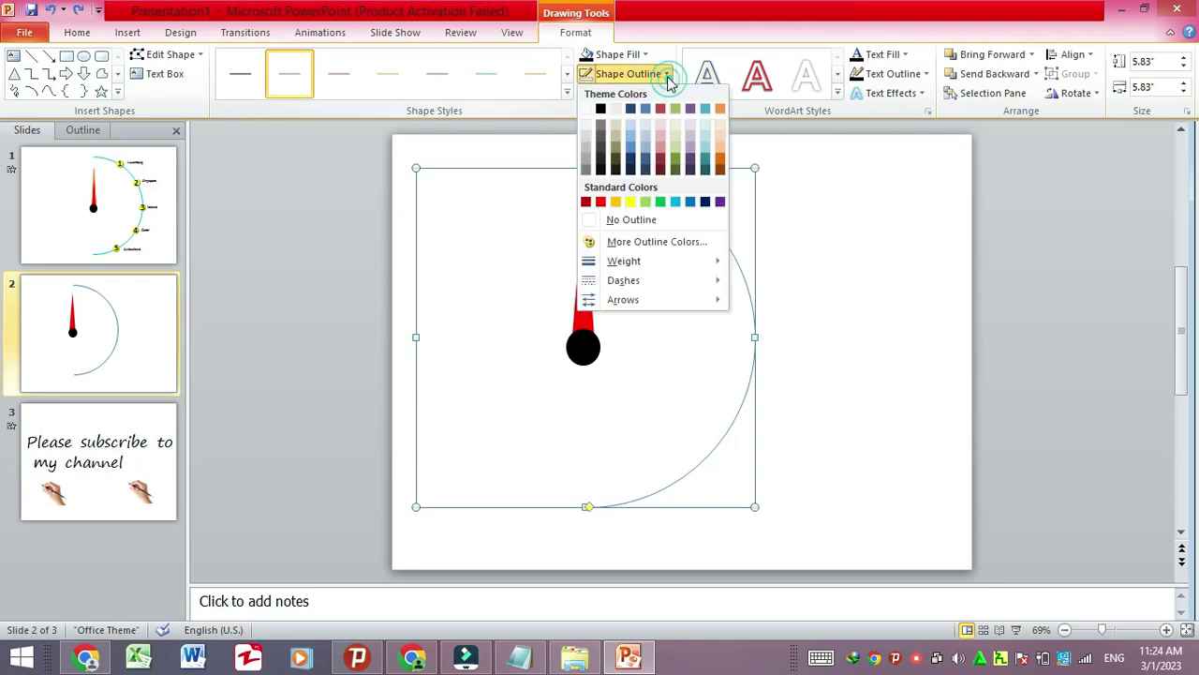
mouse_move(638, 268)
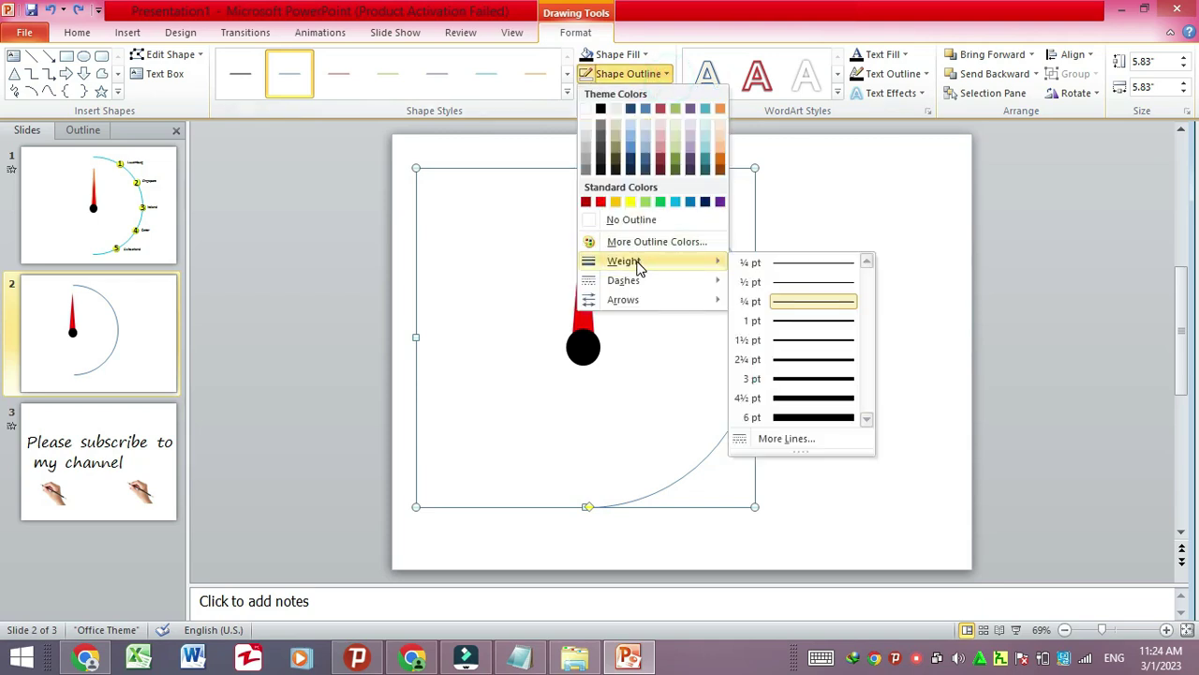
click(819, 397)
click(825, 261)
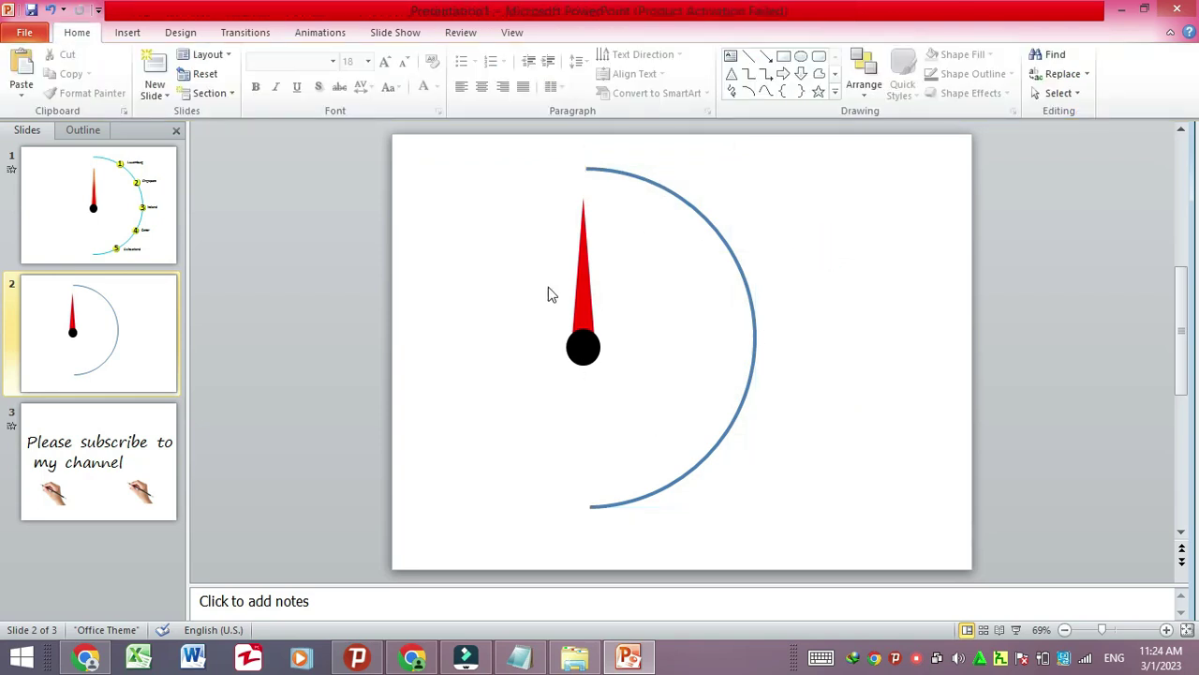
Step: Draw a small yellow-filled circle near the arc's upper end
click(131, 34)
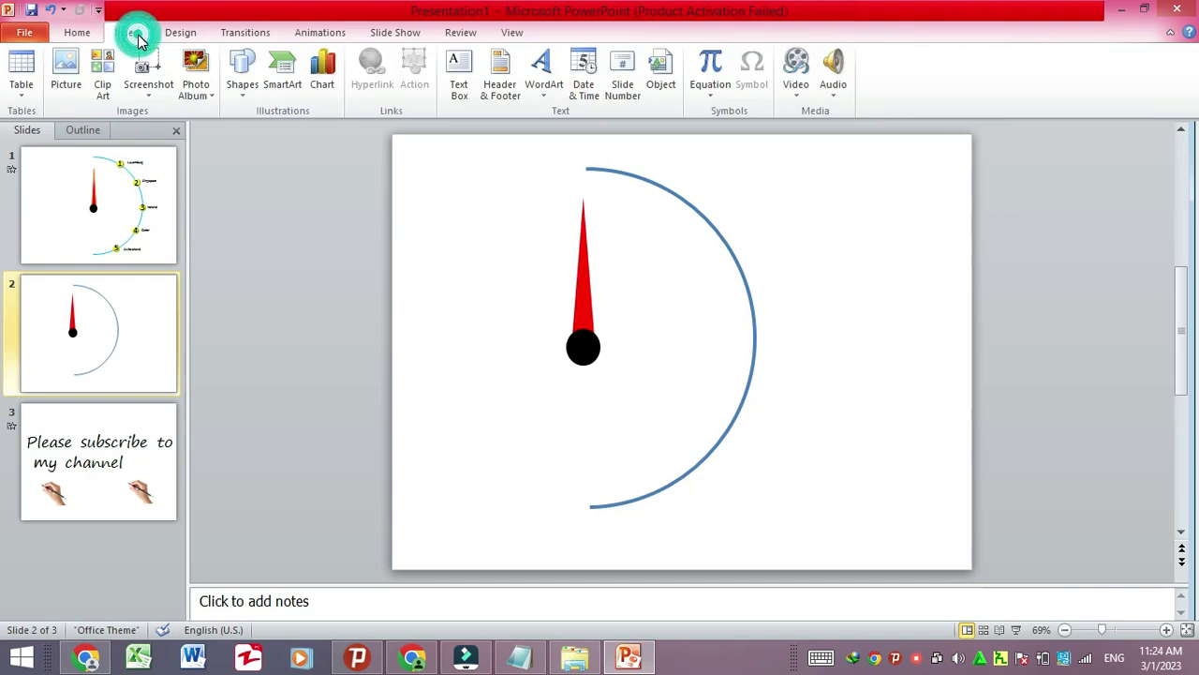
click(242, 75)
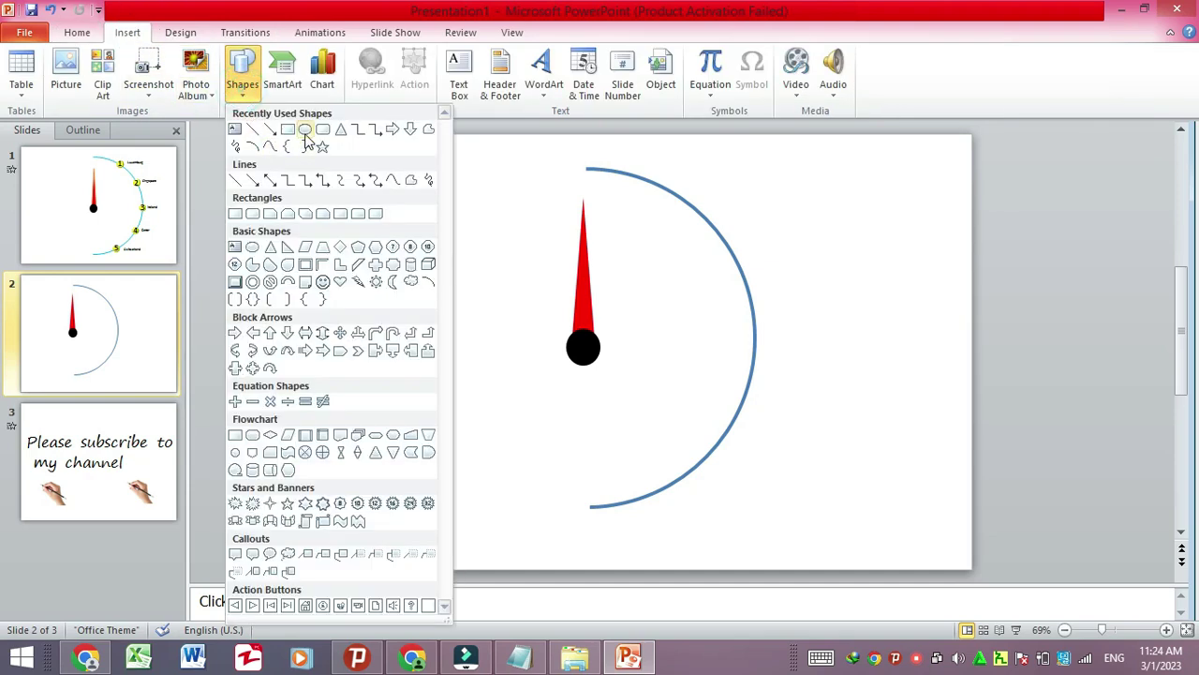
click(305, 133)
drag(727, 183, 761, 219)
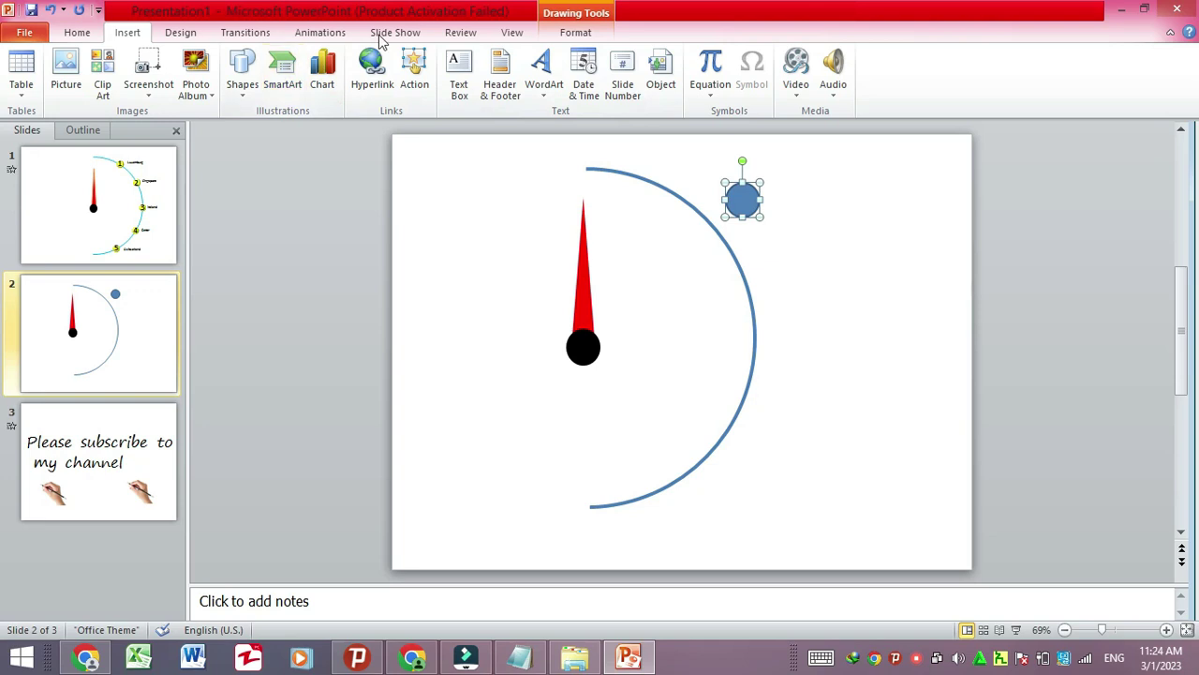
click(576, 35)
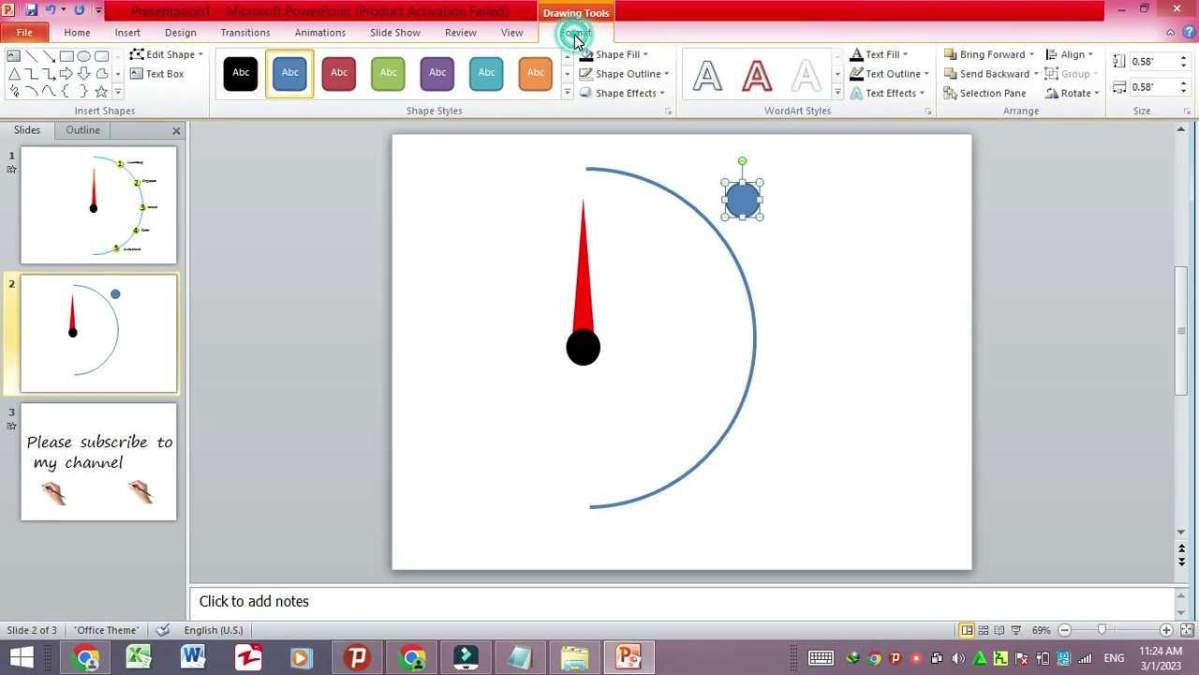
click(643, 54)
click(631, 182)
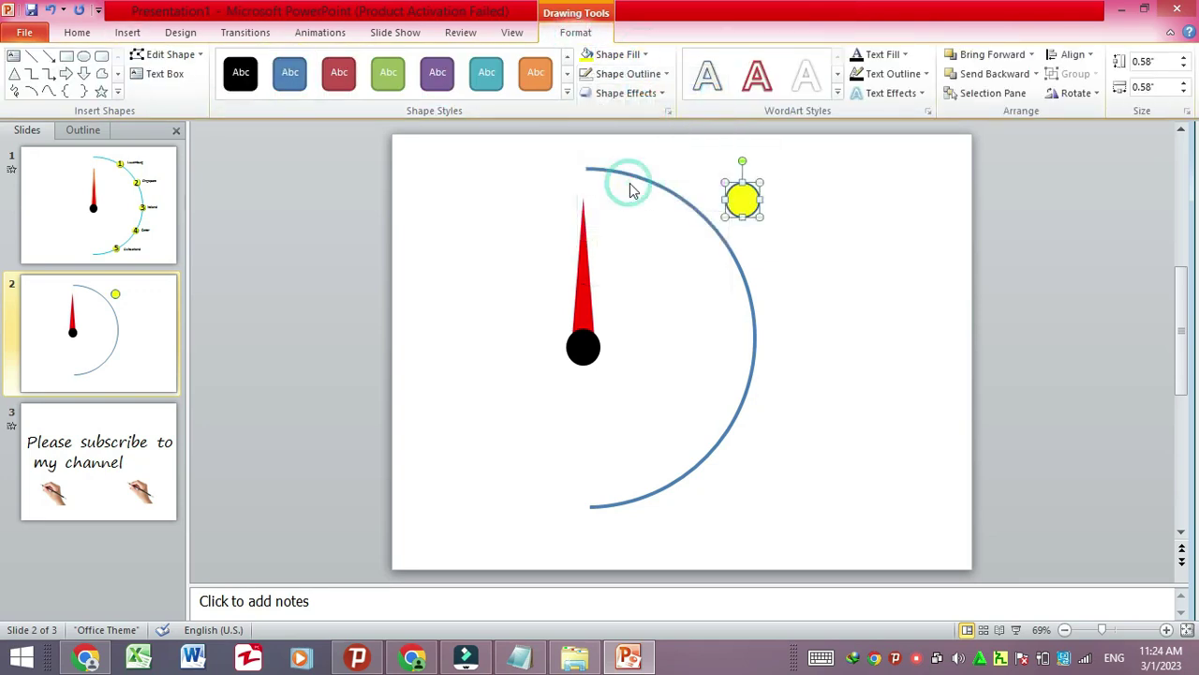
Step: Remove the yellow circle's outline and apply the Circle bevel effect
click(659, 75)
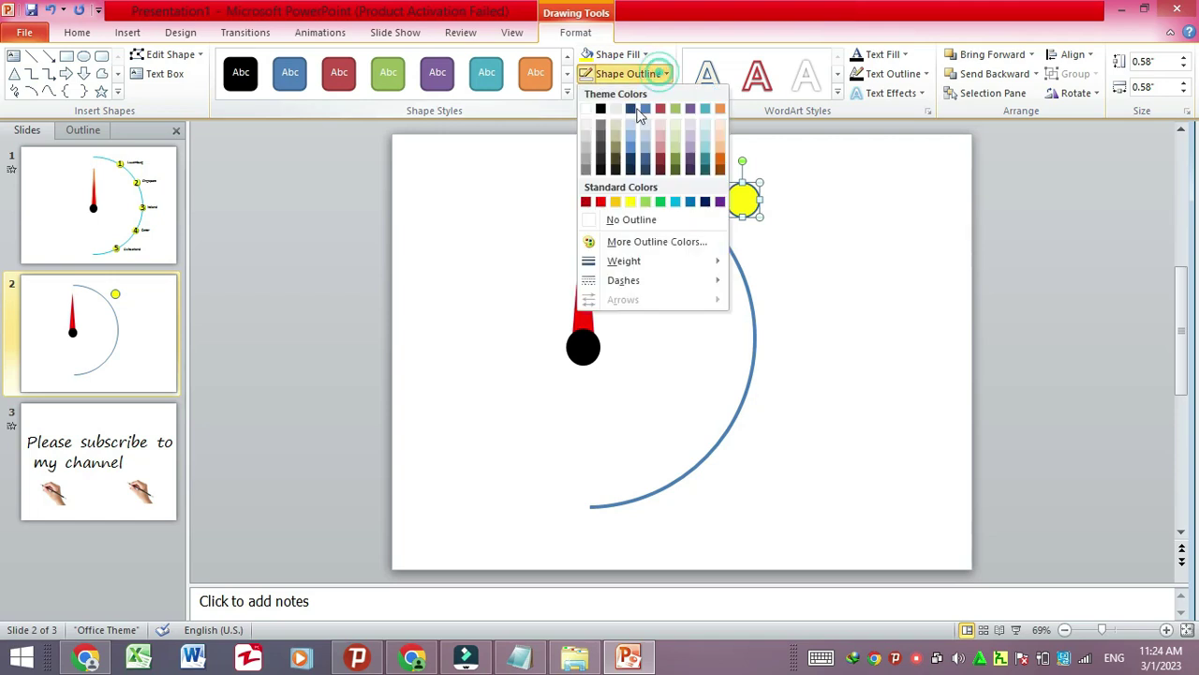
click(628, 219)
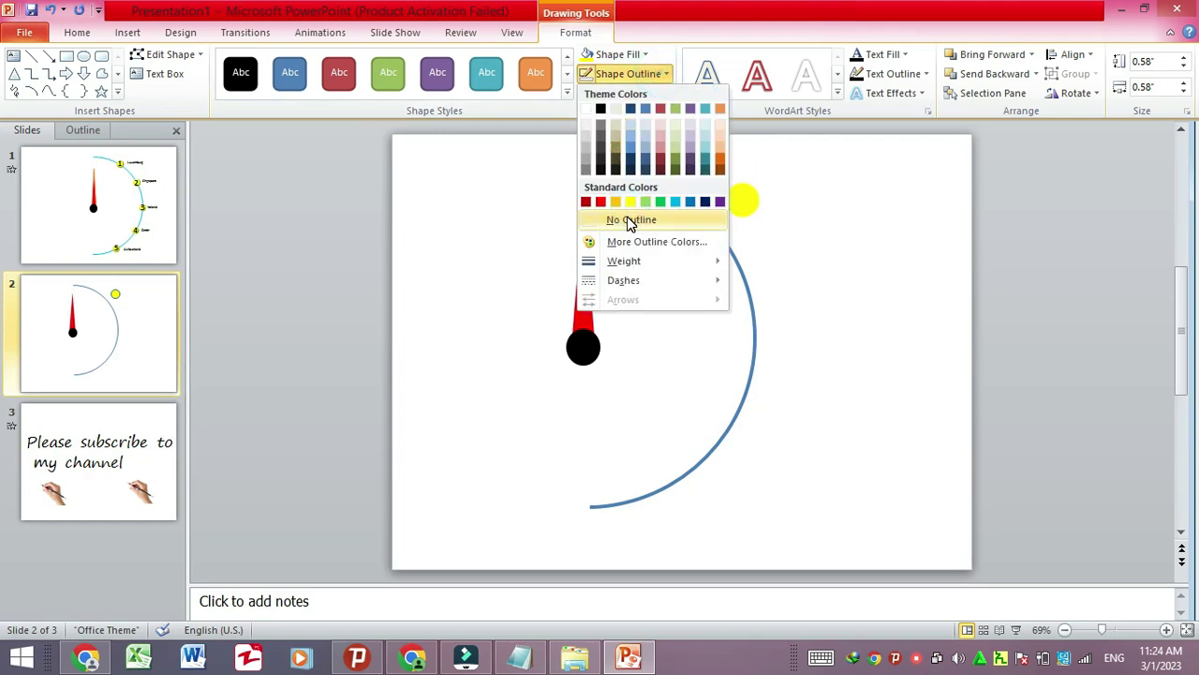
click(630, 221)
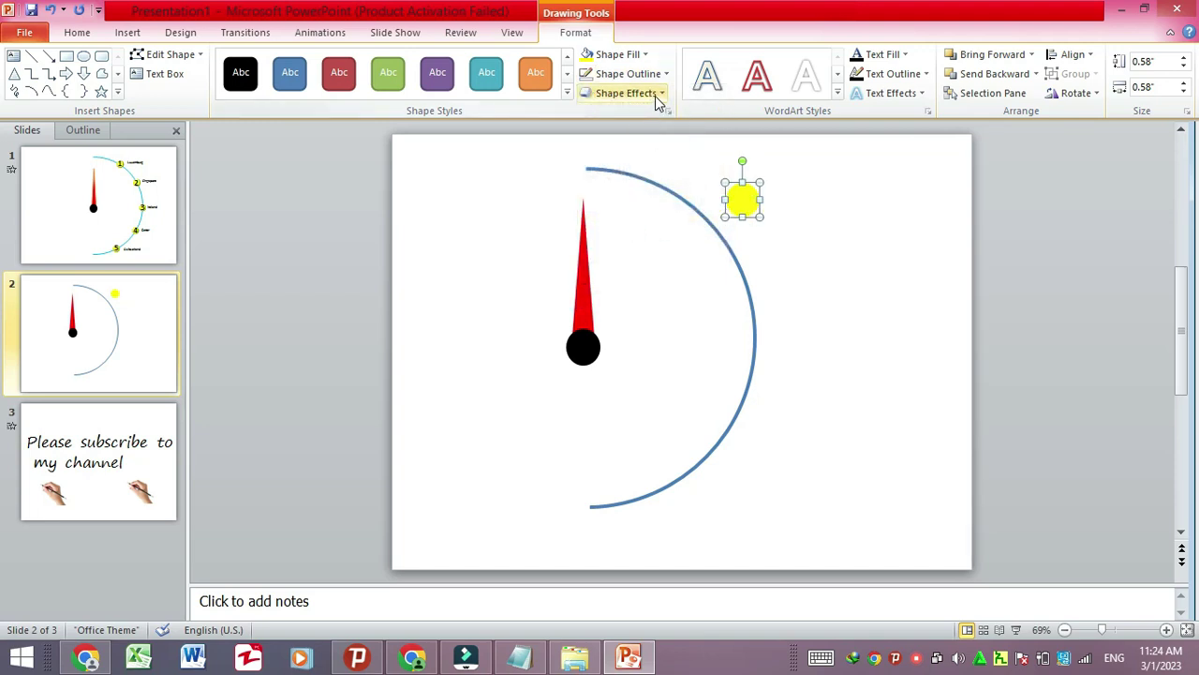
click(657, 97)
mouse_move(629, 320)
click(725, 408)
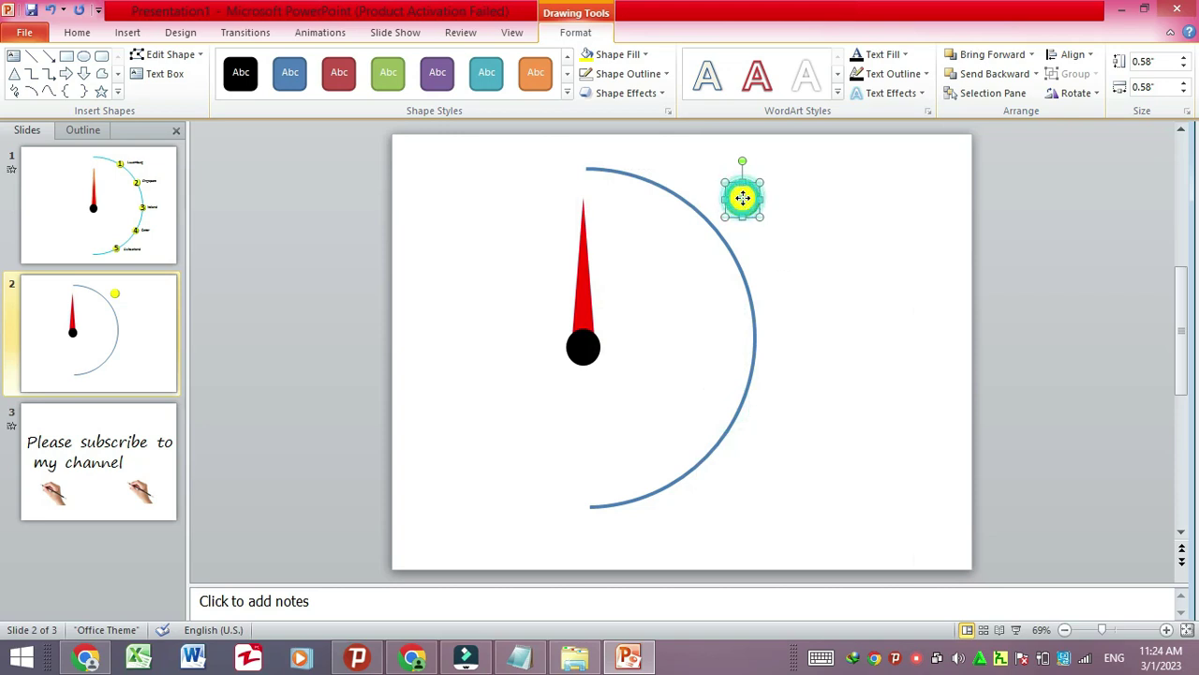
Step: Put the number 1 in the yellow circle, coloured black and bold
right_click(741, 201)
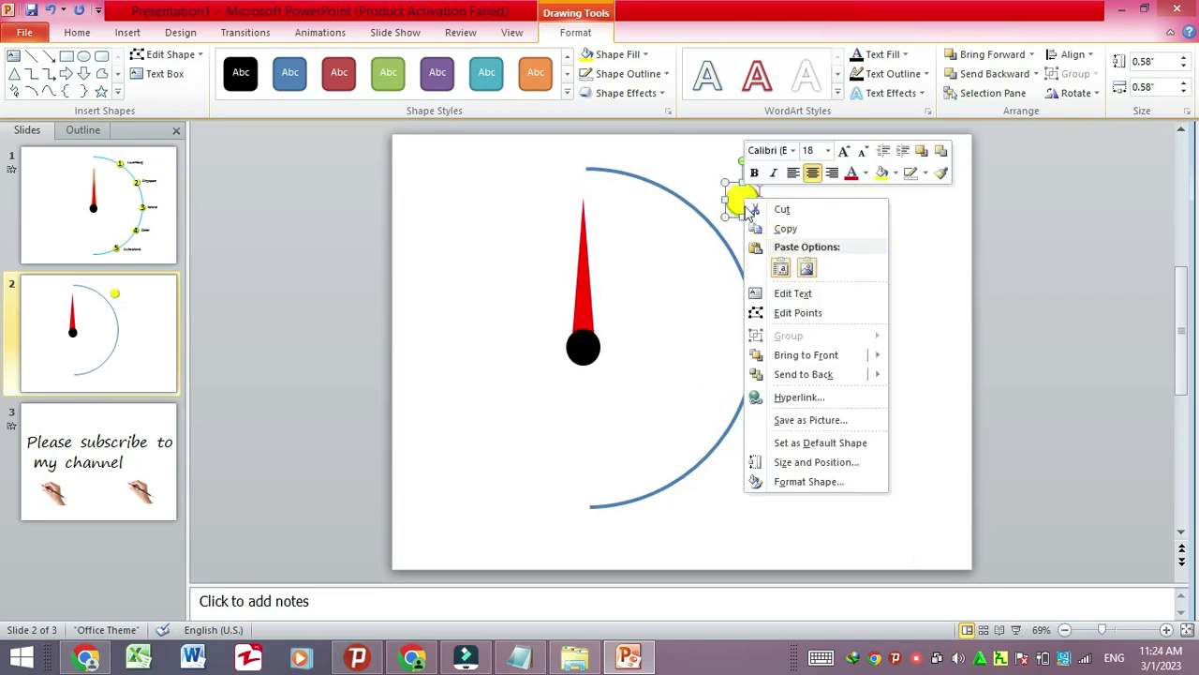
click(794, 294)
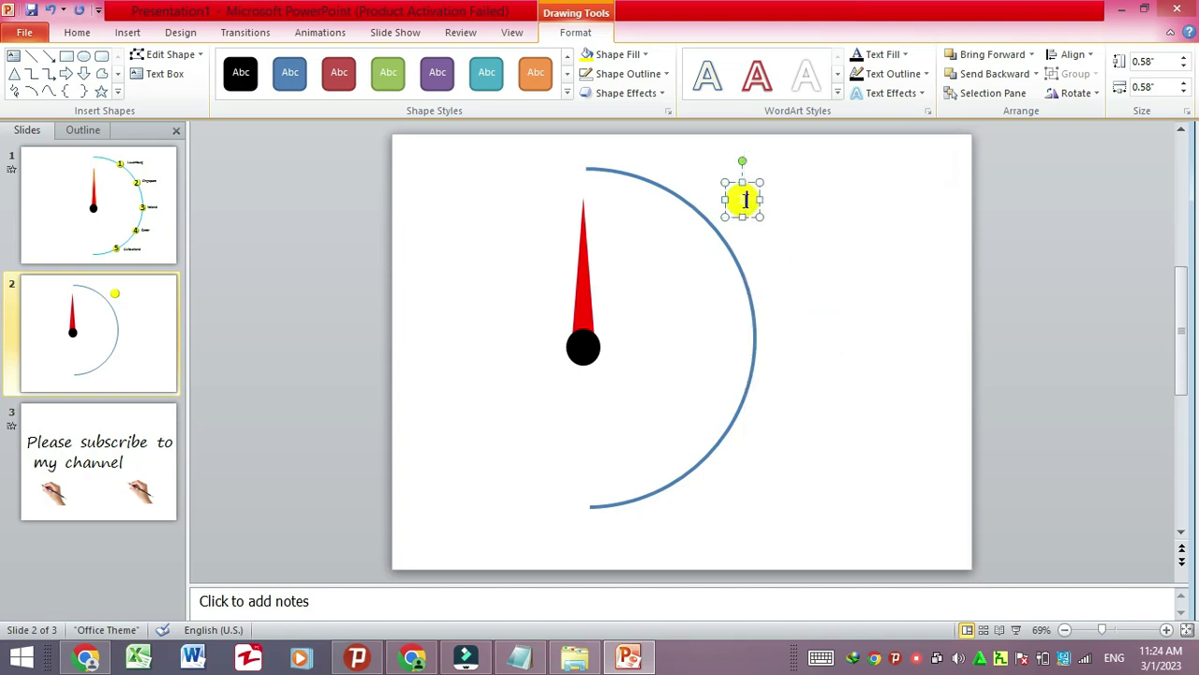
double_click(746, 199)
click(78, 34)
click(439, 97)
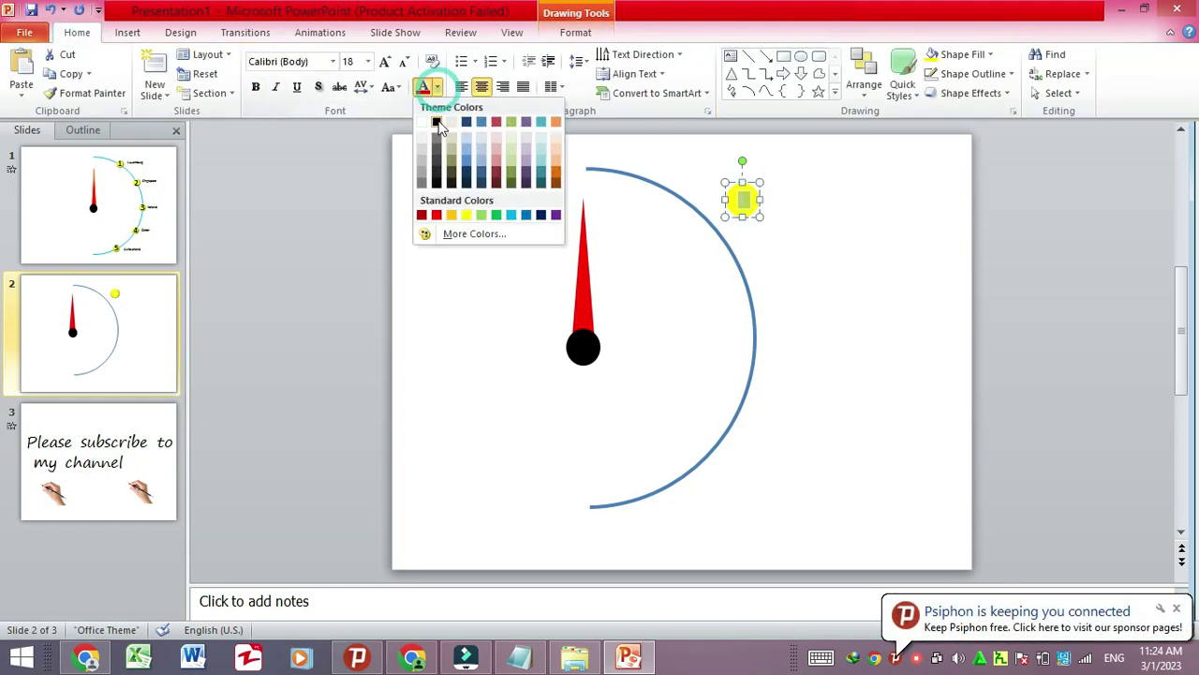
click(438, 121)
click(255, 87)
Step: Grow the number 1 font to size 44
click(384, 62)
click(385, 62)
click(385, 62)
click(386, 62)
click(385, 62)
click(835, 208)
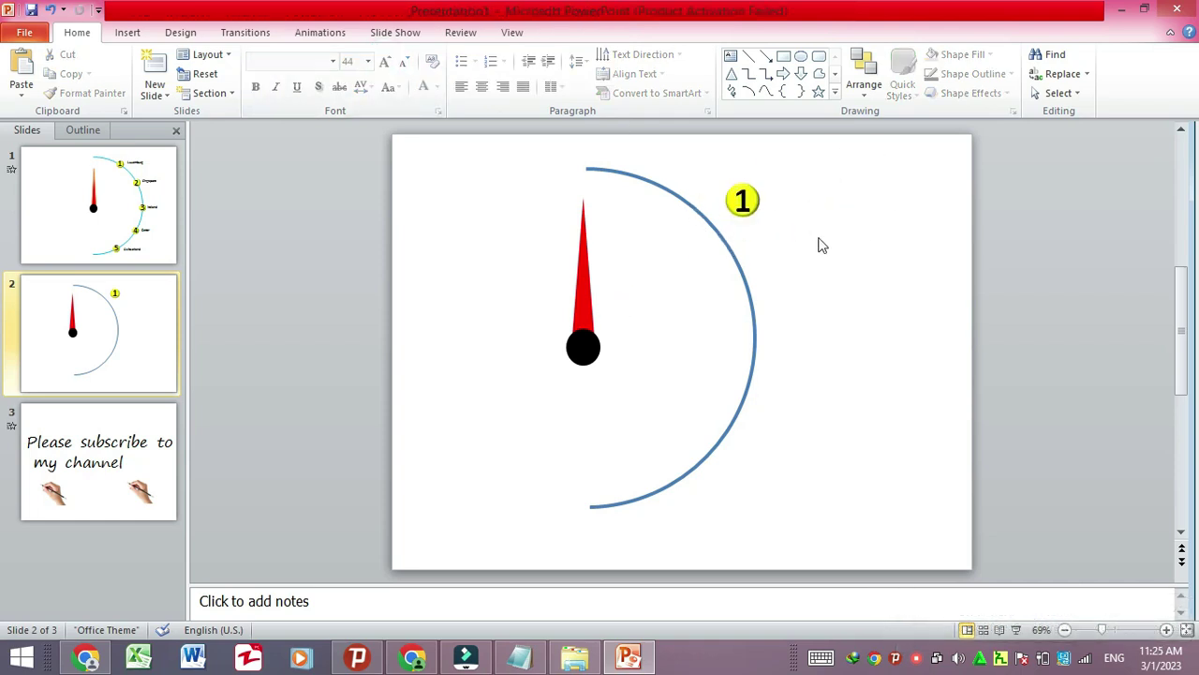
Step: Copy the numbered marker and paste four copies onto the slide
click(755, 197)
right_click(756, 195)
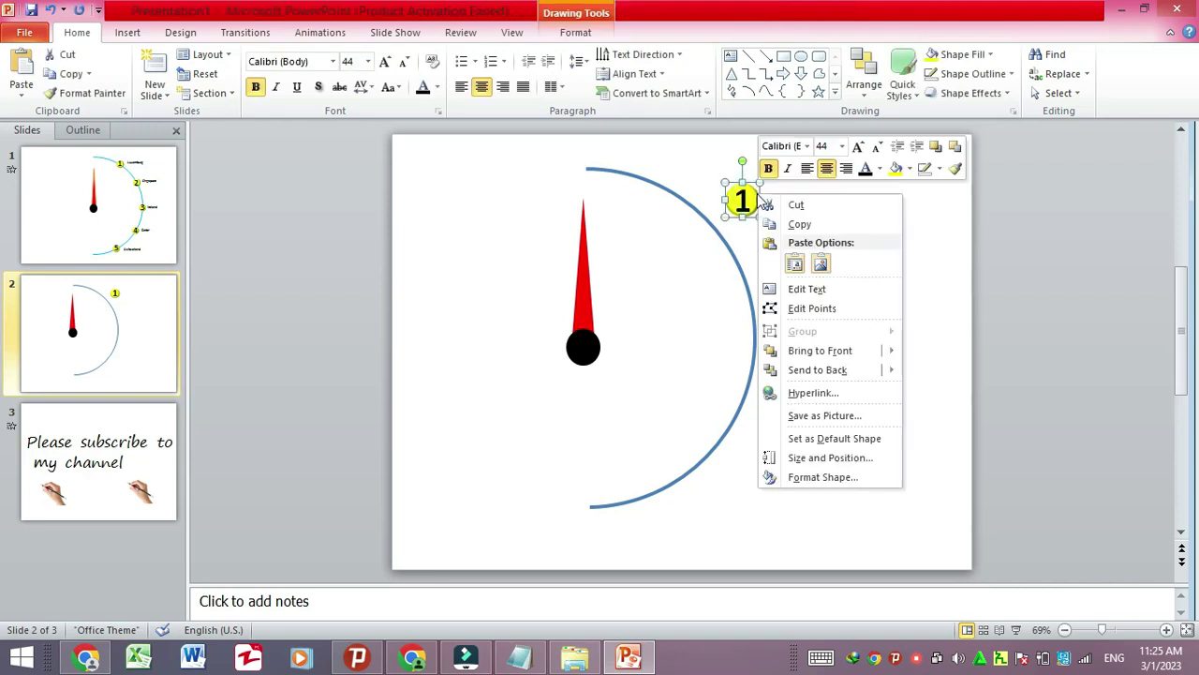
click(806, 227)
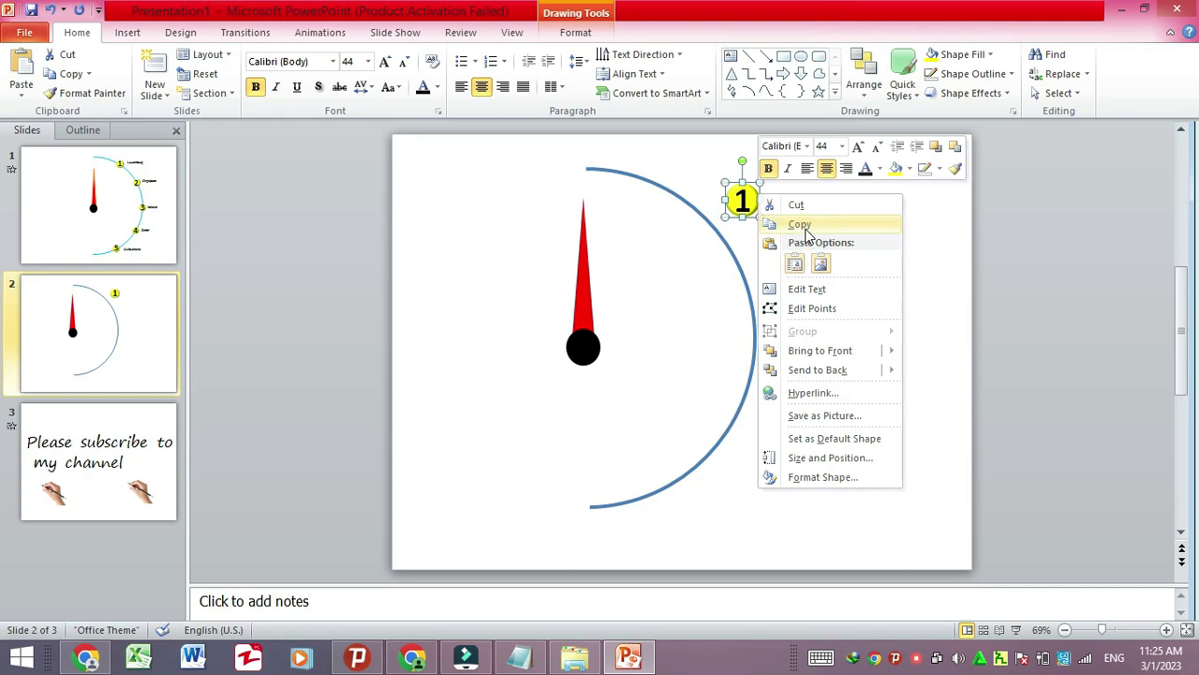
click(807, 229)
right_click(785, 203)
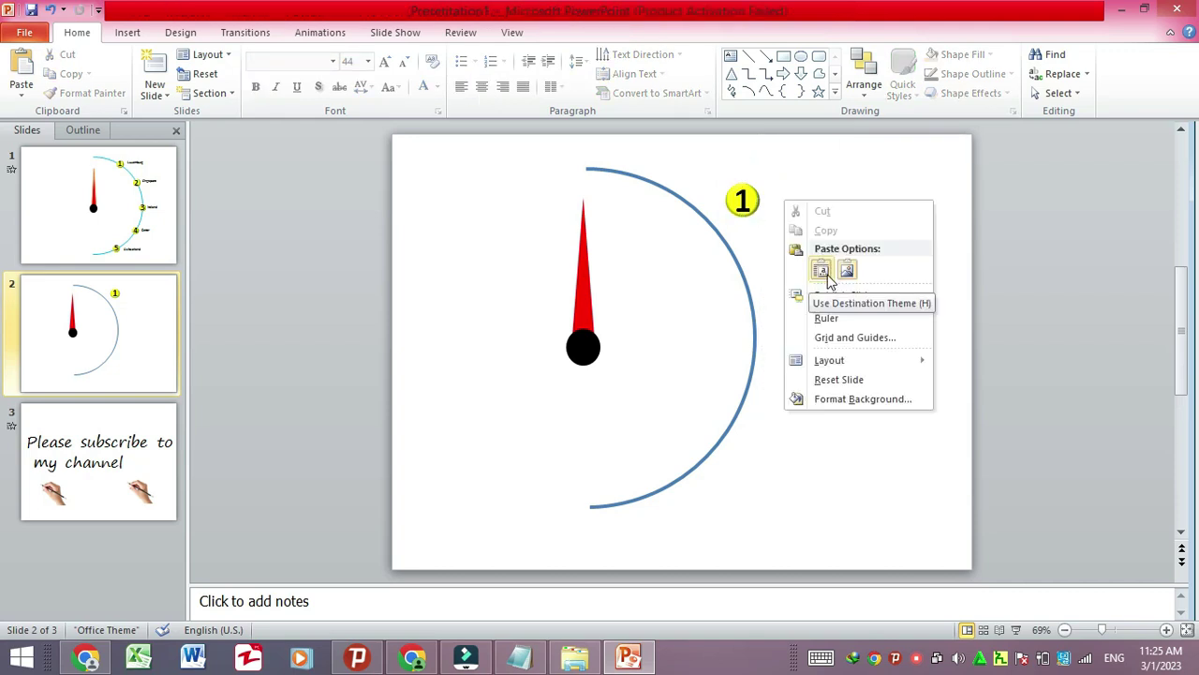
click(821, 271)
right_click(851, 202)
click(886, 272)
right_click(818, 198)
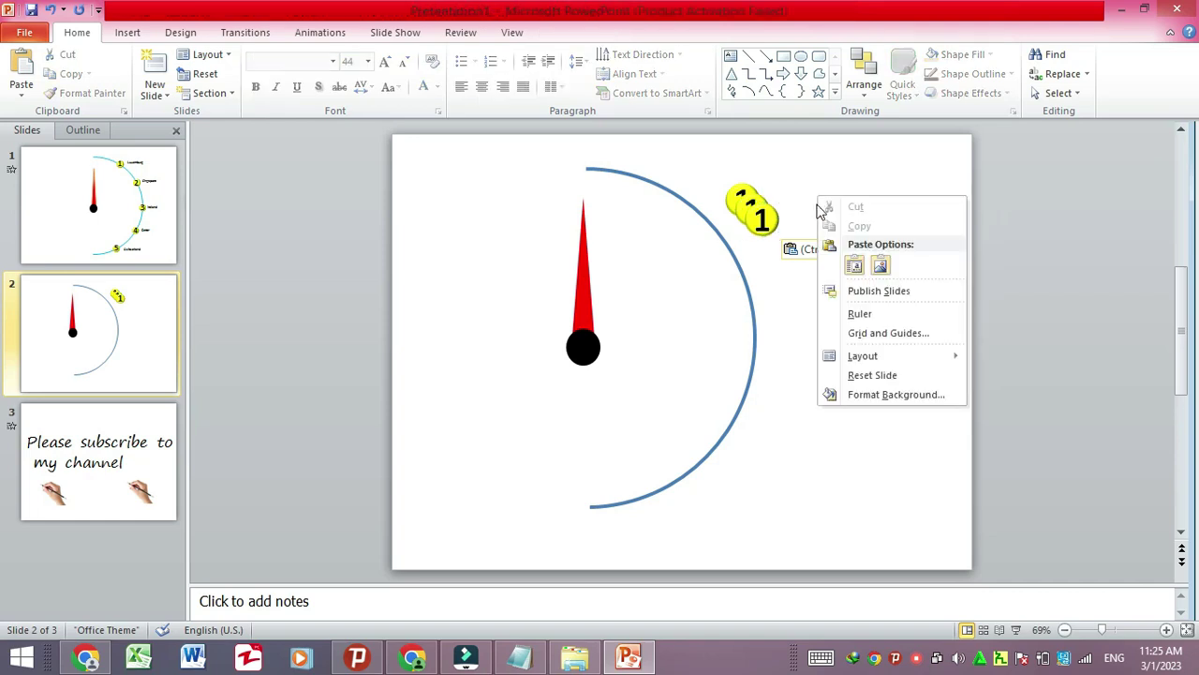
click(855, 269)
right_click(825, 166)
click(854, 236)
right_click(820, 157)
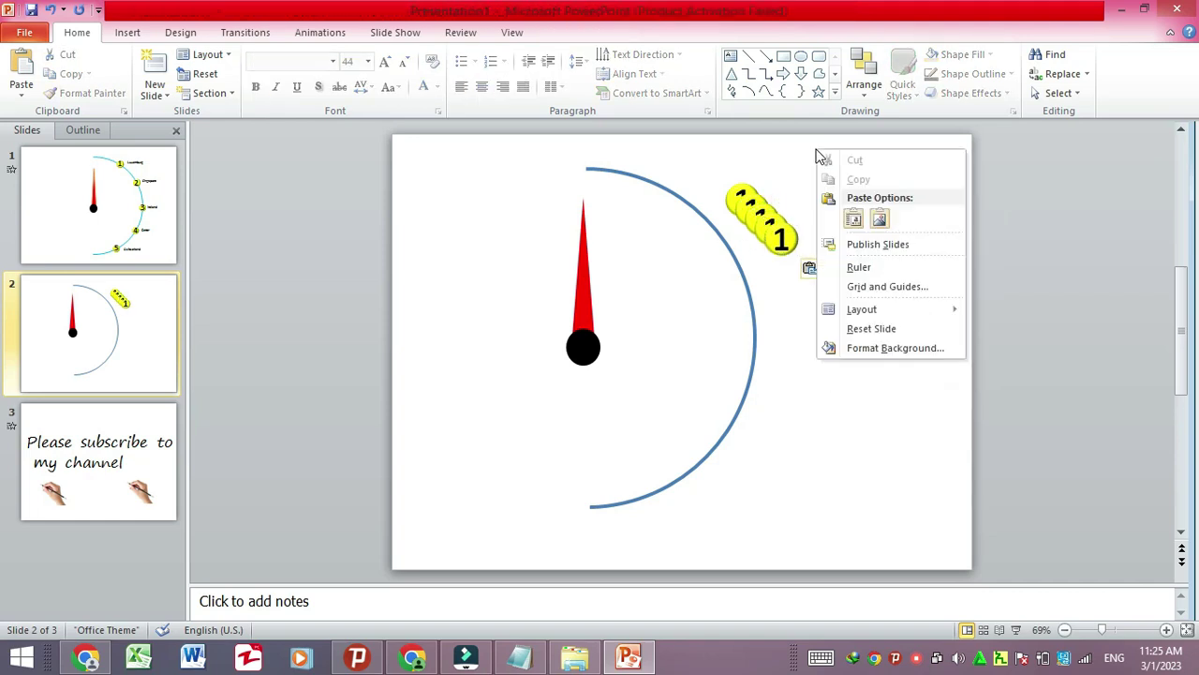
click(785, 146)
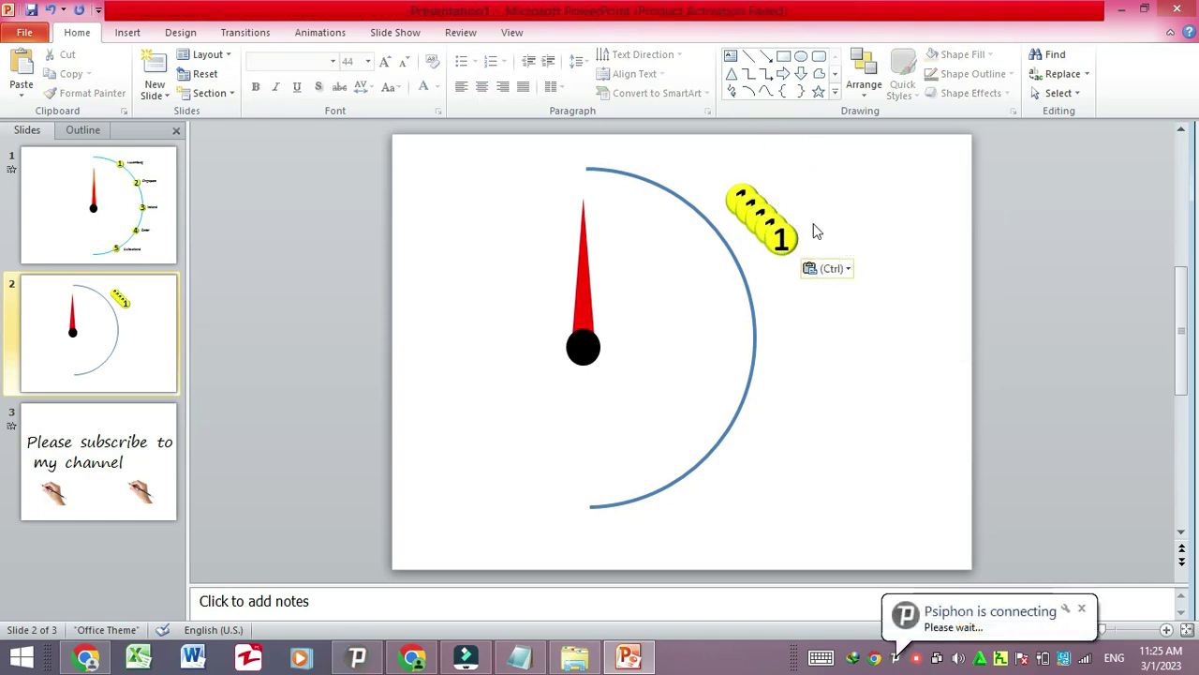
Step: Drag the stacked marker copies down to spots along the outside of the arc
click(790, 241)
mouse_move(780, 236)
mouse_down()
mouse_move(774, 417)
mouse_move(715, 488)
mouse_up()
mouse_move(774, 228)
mouse_down()
mouse_move(783, 222)
mouse_move(794, 399)
mouse_up()
click(770, 218)
drag(768, 214, 797, 305)
click(769, 203)
drag(768, 203, 794, 249)
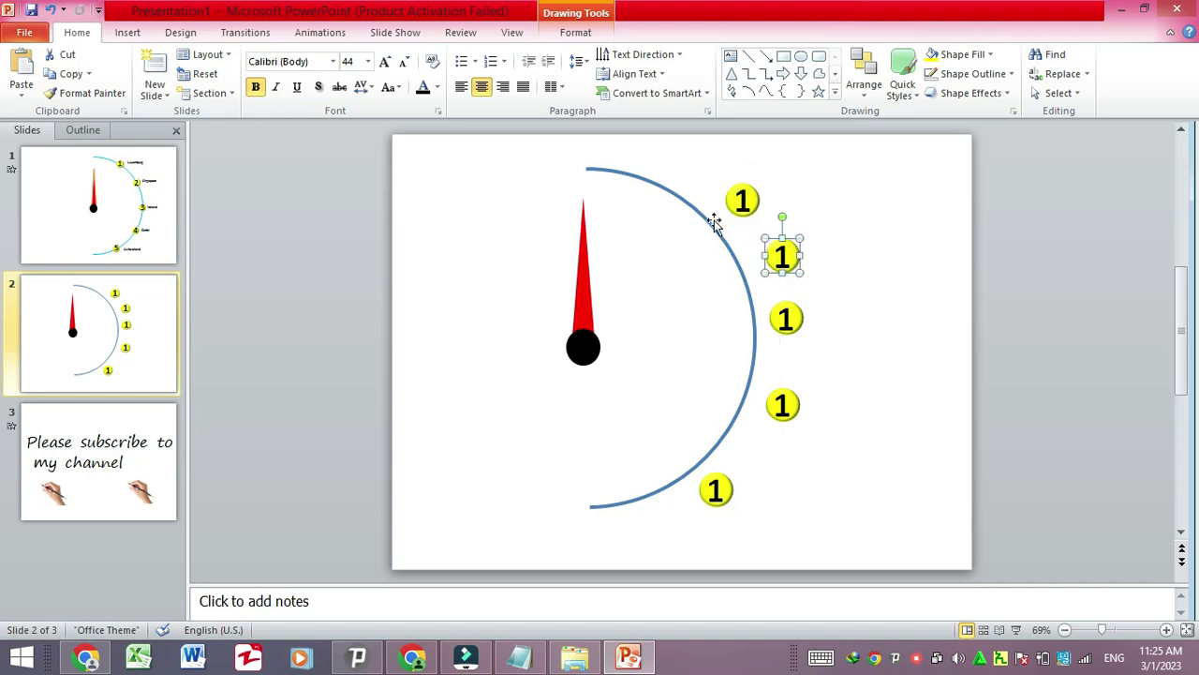
Step: Rotate the red needle to 30° through More Rotation Options
click(583, 246)
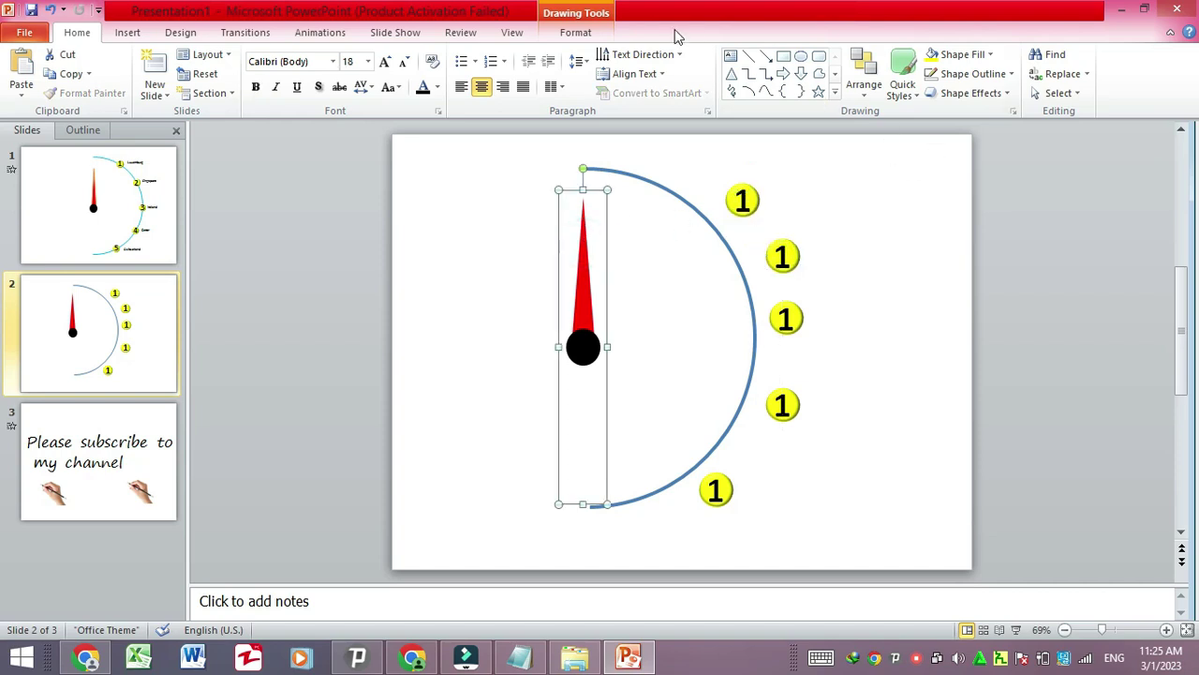
click(575, 32)
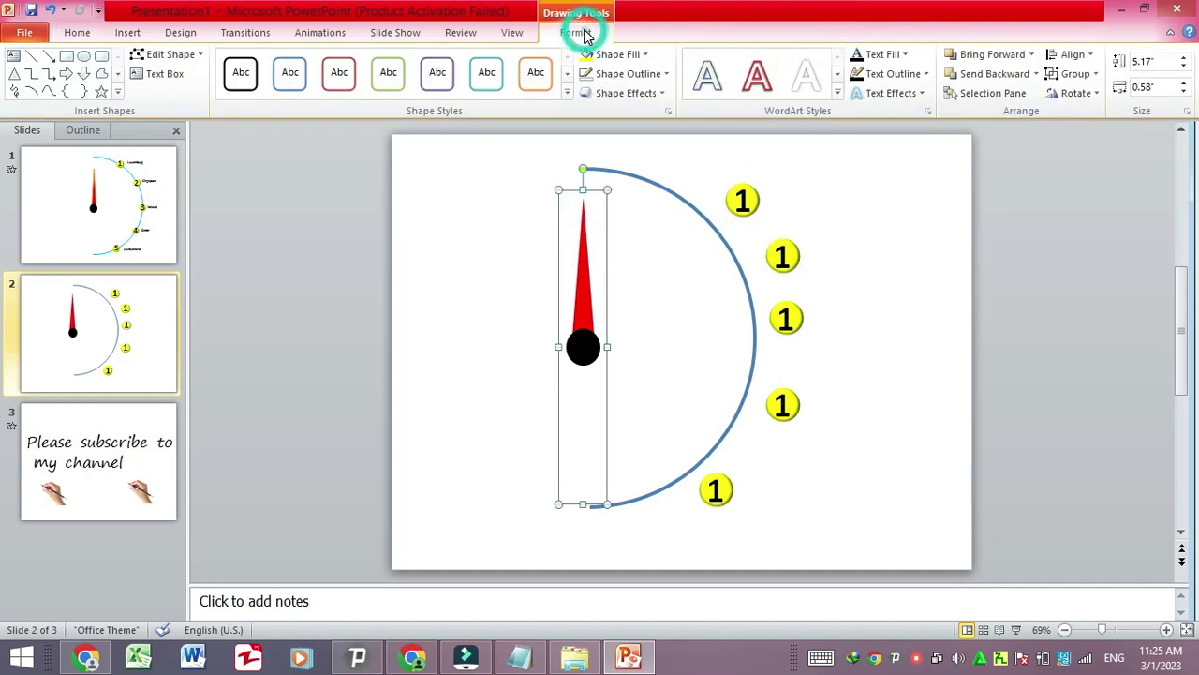
click(1093, 94)
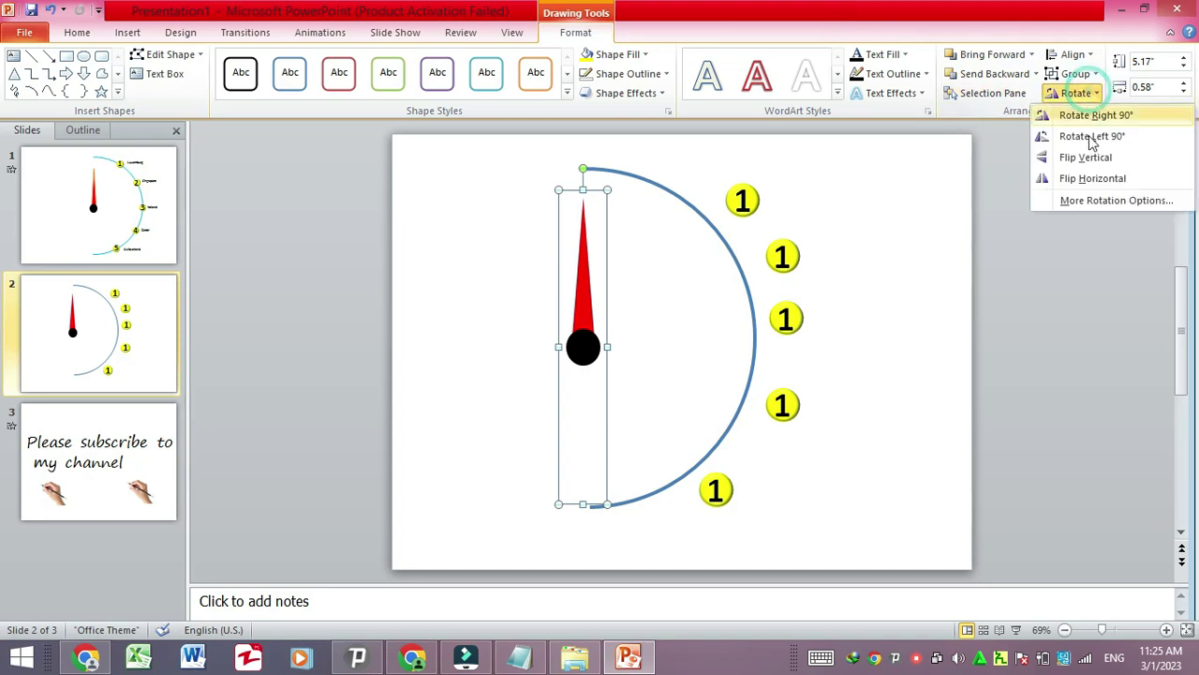
click(1095, 202)
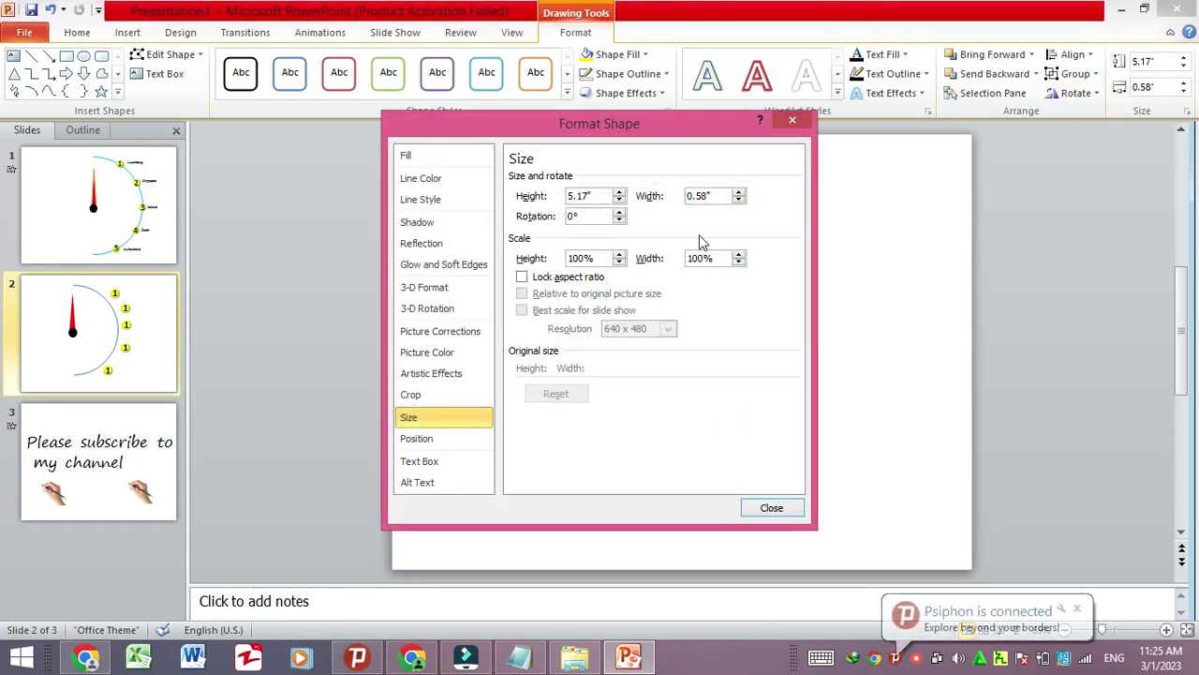
drag(585, 216, 560, 223)
text(30)
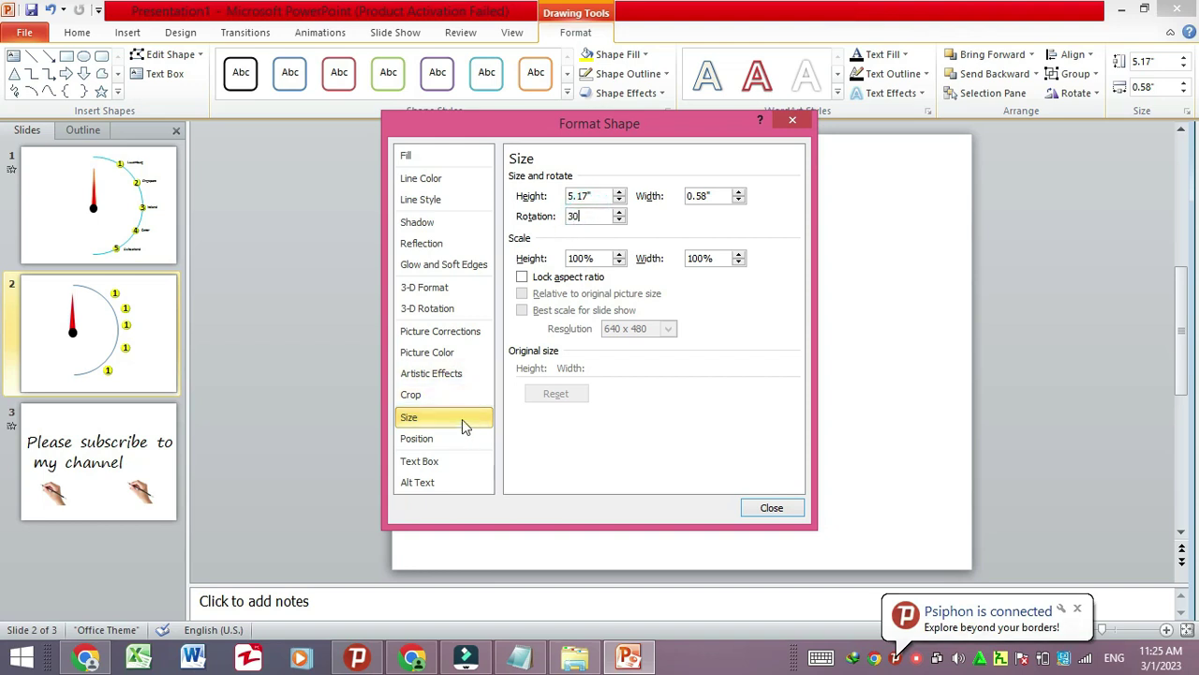
click(462, 419)
click(772, 509)
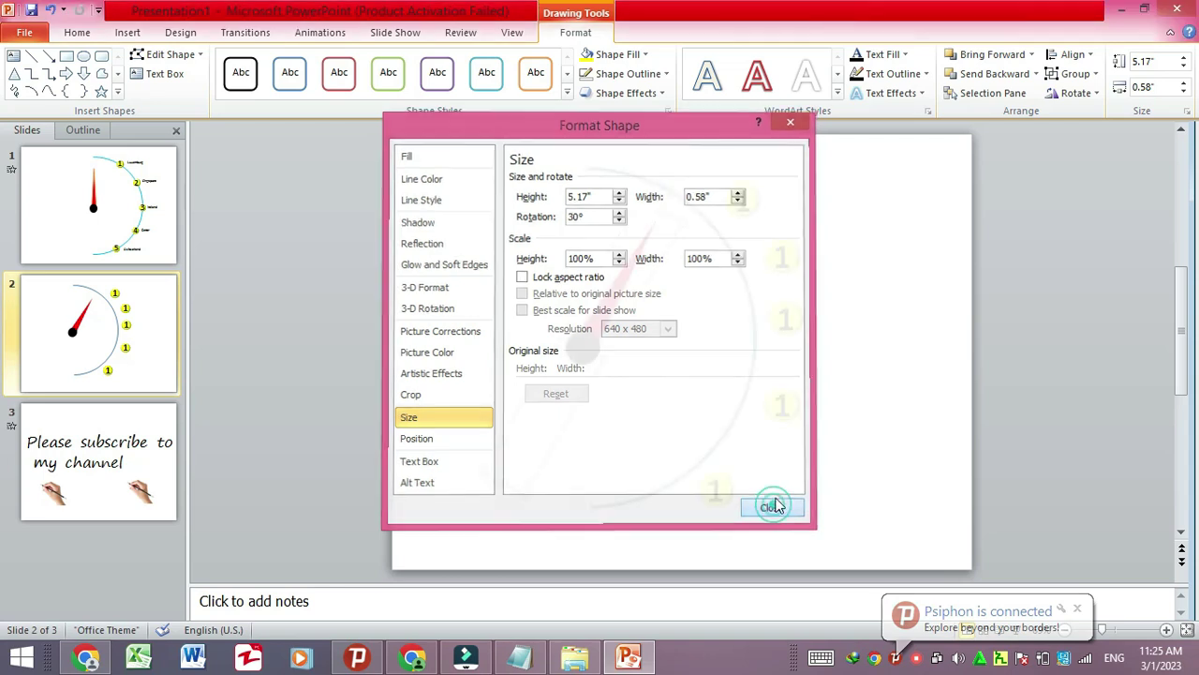
Step: Move the top marker onto the arc's upper end at the needle's tip
click(712, 166)
double_click(755, 193)
drag(756, 191, 686, 186)
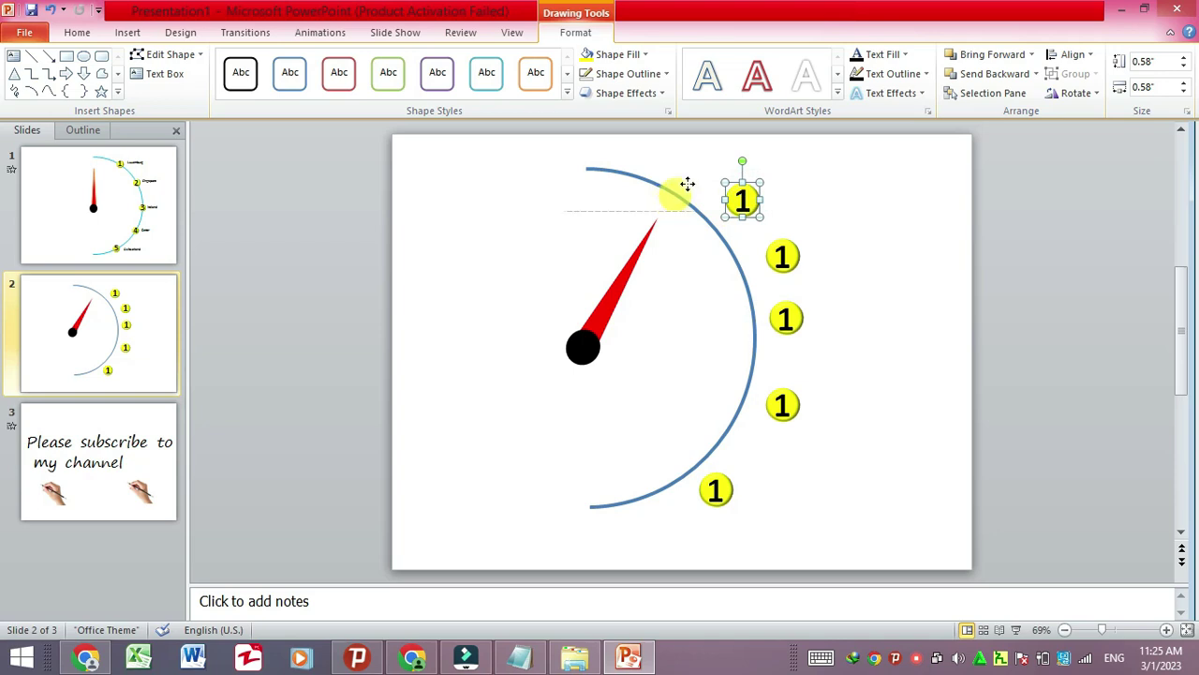
drag(687, 185, 685, 187)
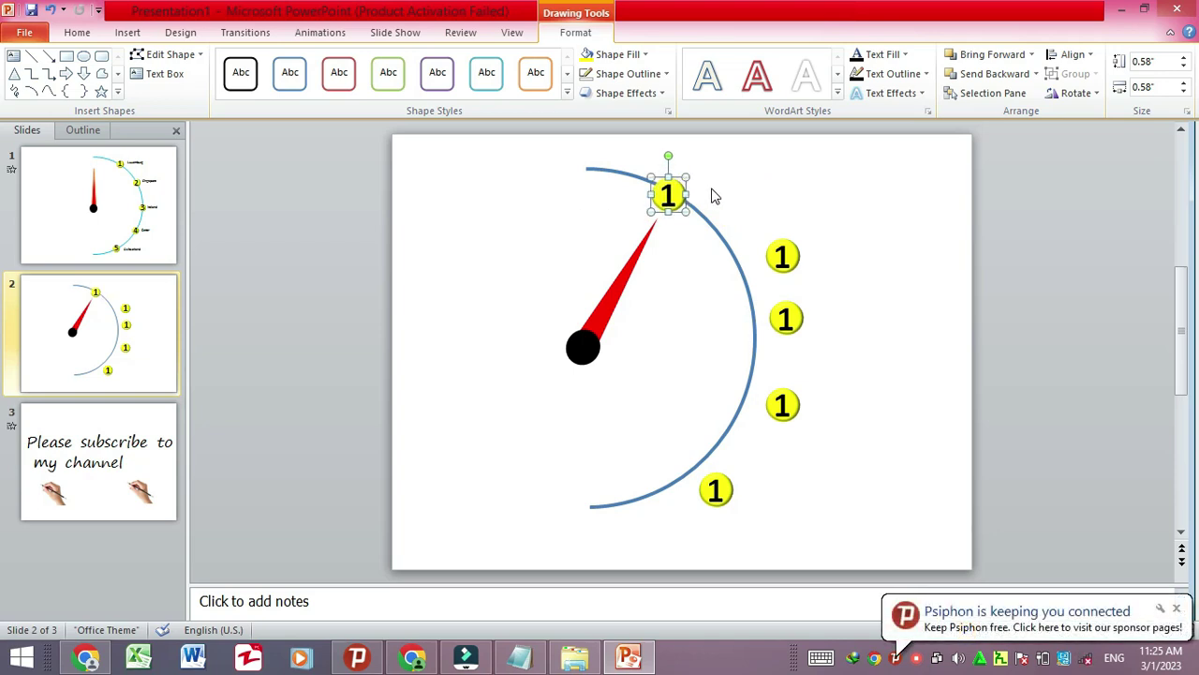
key(Right)
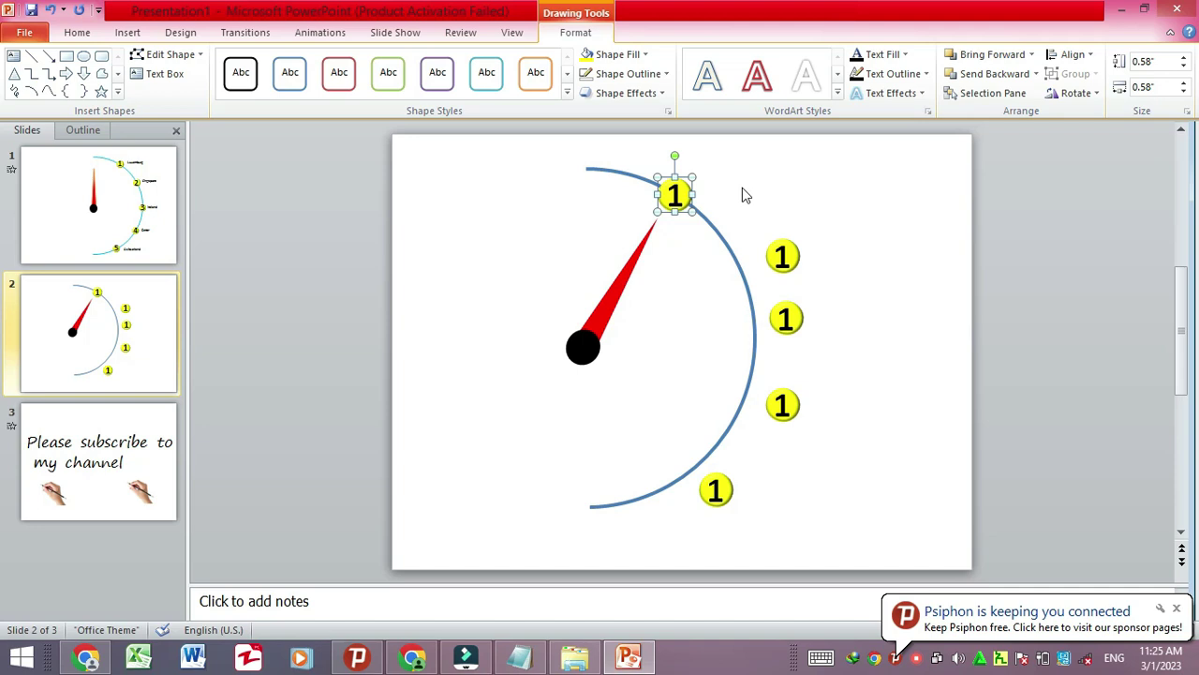
click(767, 190)
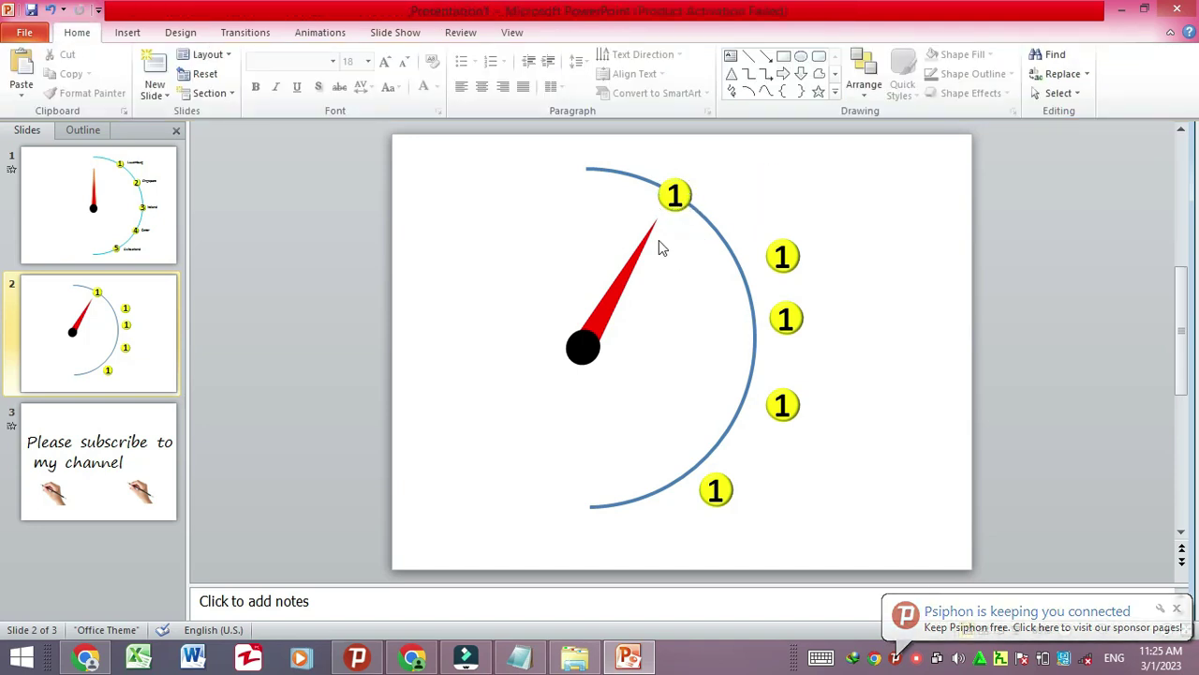
click(633, 265)
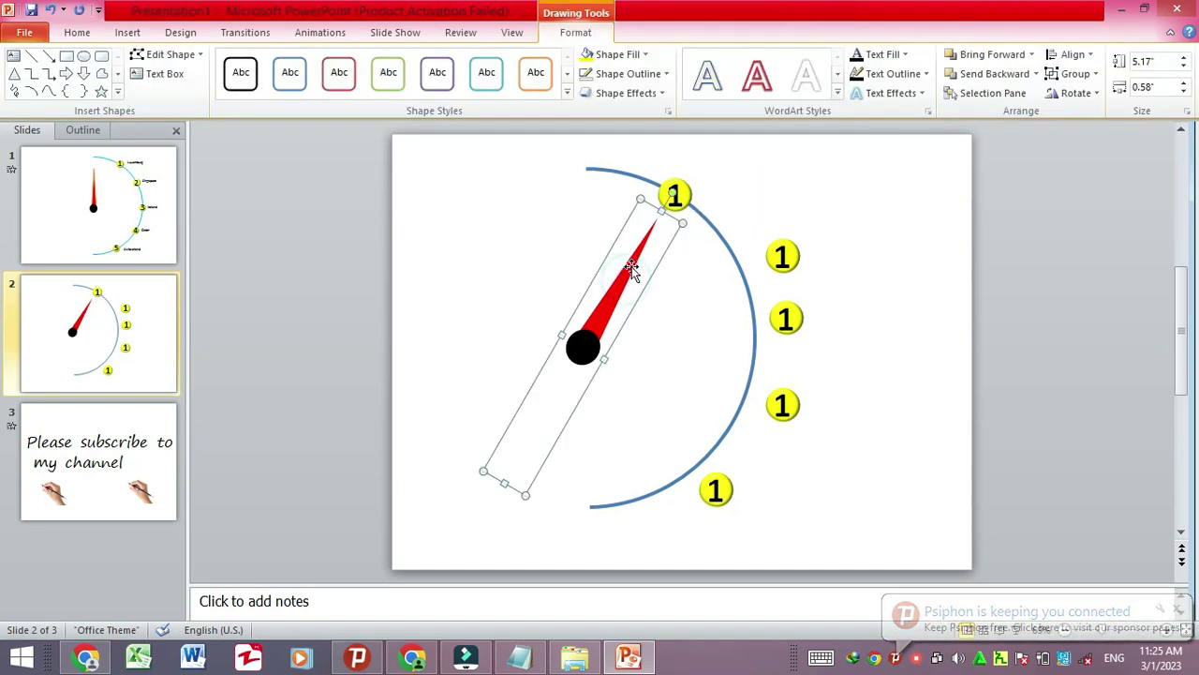
click(1078, 94)
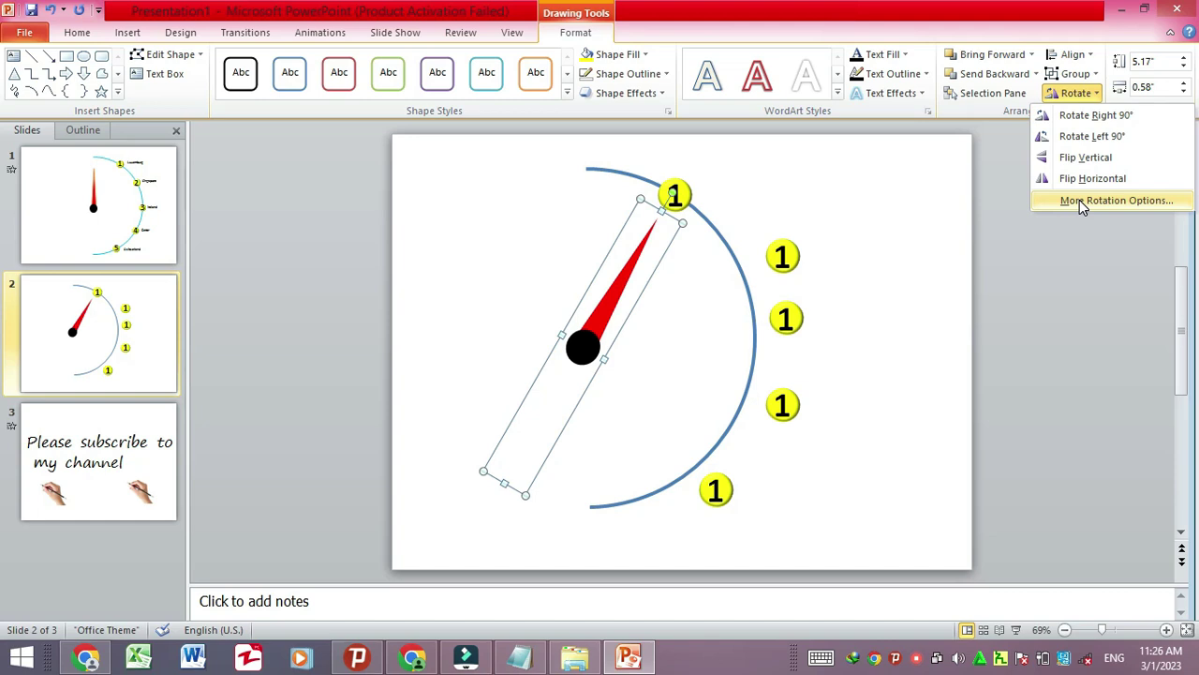
Step: Rotate the red needle to 60° and close the rotation settings
click(1079, 200)
text(660)
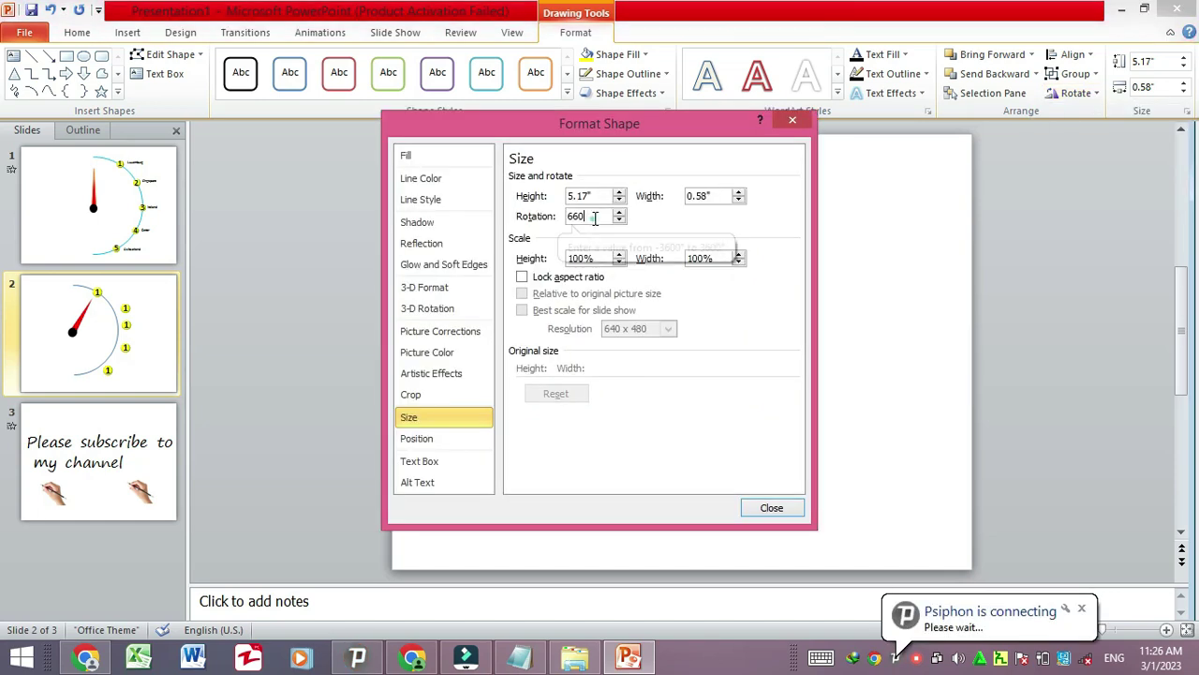
double_click(592, 216)
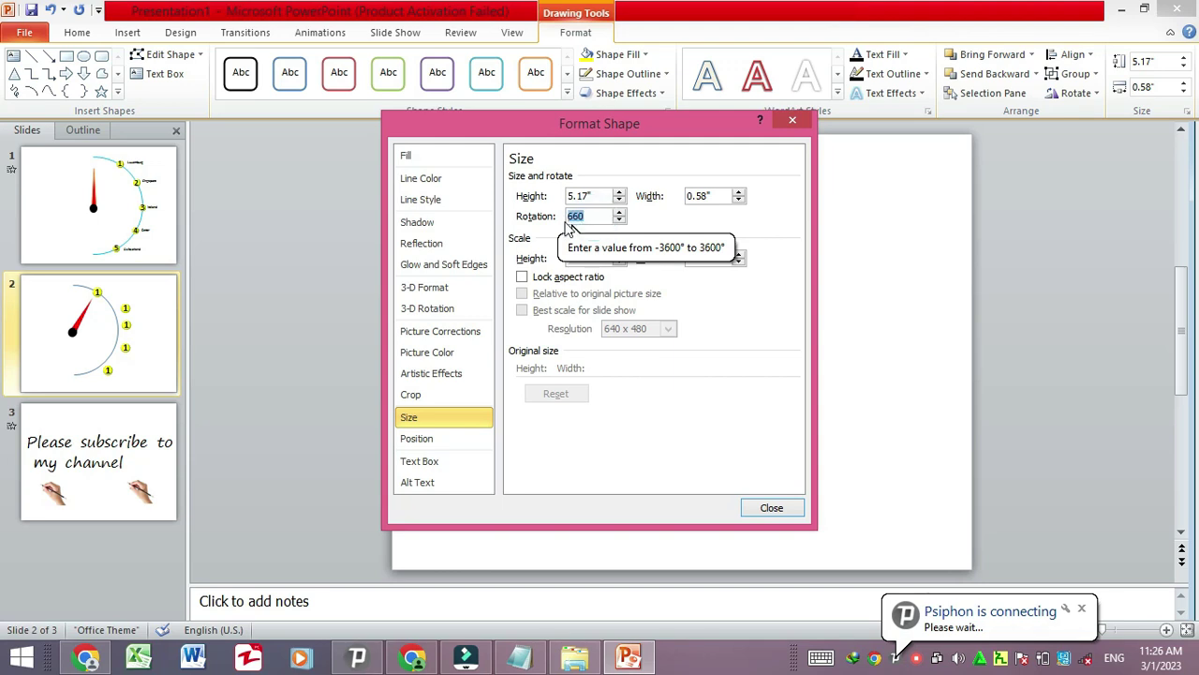
text(60)
click(472, 415)
click(772, 509)
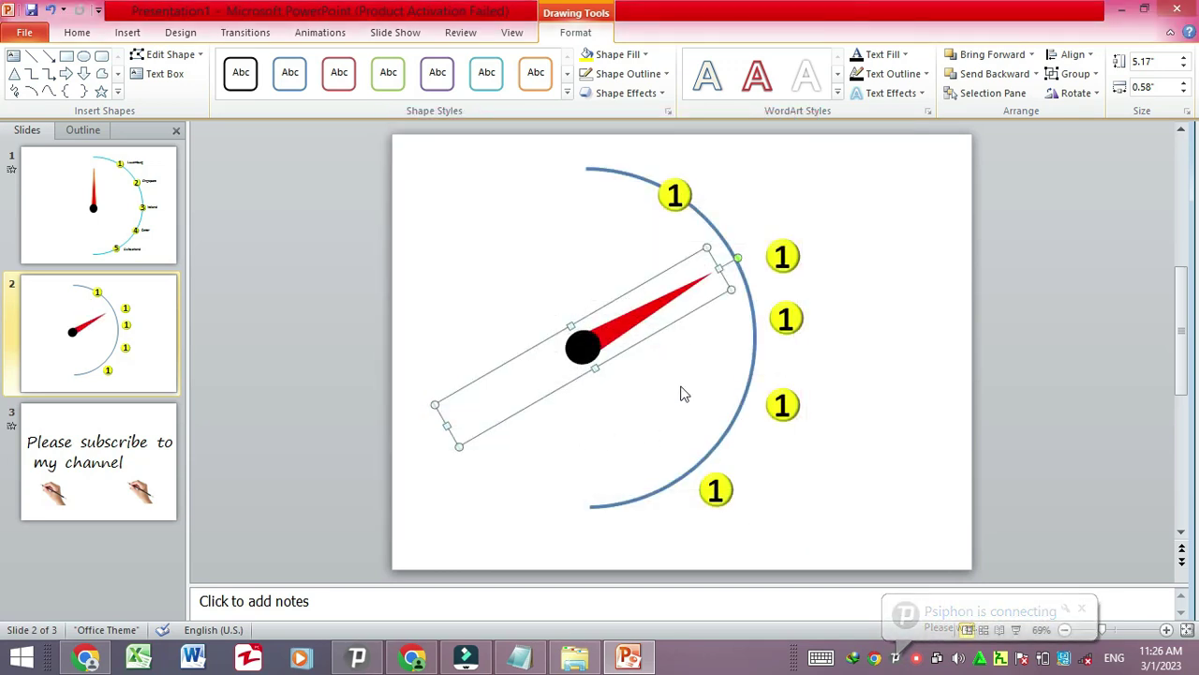
click(877, 282)
Step: Drag a spare '1' badge onto the arc at the needle tip and renumber it 2
click(802, 261)
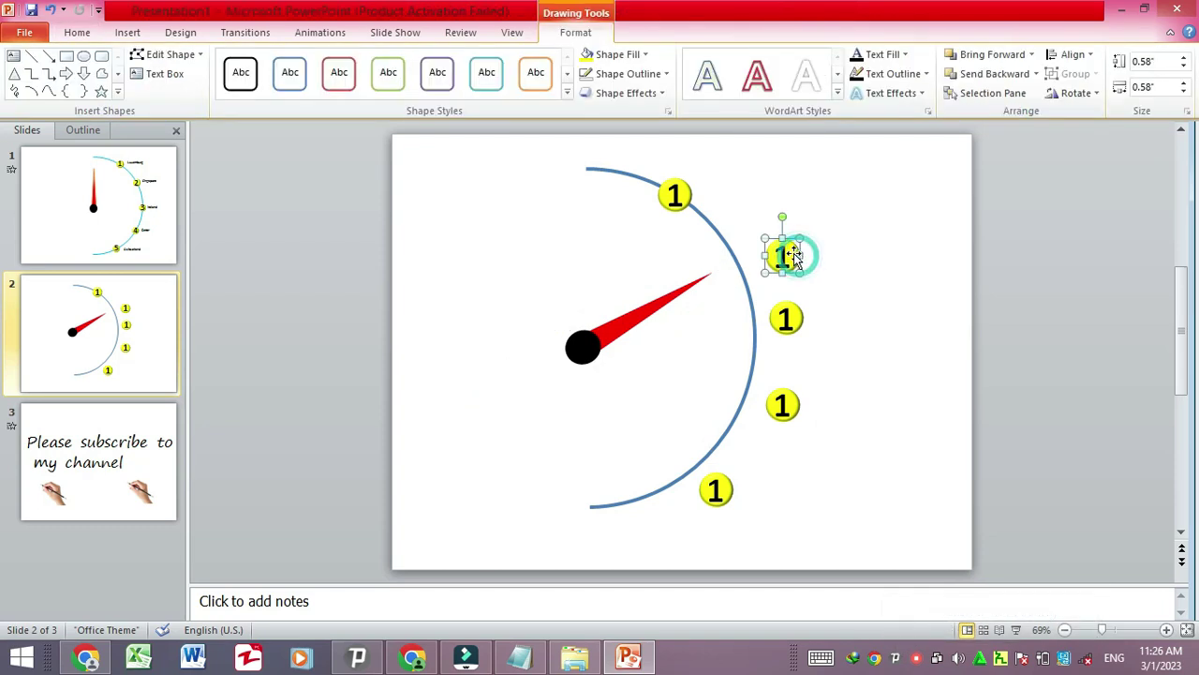
drag(795, 244, 750, 253)
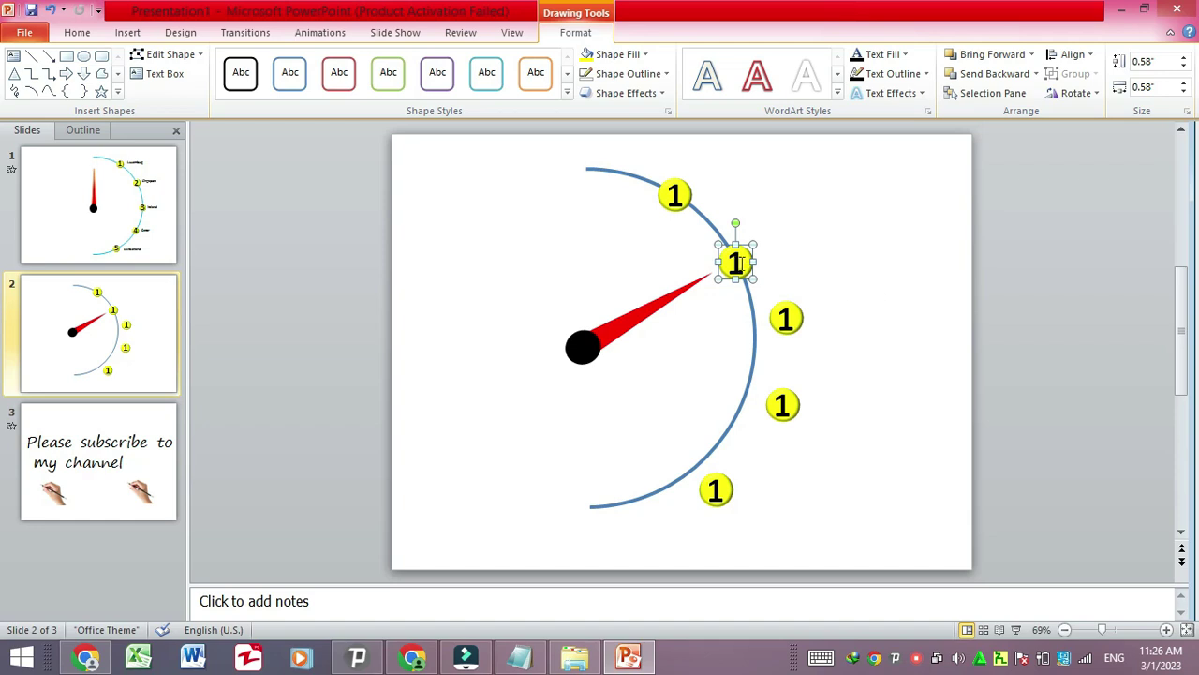
click(736, 260)
key(BackSpace)
text(2)
click(800, 249)
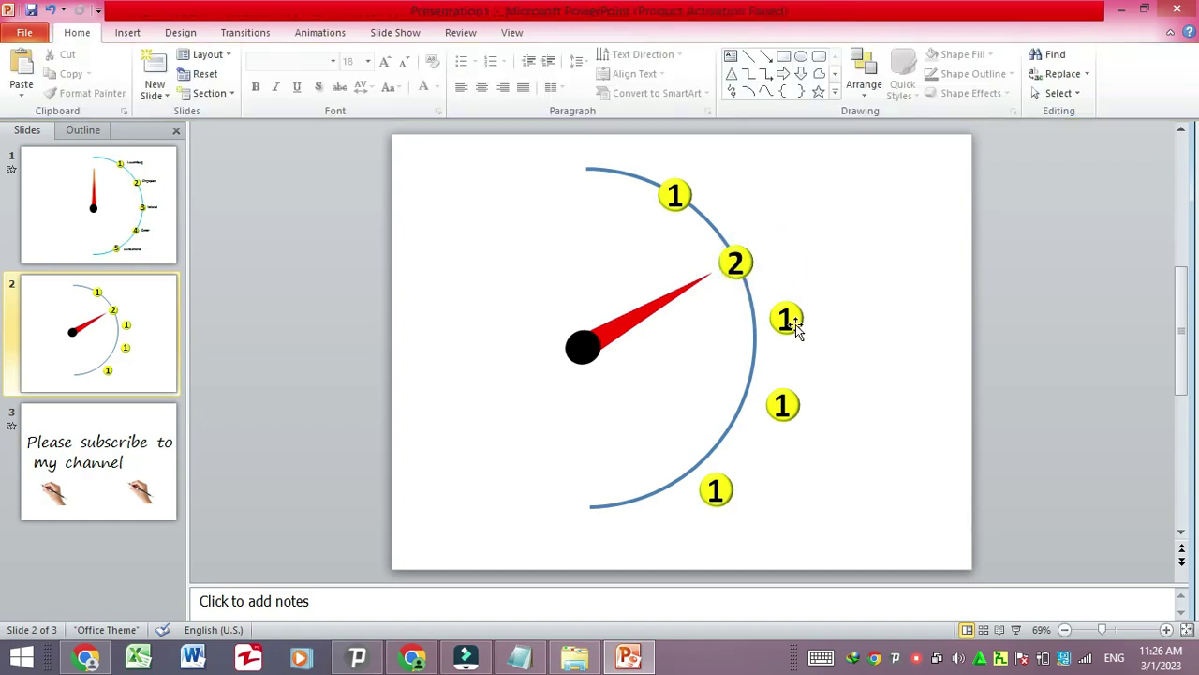
Step: Reopen the needle's More Rotation Options and select the 60° angle value for replacement
click(626, 316)
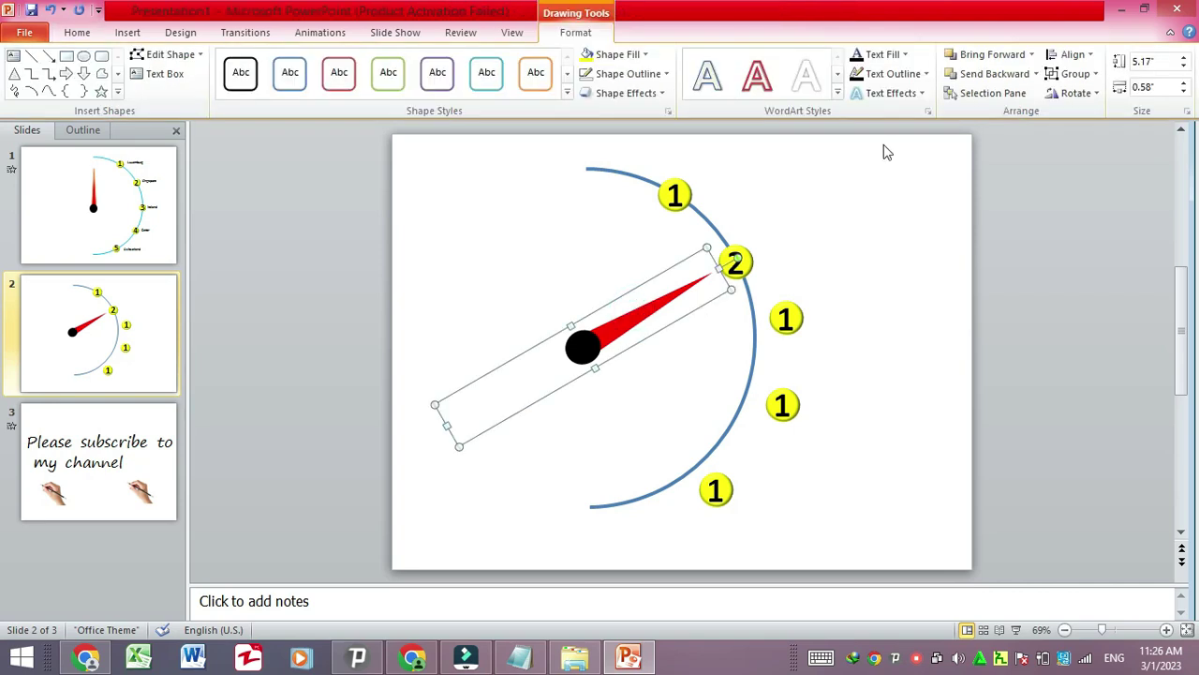
click(1071, 94)
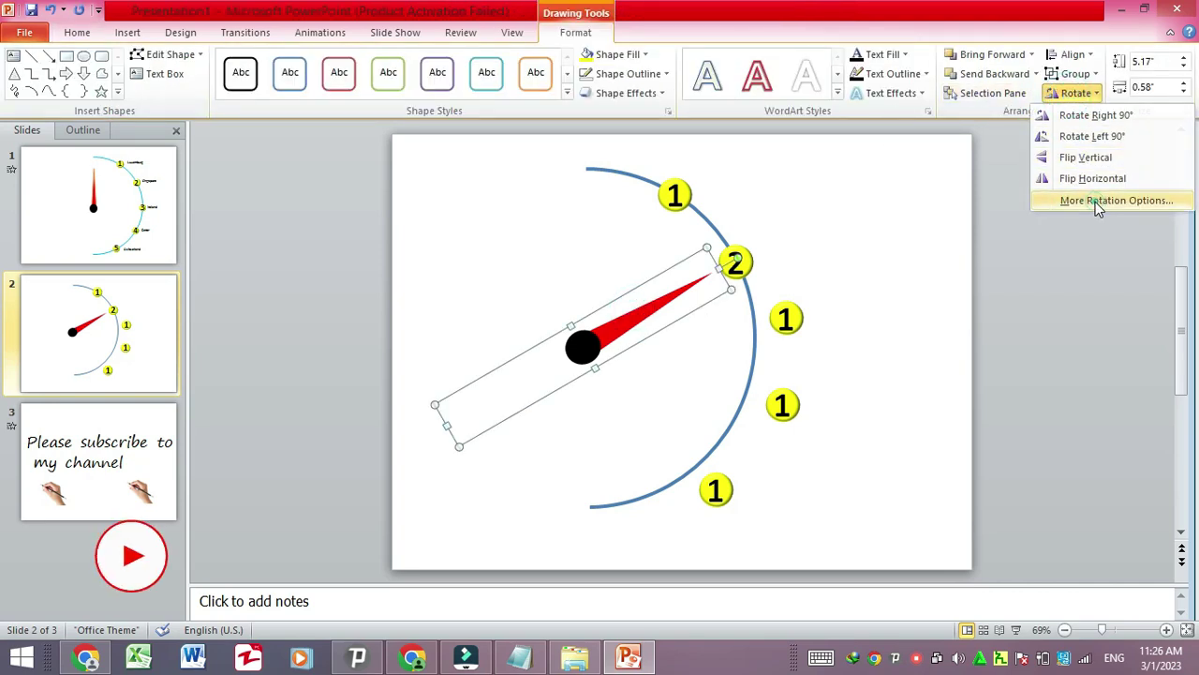
click(1096, 200)
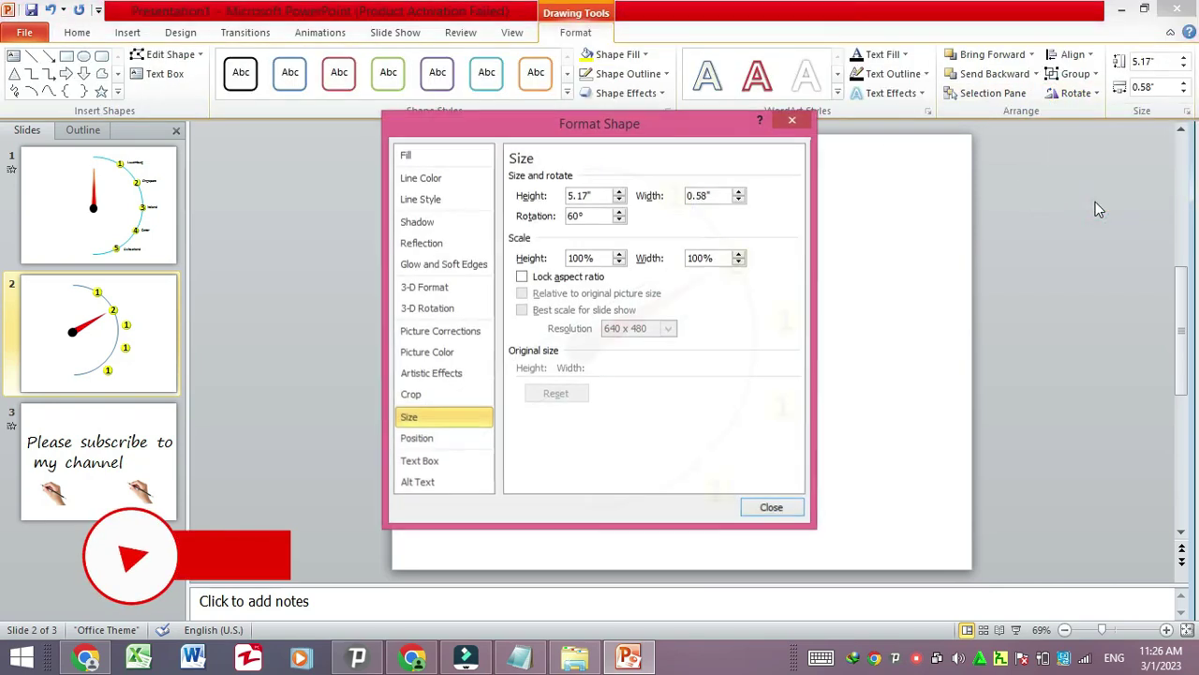
click(585, 218)
double_click(574, 220)
text(90)
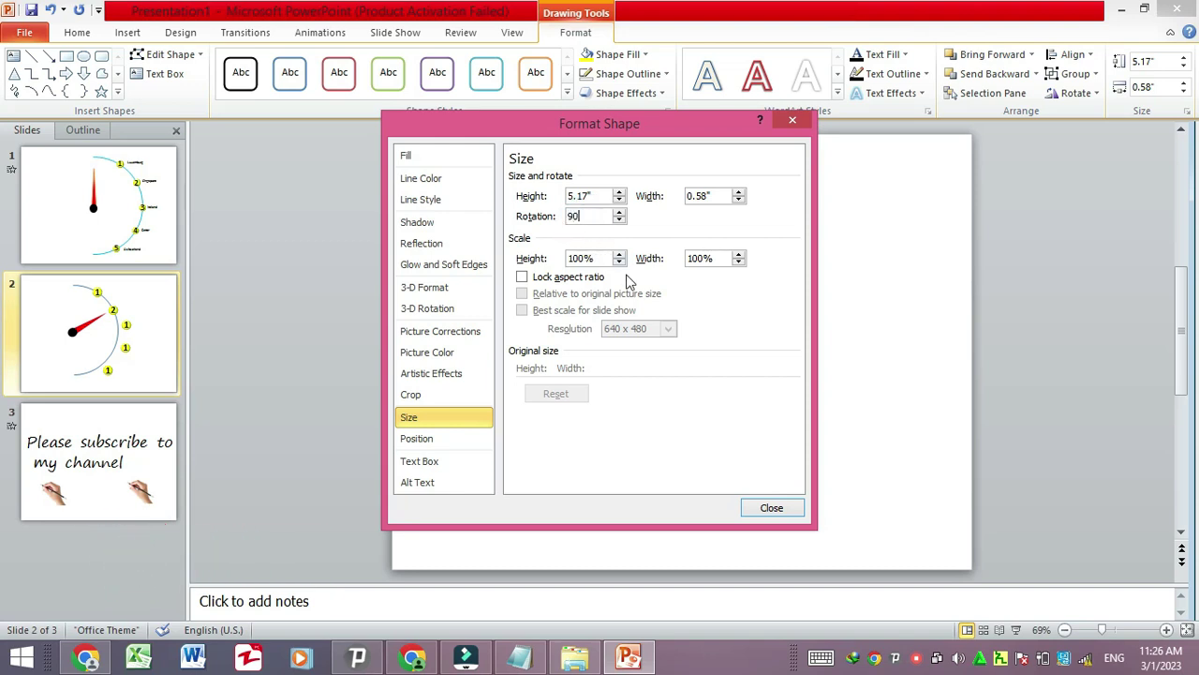
Step: Apply the 90° needle rotation so it points straight right
click(448, 418)
click(771, 508)
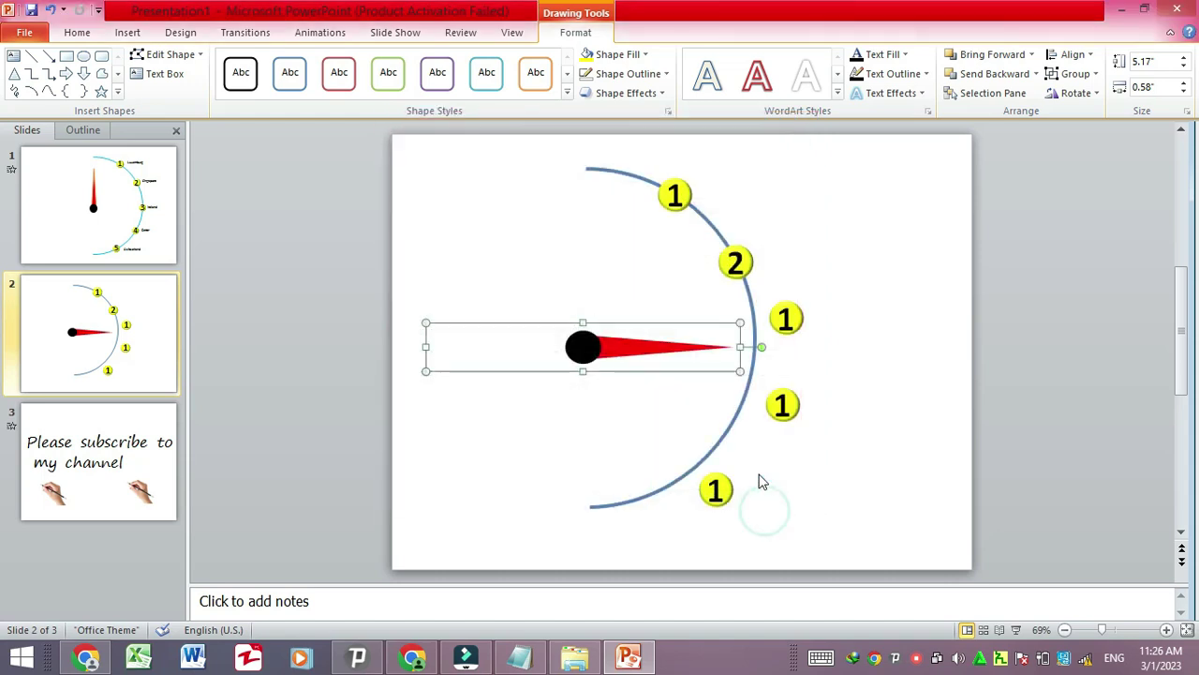
click(832, 351)
Step: Move a spare badge to the needle tip, nudge it onto the arc, and renumber it 3
click(795, 318)
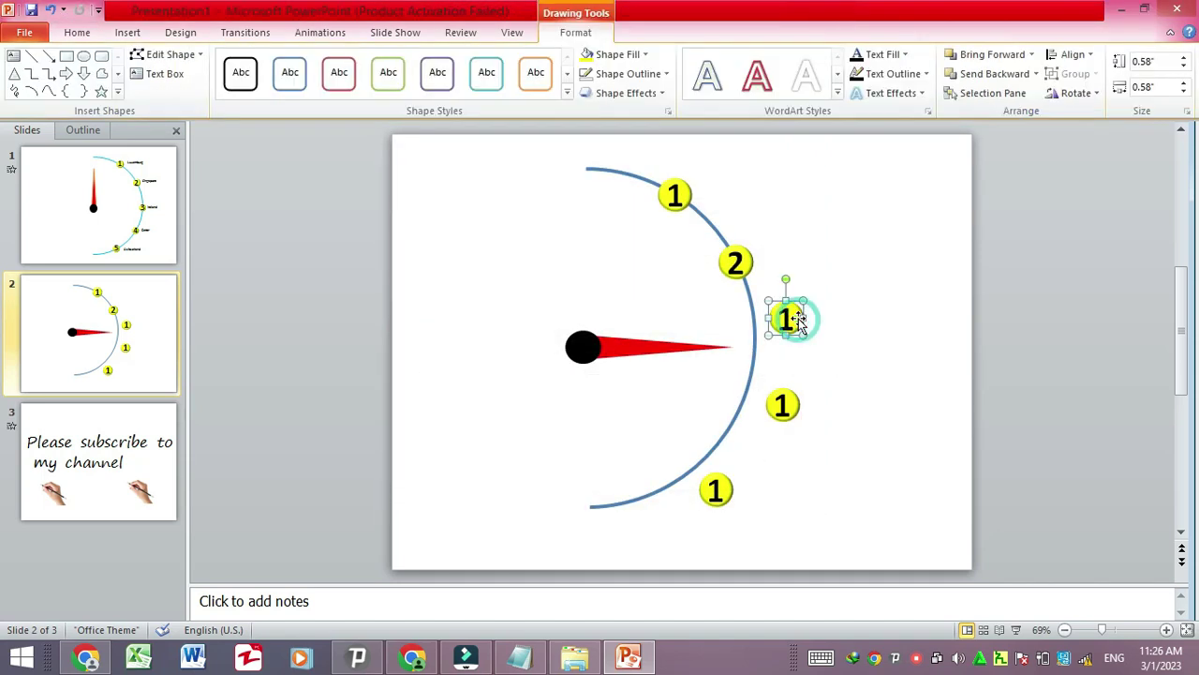
drag(795, 316, 763, 349)
key(Right)
key(Up)
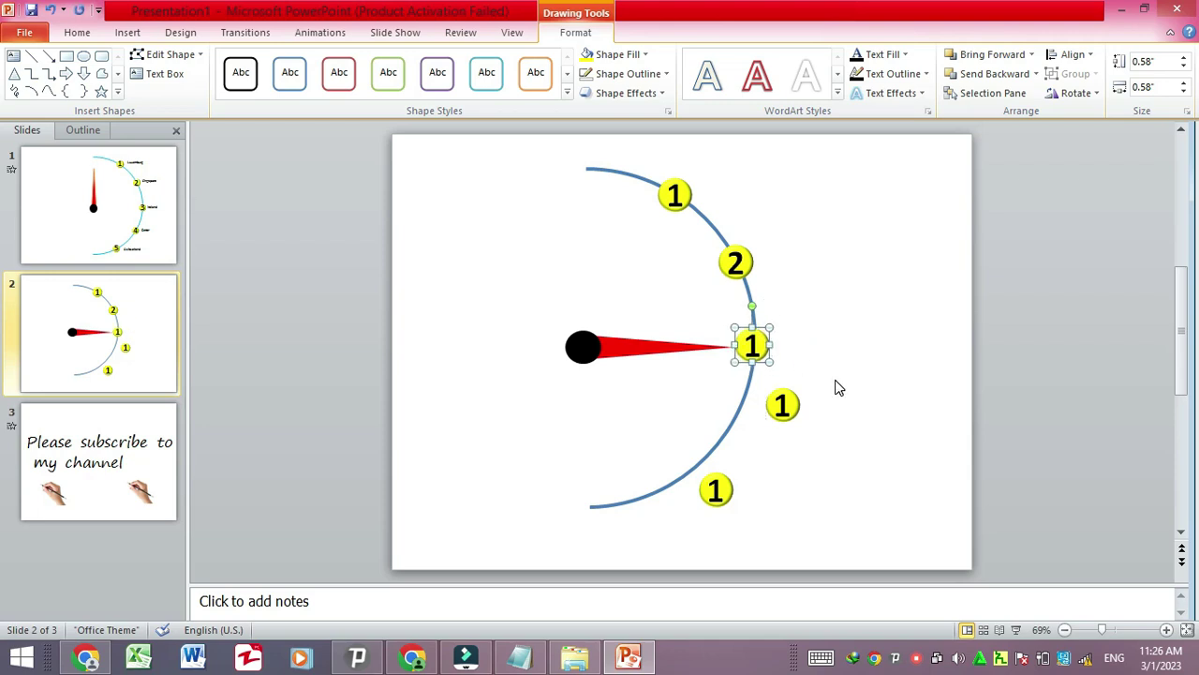
click(840, 384)
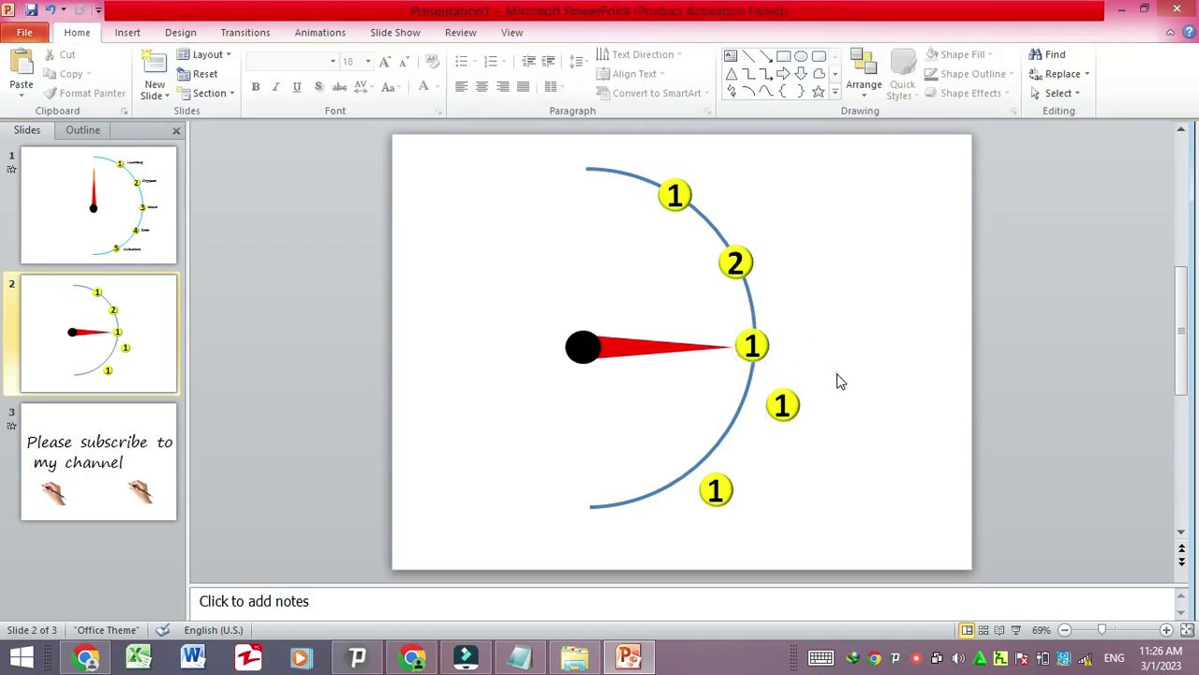
double_click(755, 348)
key(BackSpace)
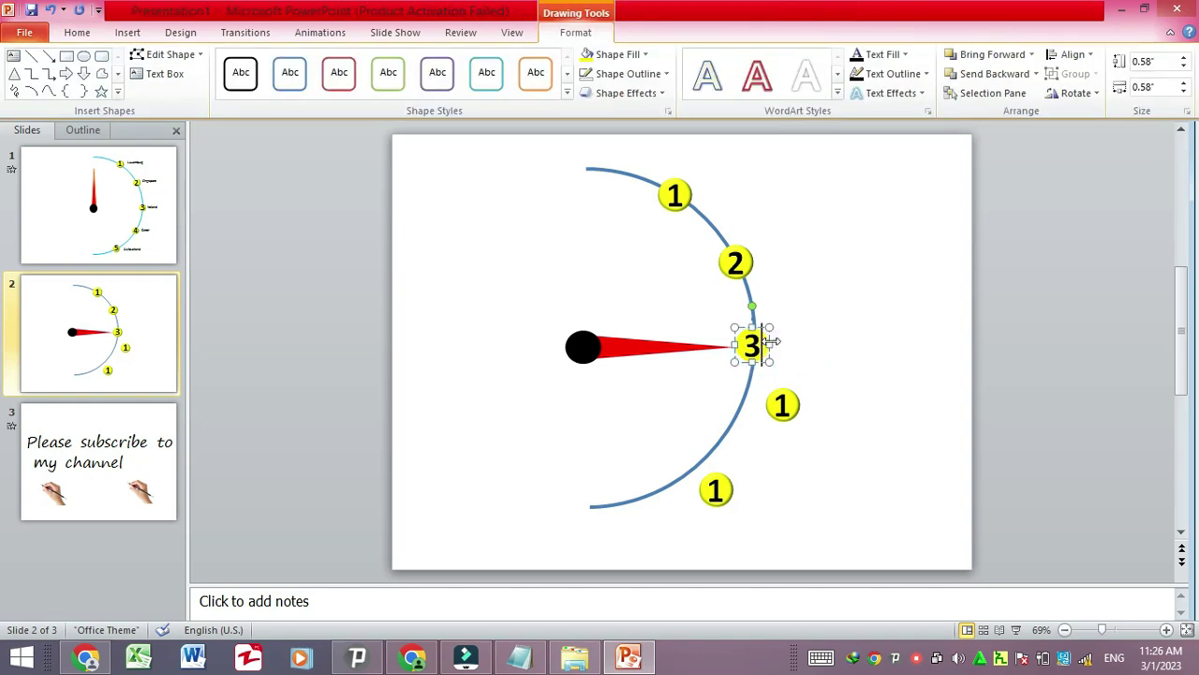
click(836, 341)
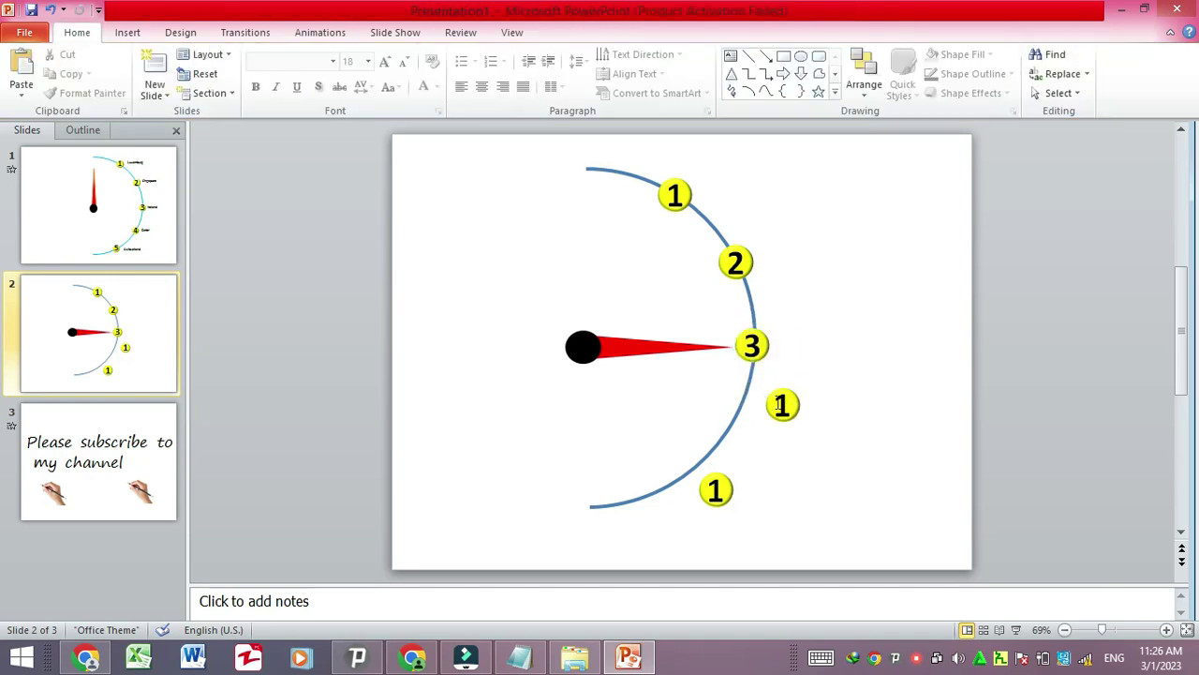
Step: Change the needle's rotation from 90° to 120° in More Rotation Options
click(678, 350)
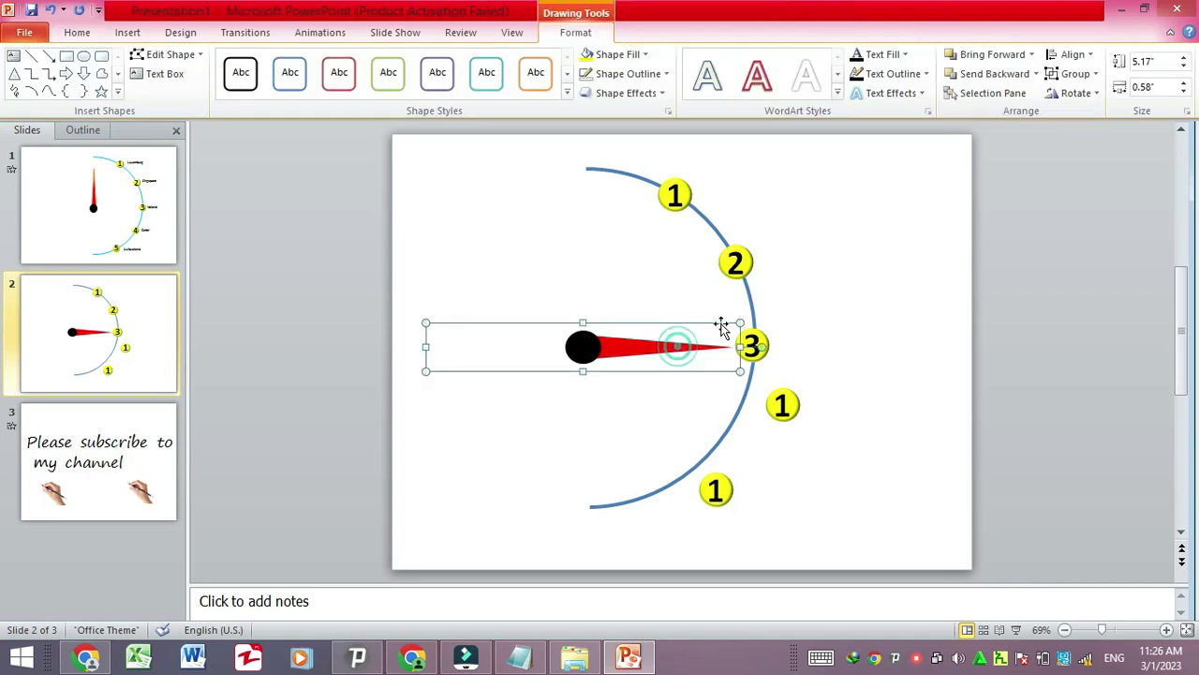
click(1075, 95)
click(1105, 201)
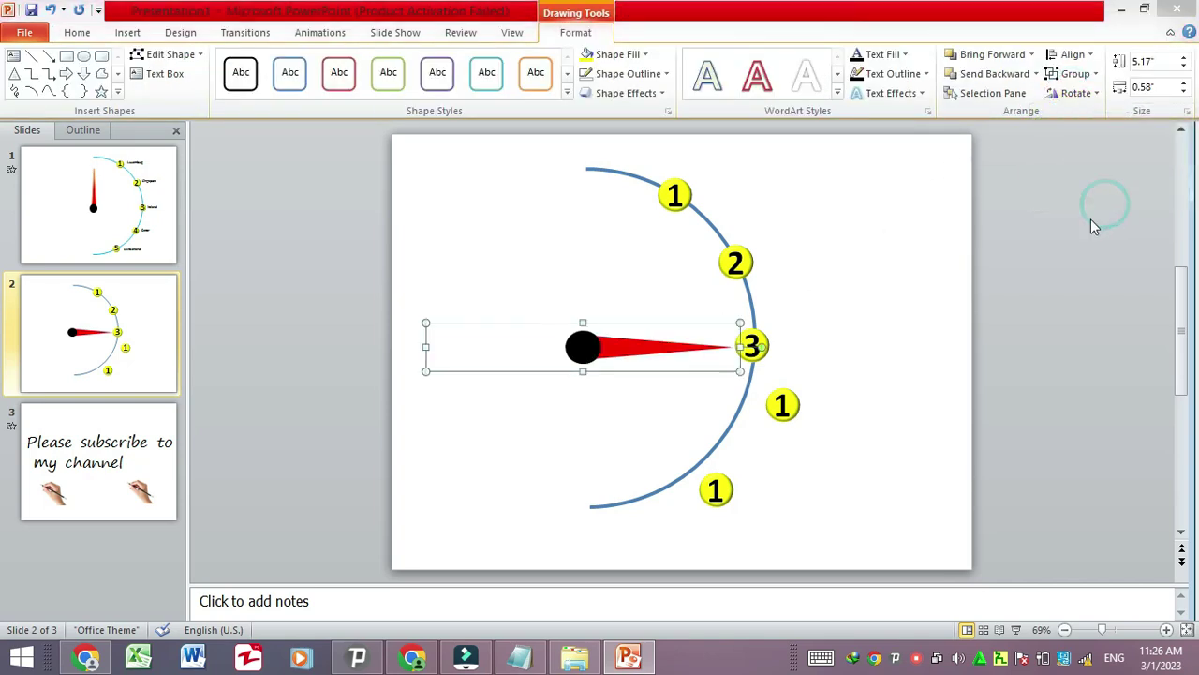
drag(584, 217, 567, 218)
text(120)
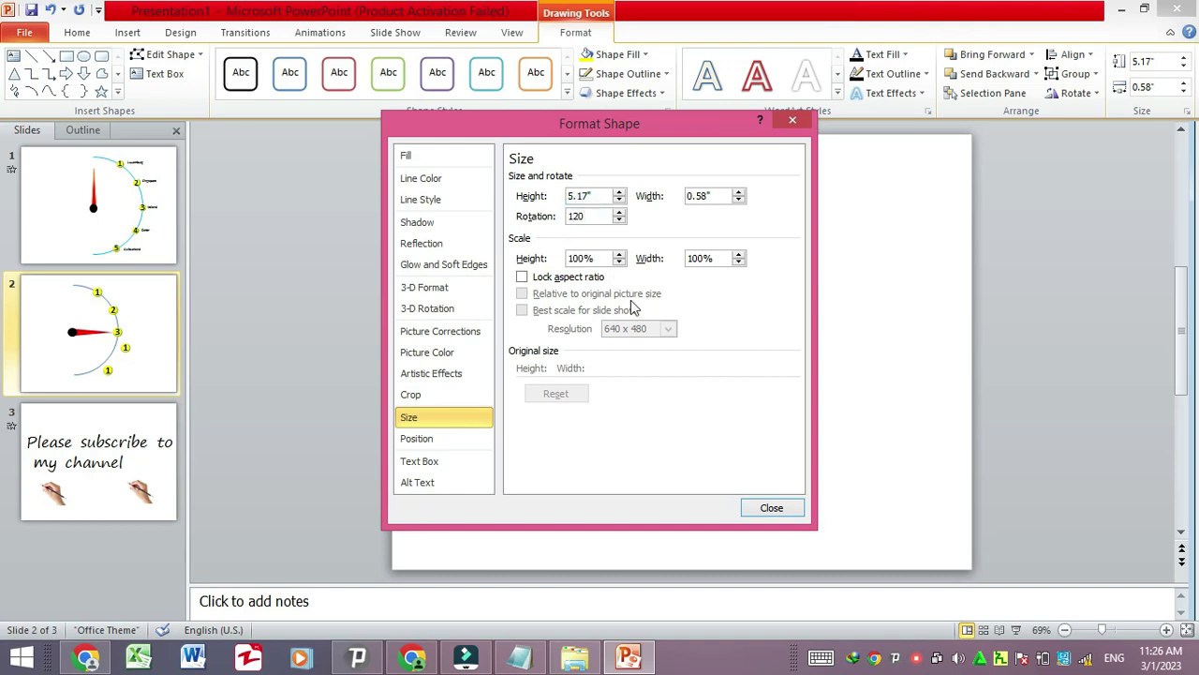
click(770, 506)
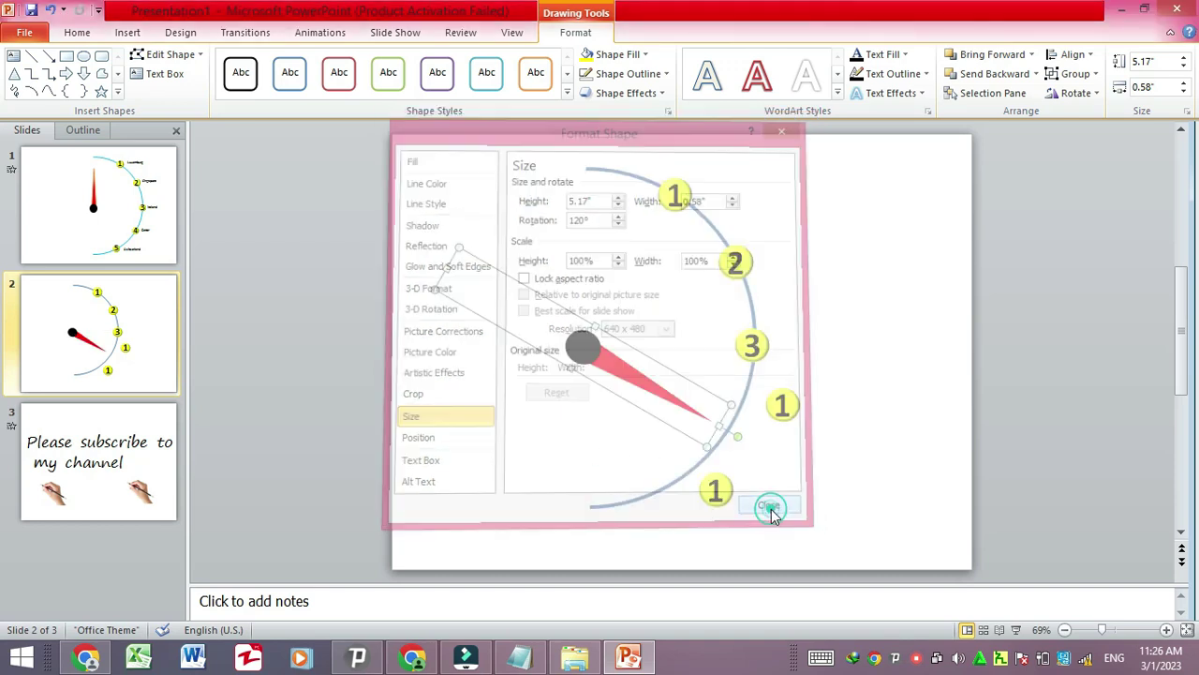
Step: Drag the spare badge right of the arc to the needle tip as marker 4
click(792, 405)
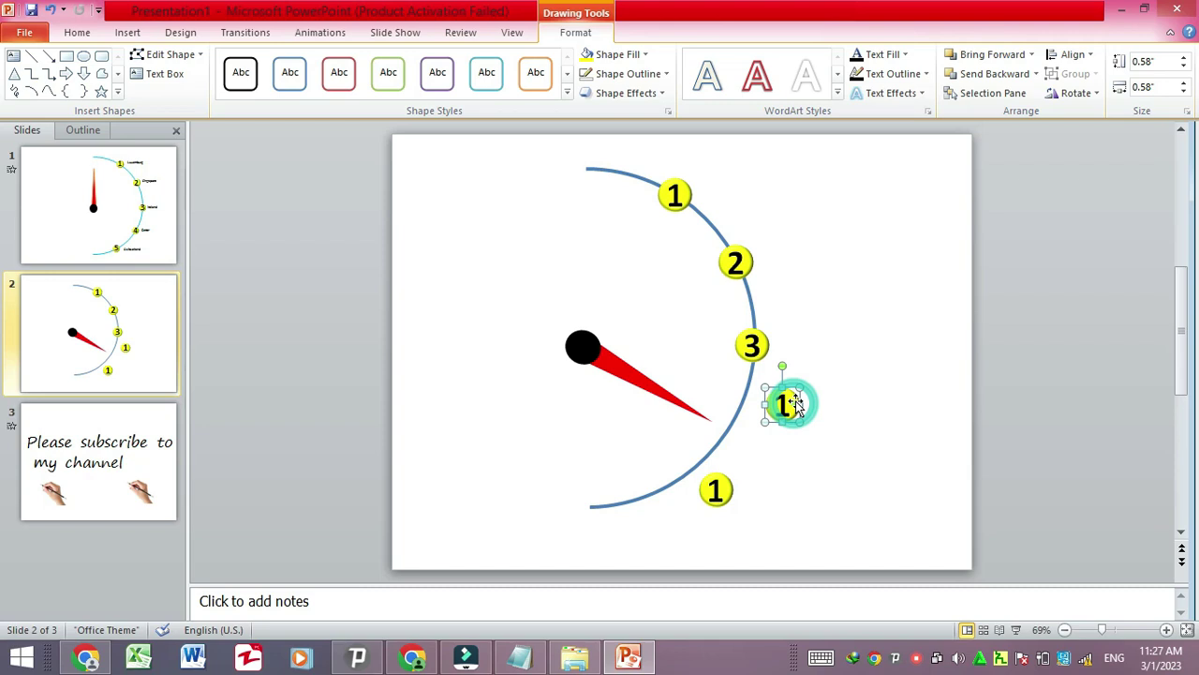
drag(795, 403, 729, 432)
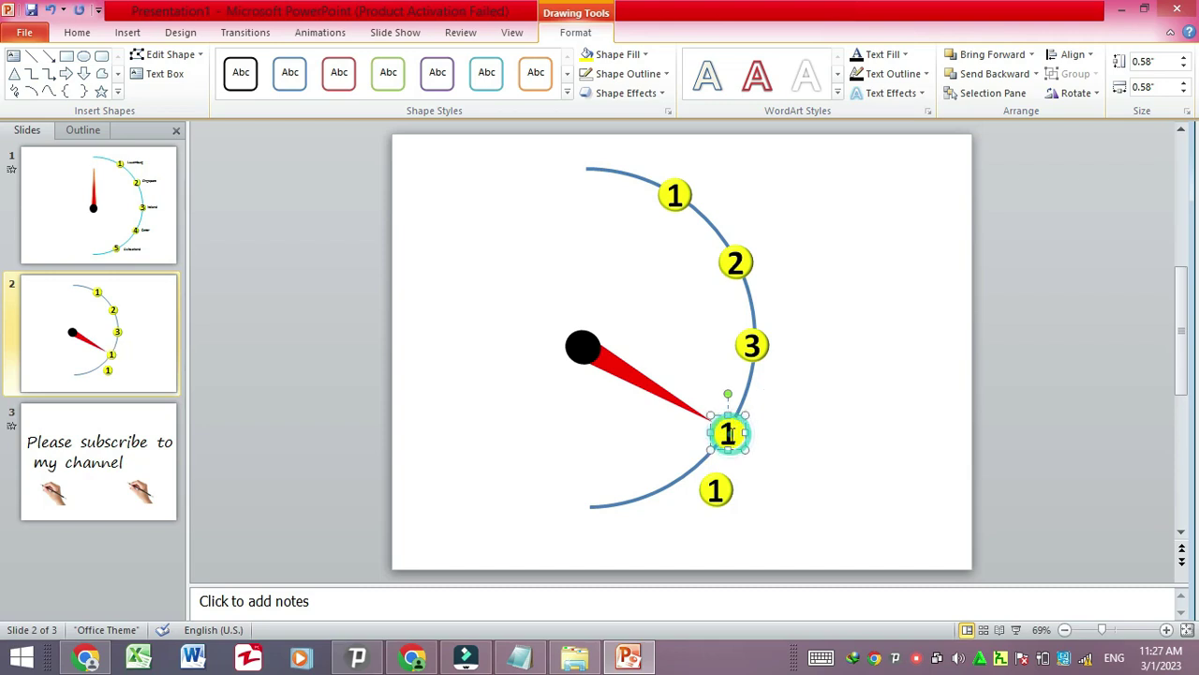
click(808, 435)
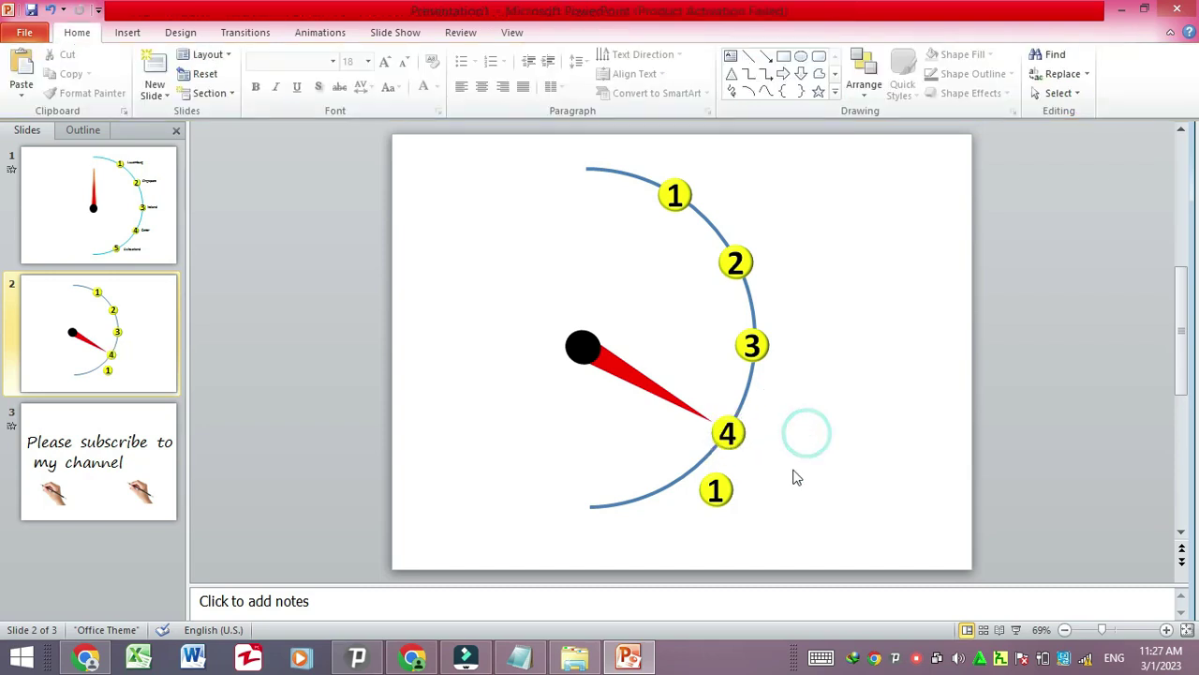
Step: Change the needle's rotation from 120° to 150° so it points down-left
click(656, 398)
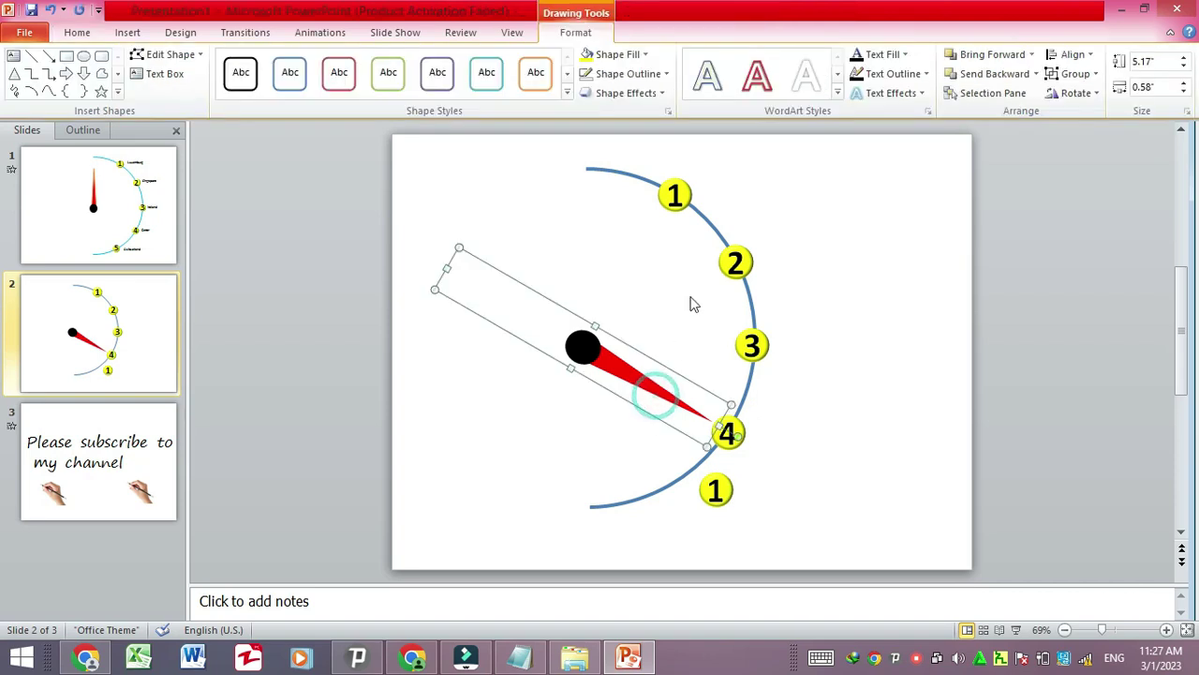
click(1069, 93)
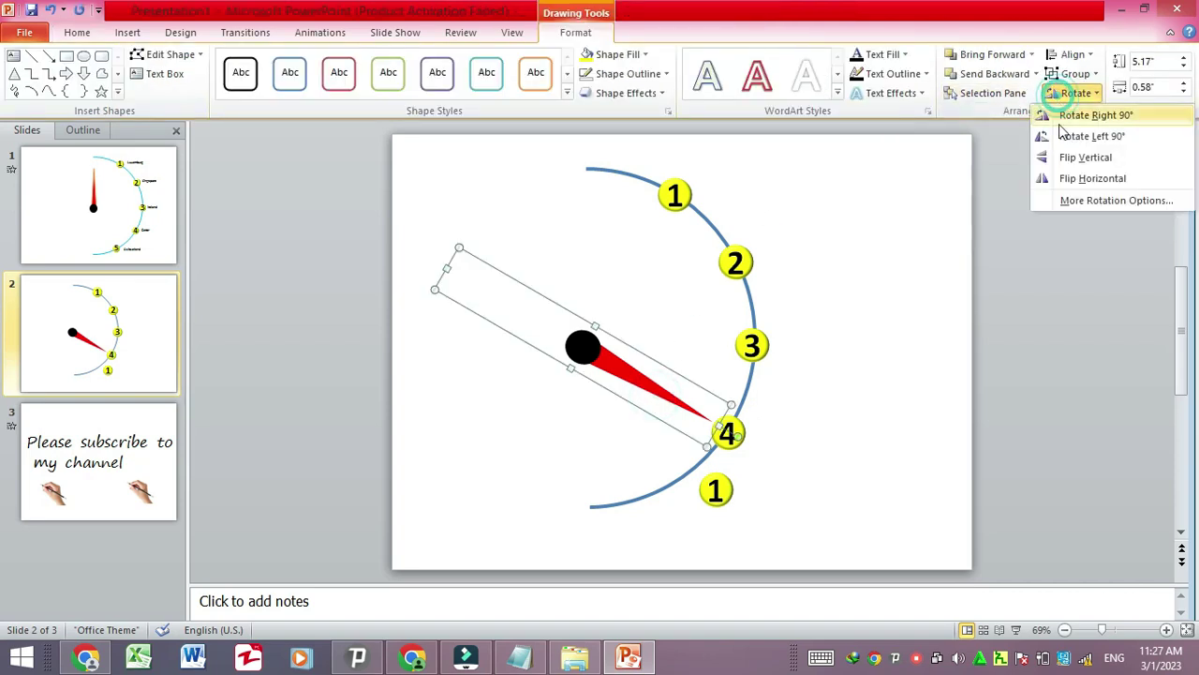
click(1090, 200)
double_click(596, 216)
text(150)
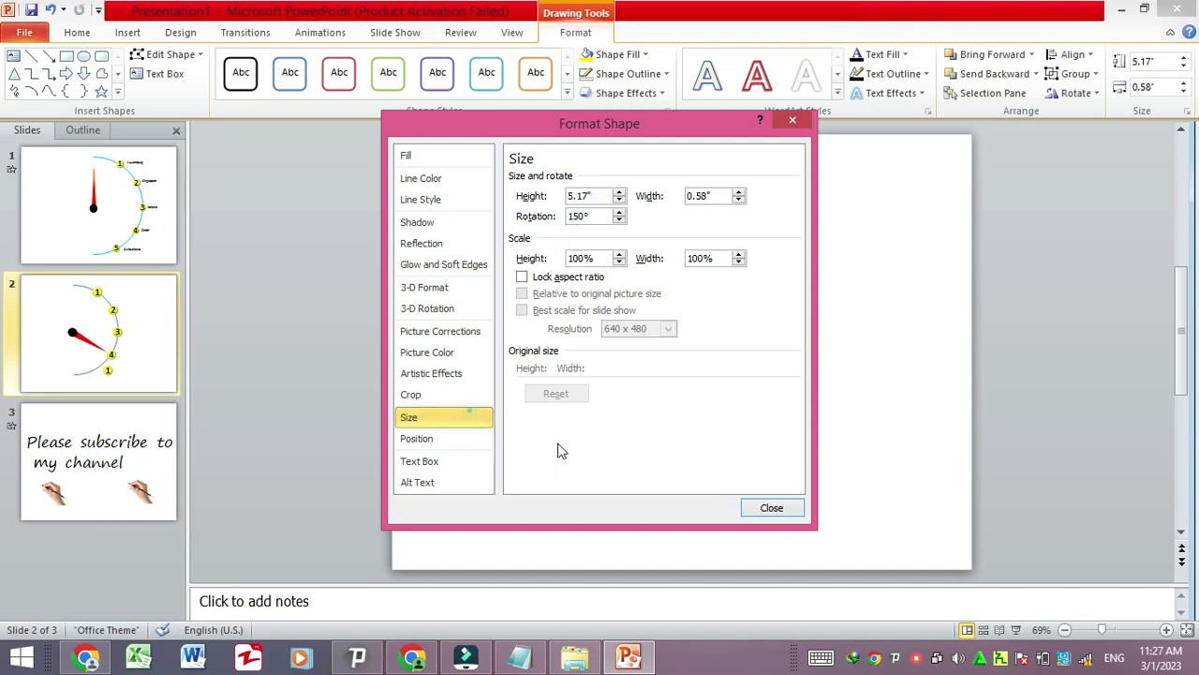
click(771, 507)
click(812, 472)
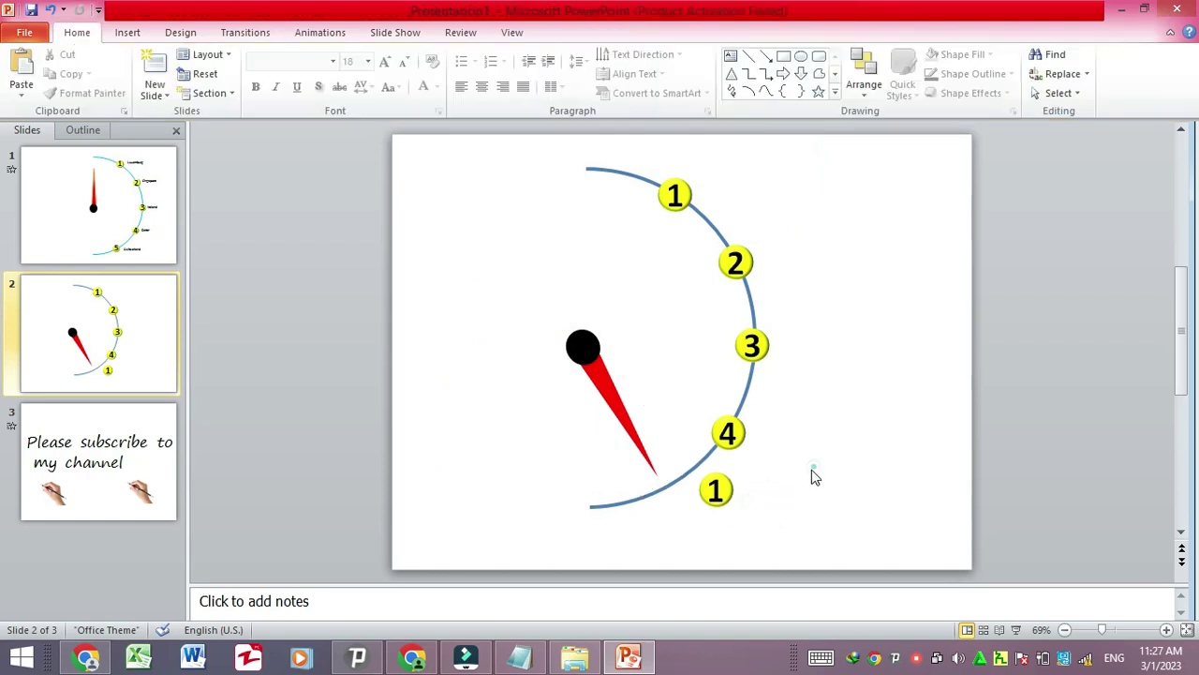
Step: Move the lowest '1' badge onto the arc at the needle tip, nudging it into line
click(727, 487)
drag(724, 487, 677, 476)
key(Left)
key(Up)
key(Down)
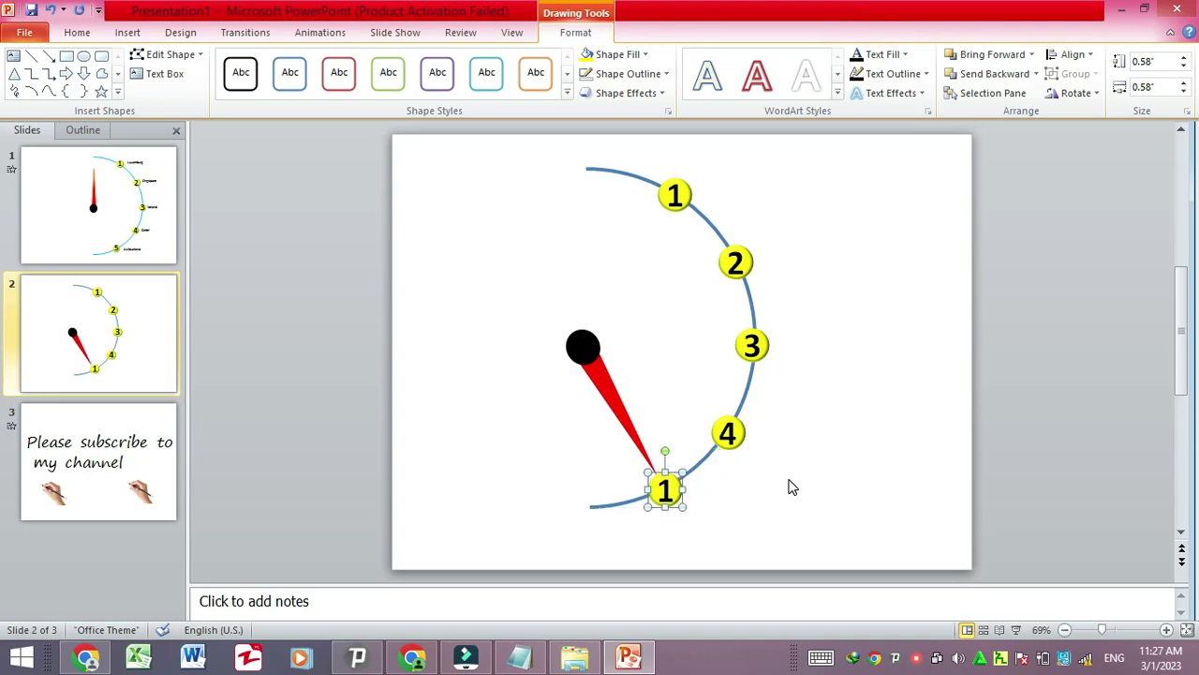
click(814, 435)
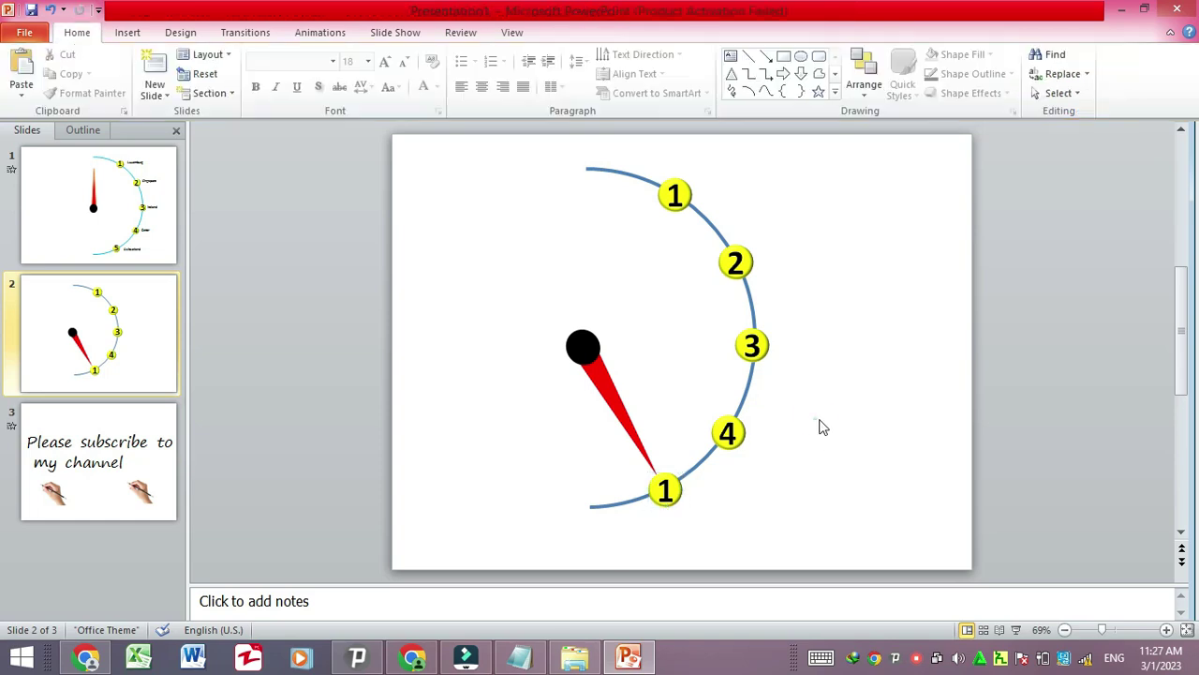
click(740, 439)
click(822, 442)
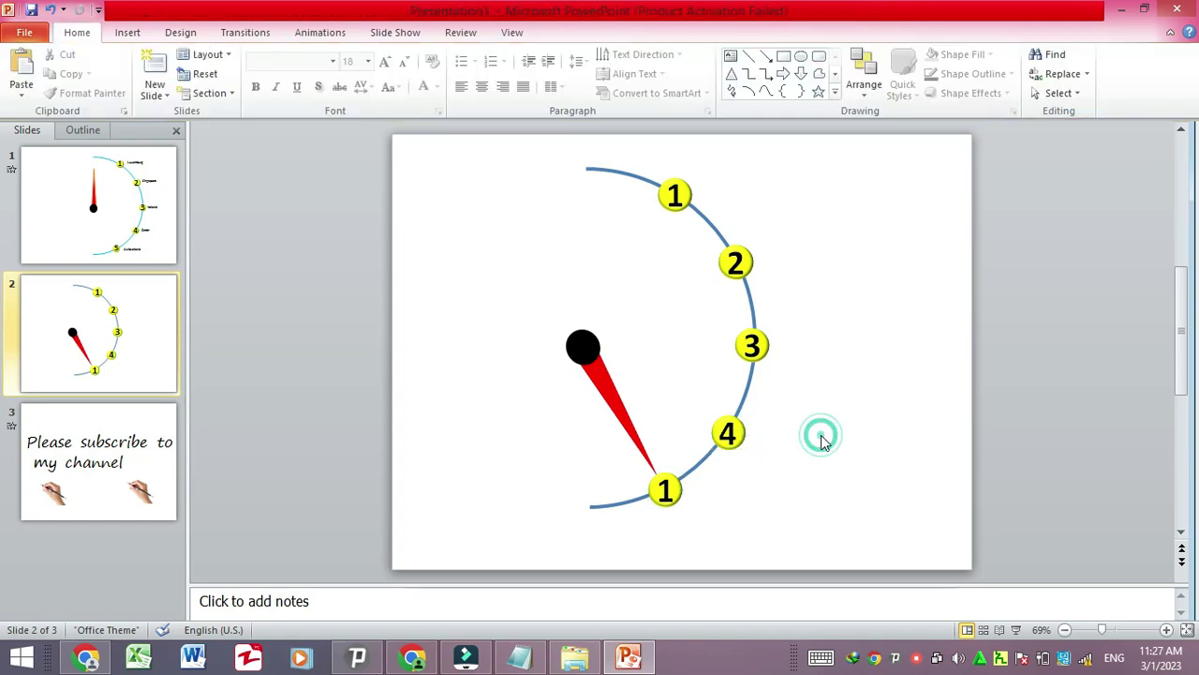
Step: Set the red needle's rotation from 150° back to 0° so it points straight up
click(756, 344)
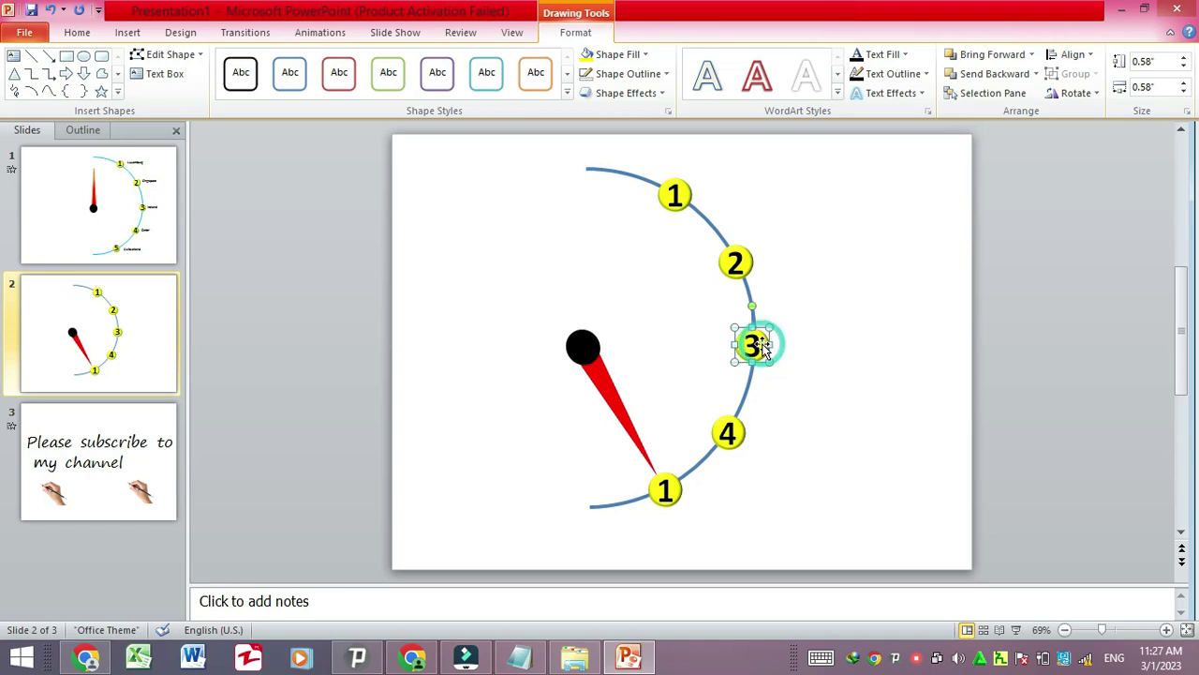
click(813, 351)
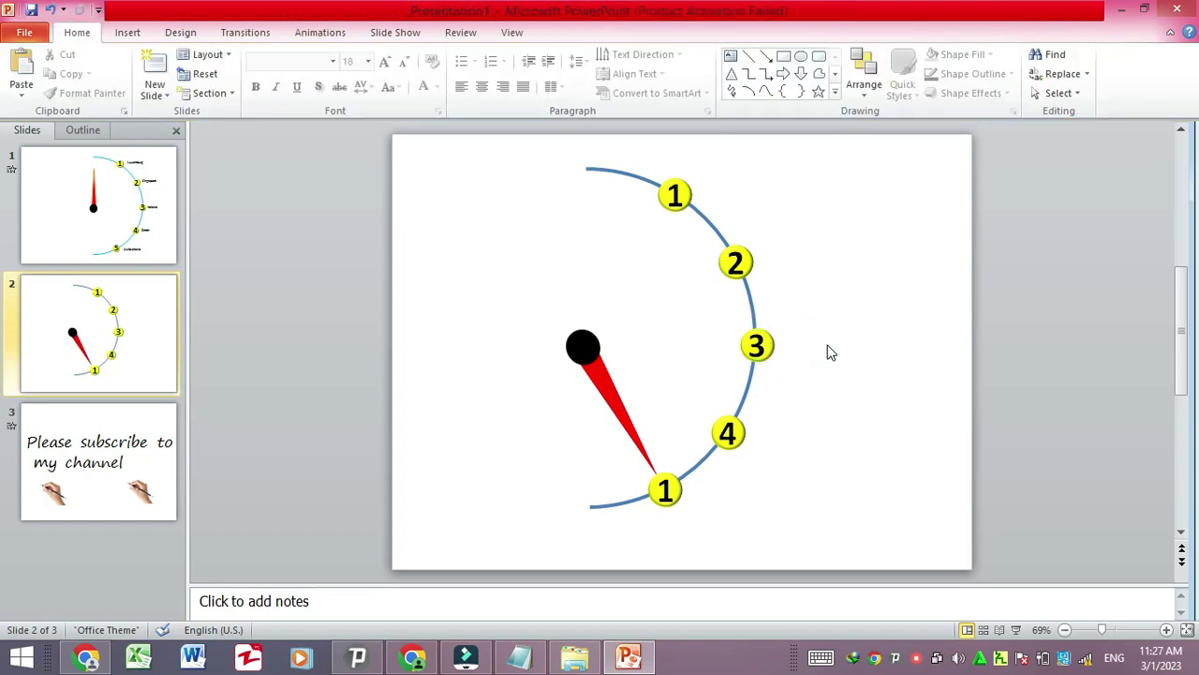
click(639, 442)
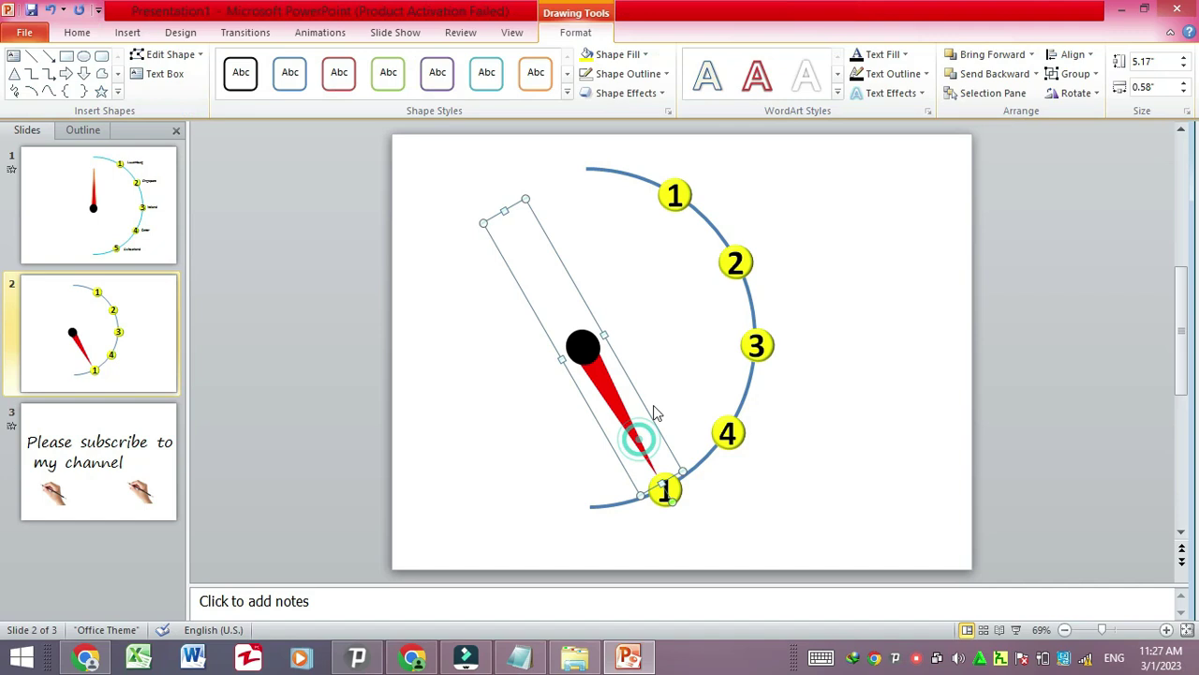
click(1074, 93)
click(1105, 203)
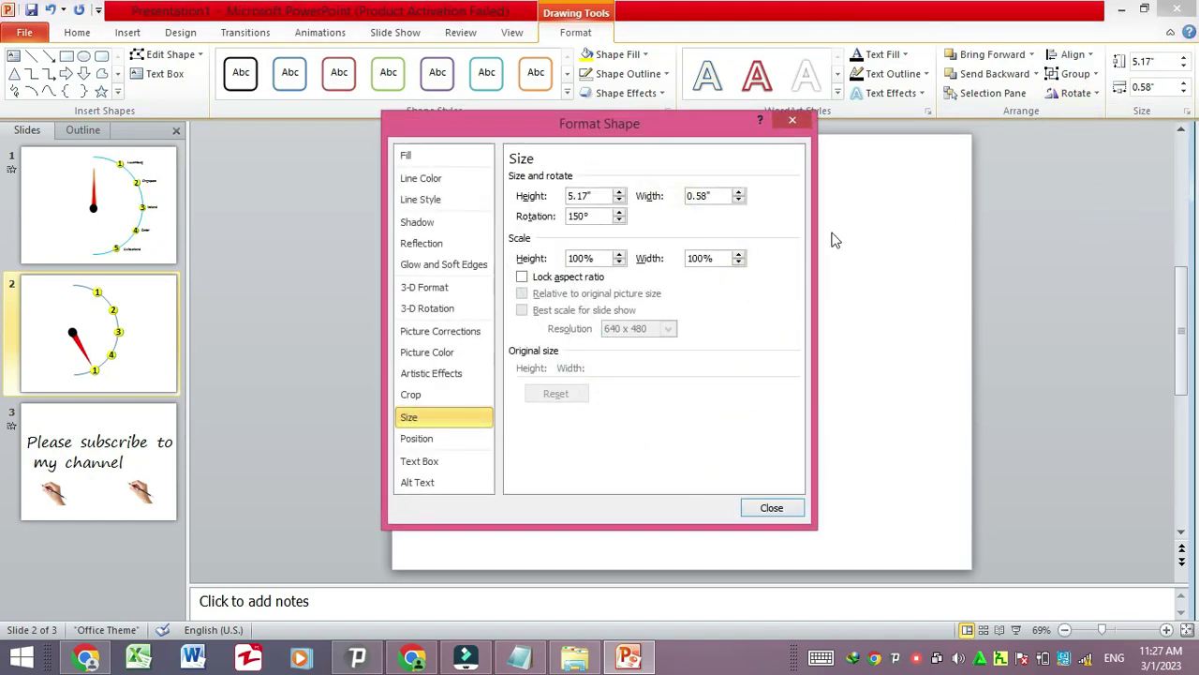
double_click(578, 217)
text(0)
click(772, 507)
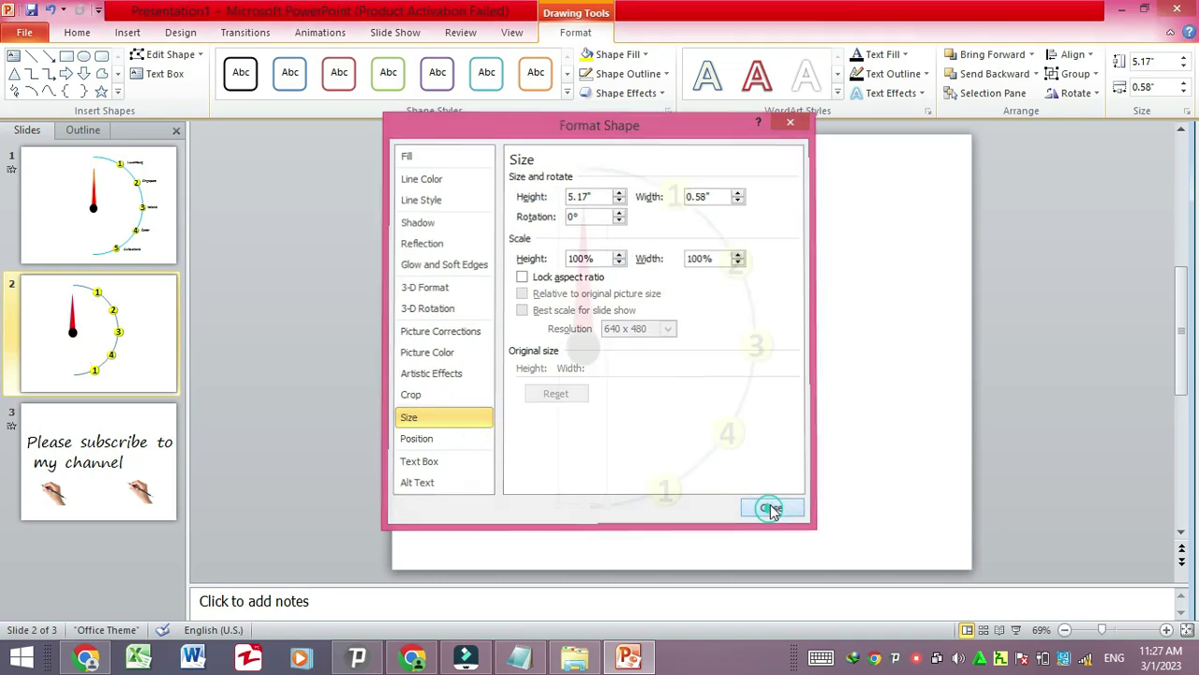
click(665, 311)
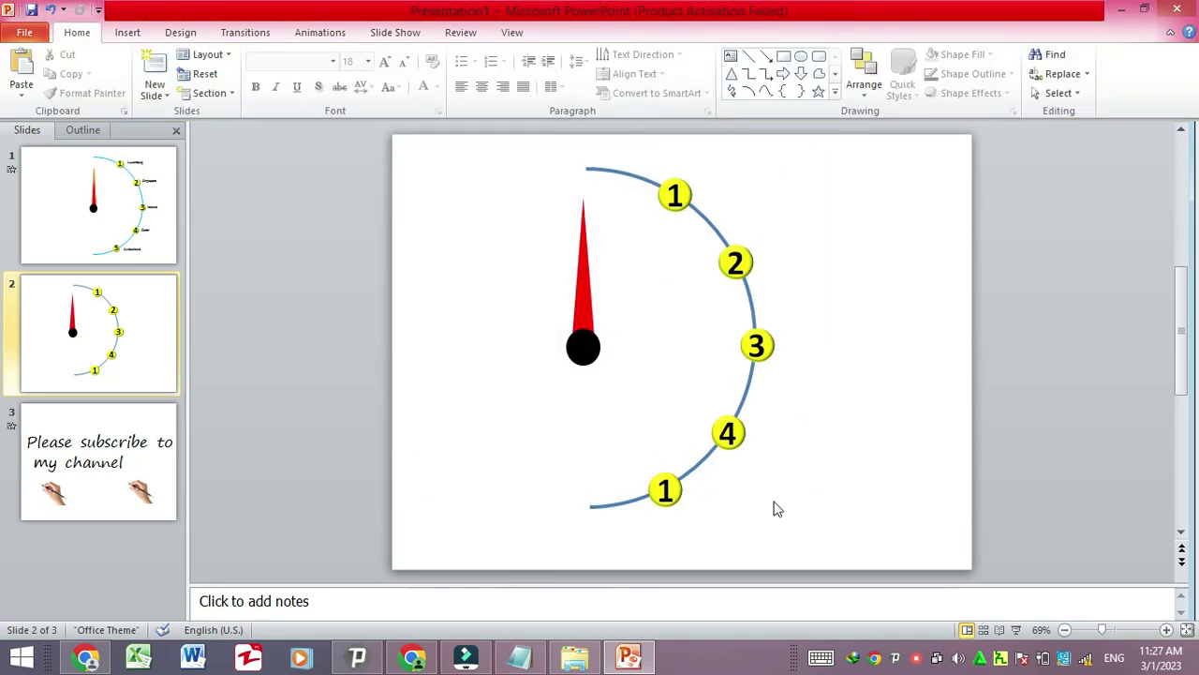
click(589, 290)
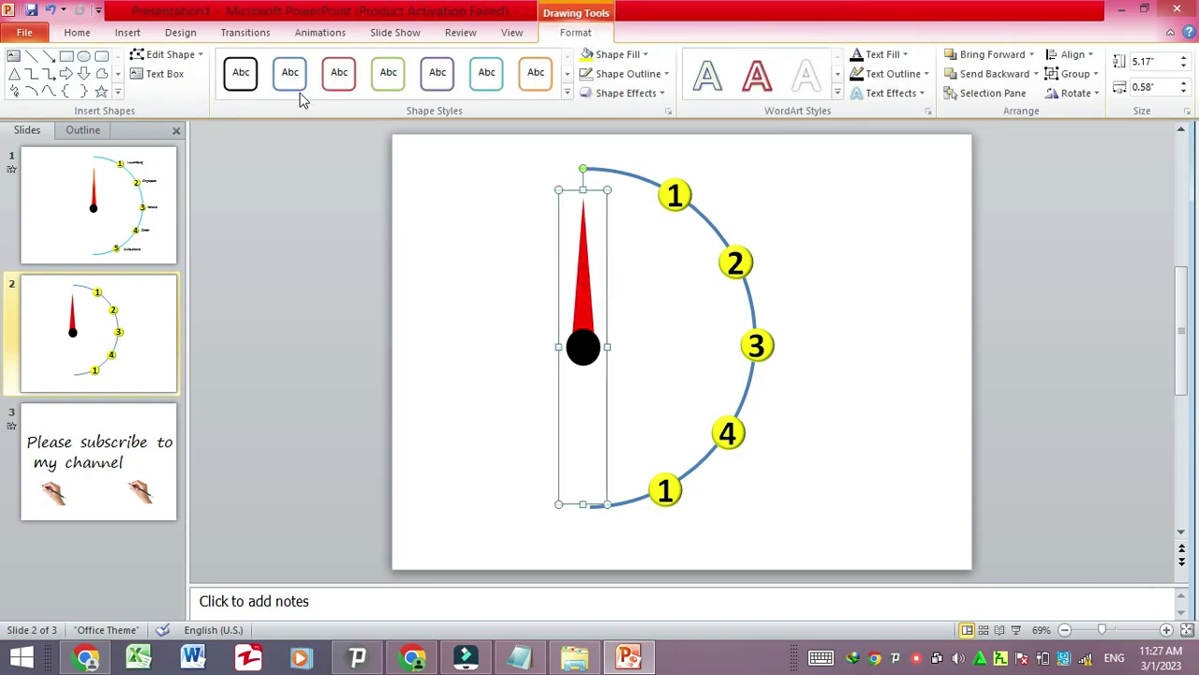
Step: Give the needle a Wipe entrance plus a Spin emphasis and show the Animation Pane
click(313, 35)
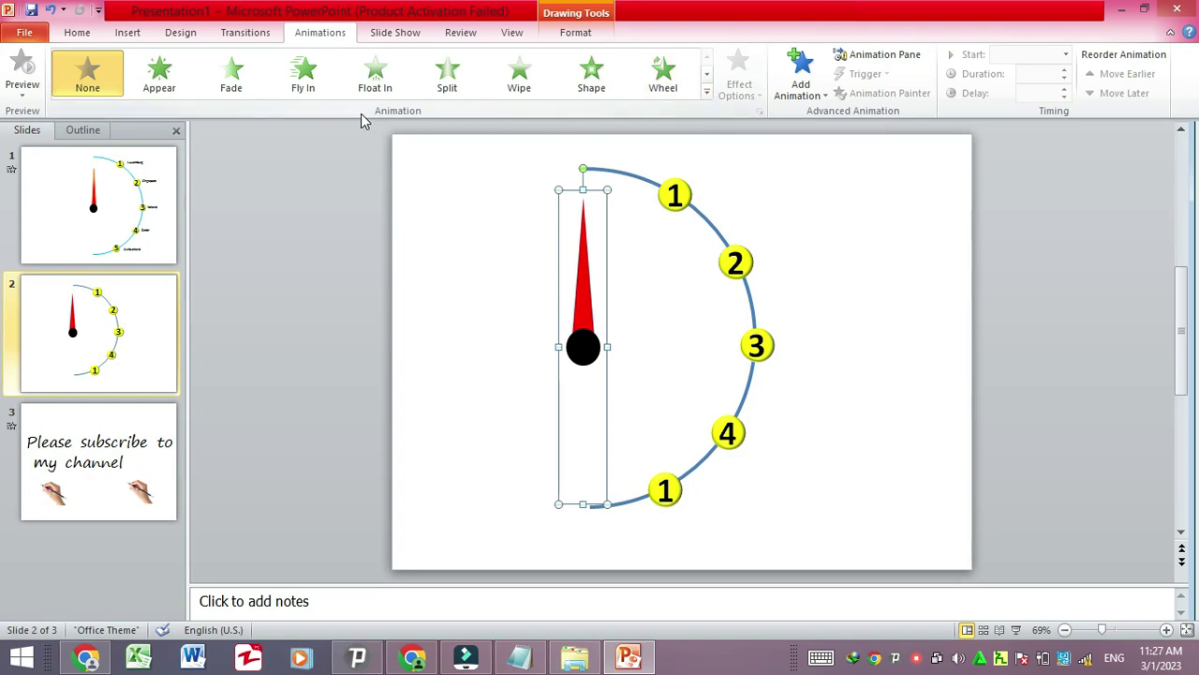
click(707, 92)
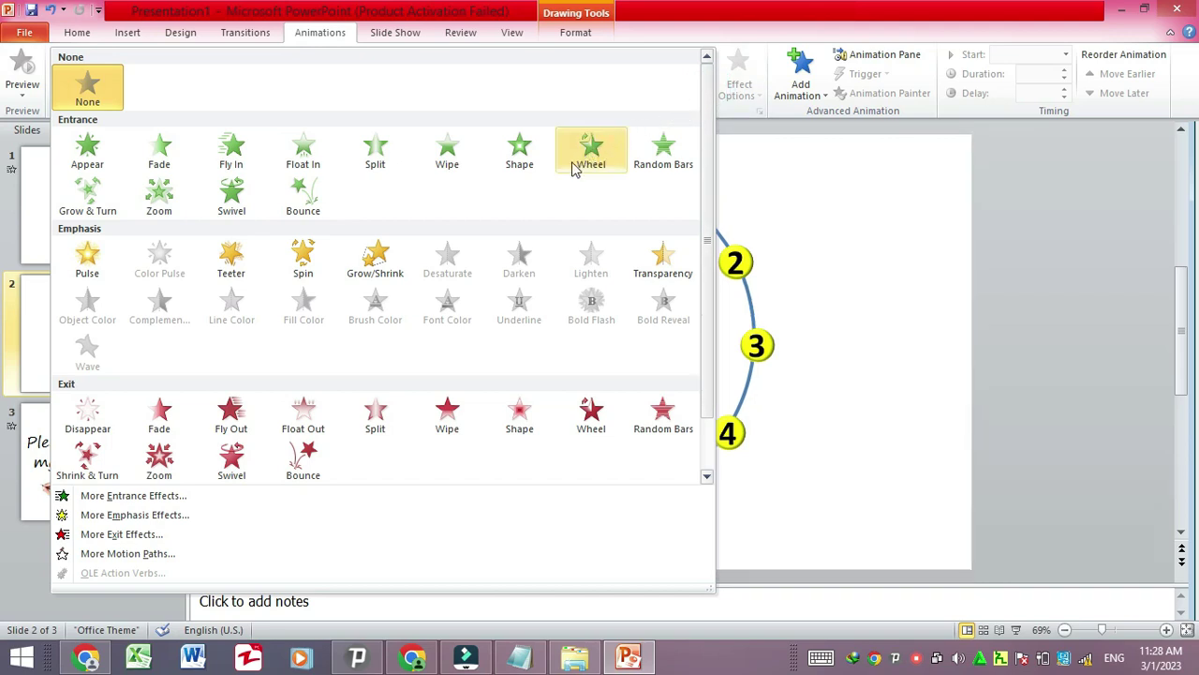
click(450, 156)
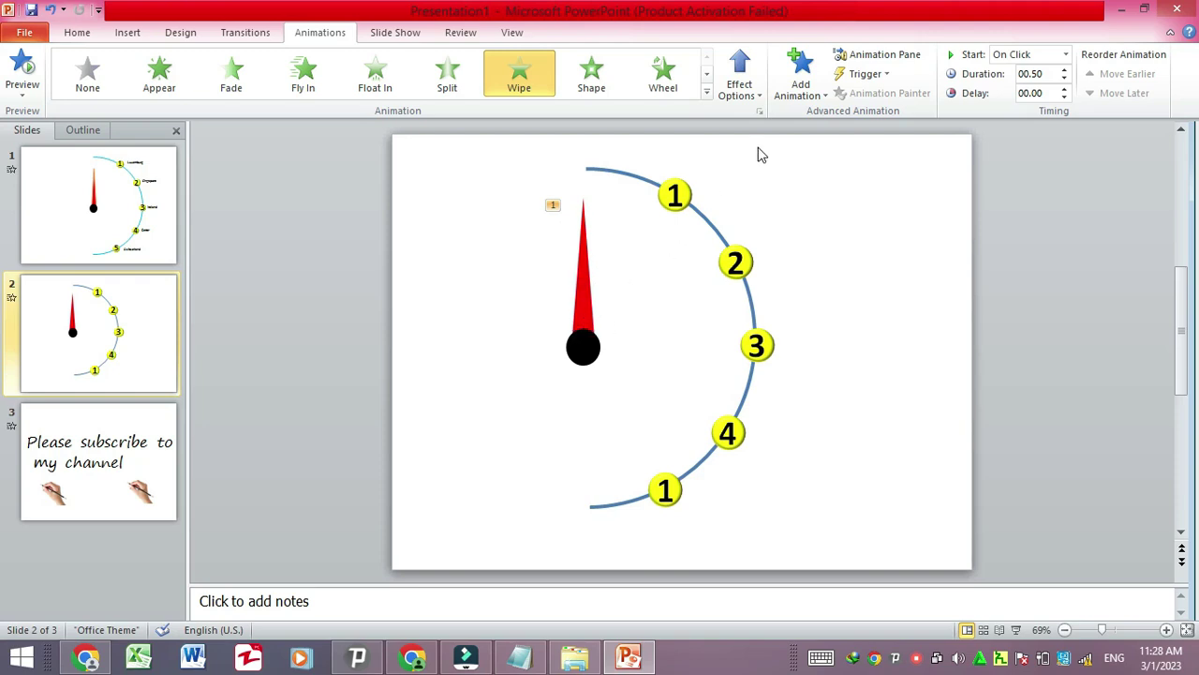
click(803, 89)
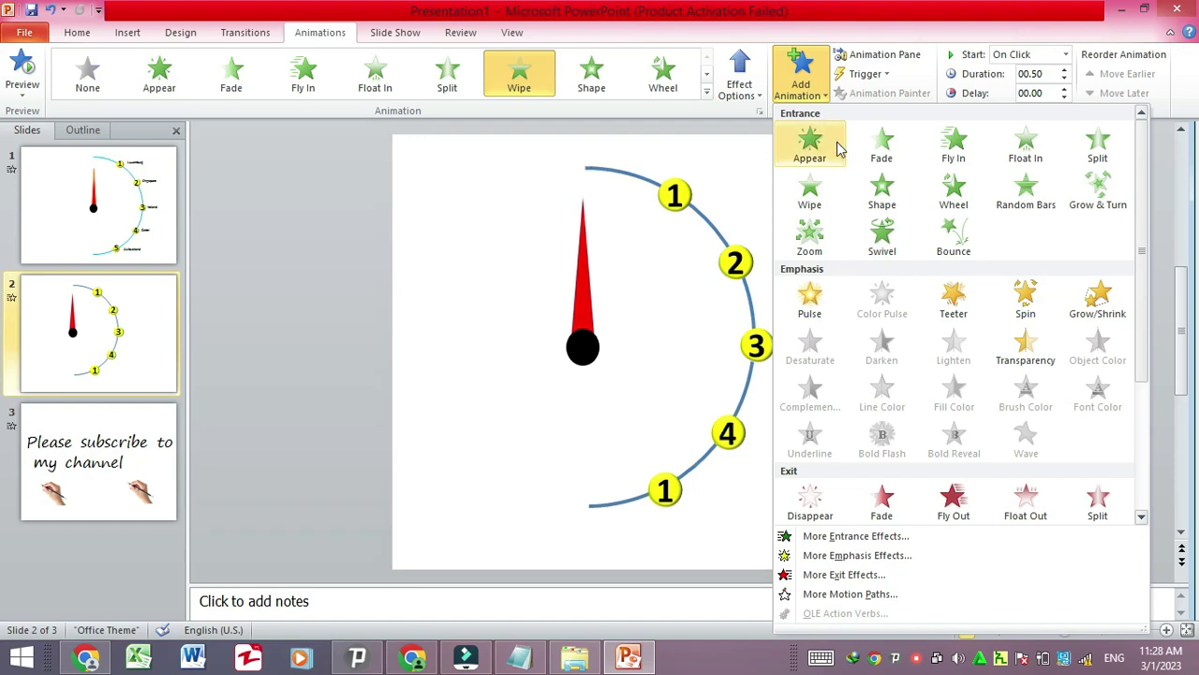
click(1022, 309)
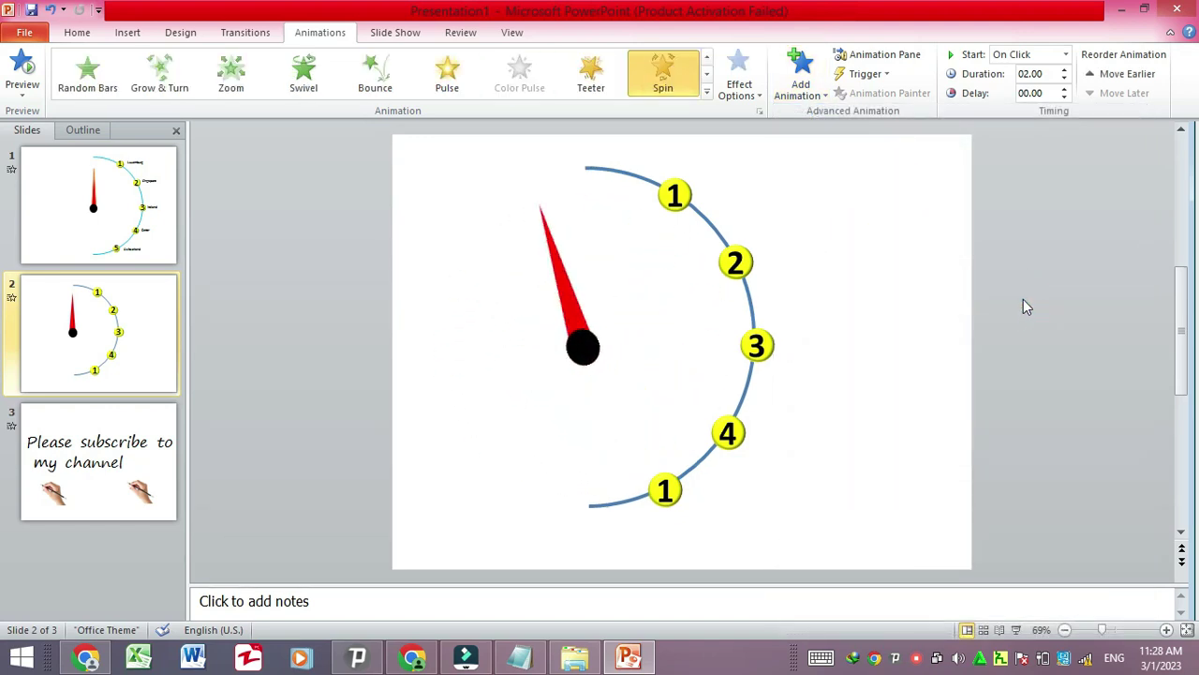
click(891, 54)
Step: In the Spin effect options, set the needle's amount to a custom 30° clockwise
click(1179, 216)
click(1094, 297)
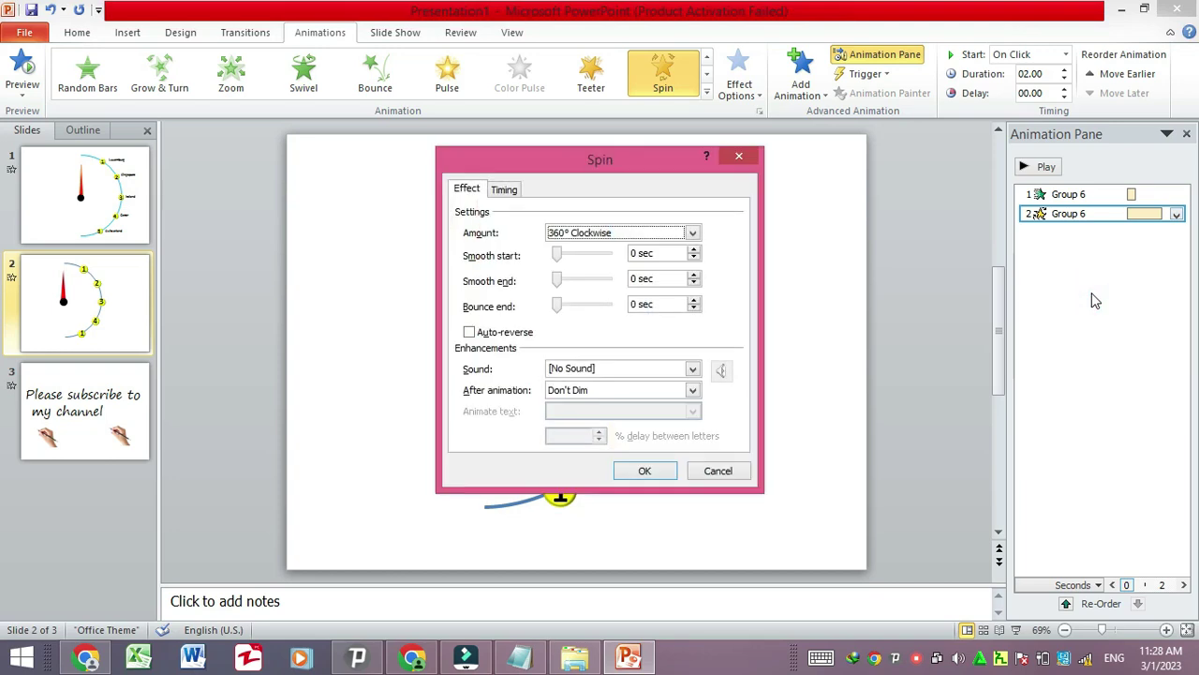
click(693, 234)
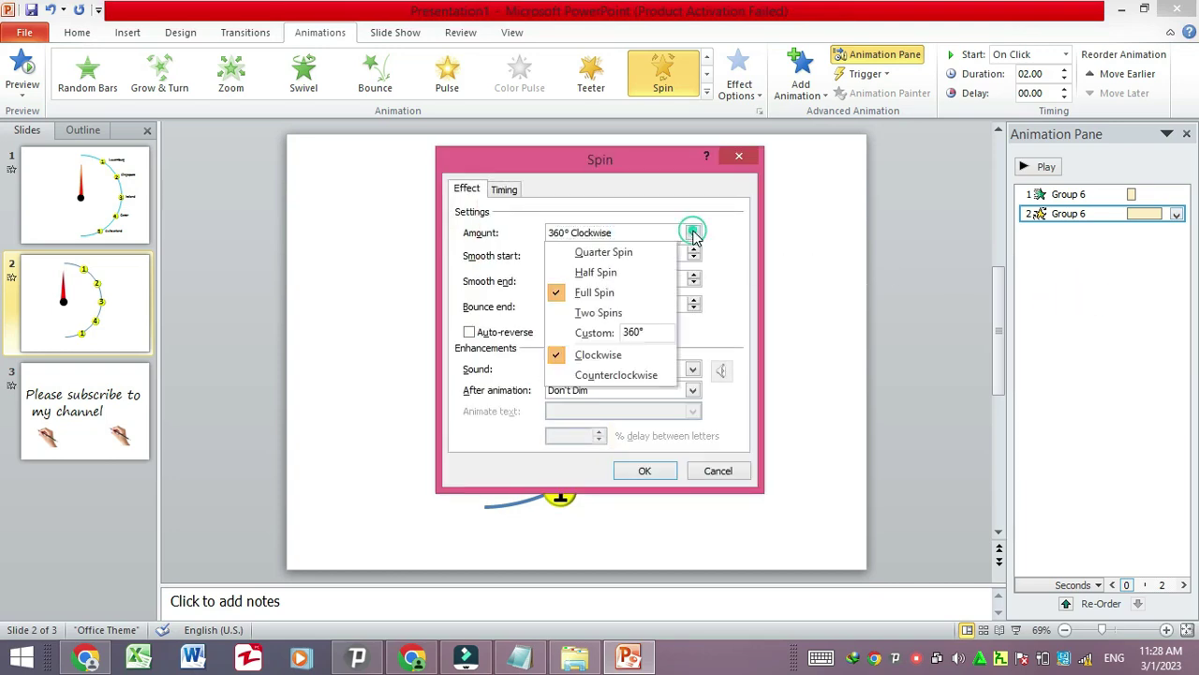
click(634, 332)
text(30)
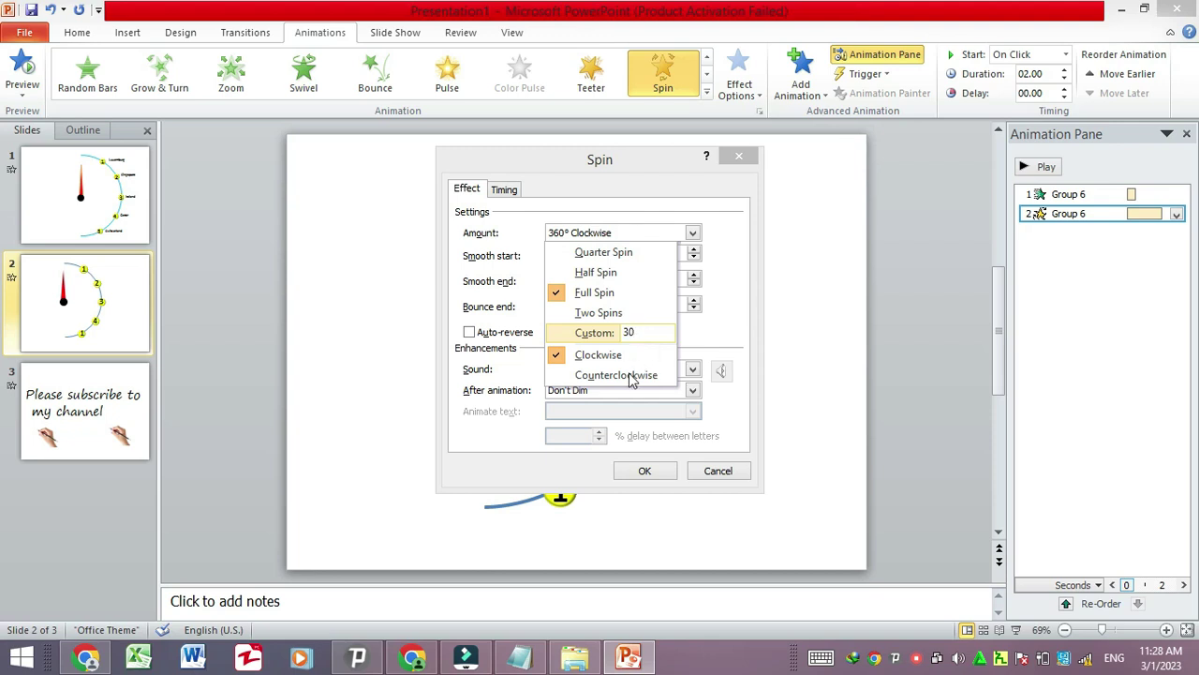
key(Return)
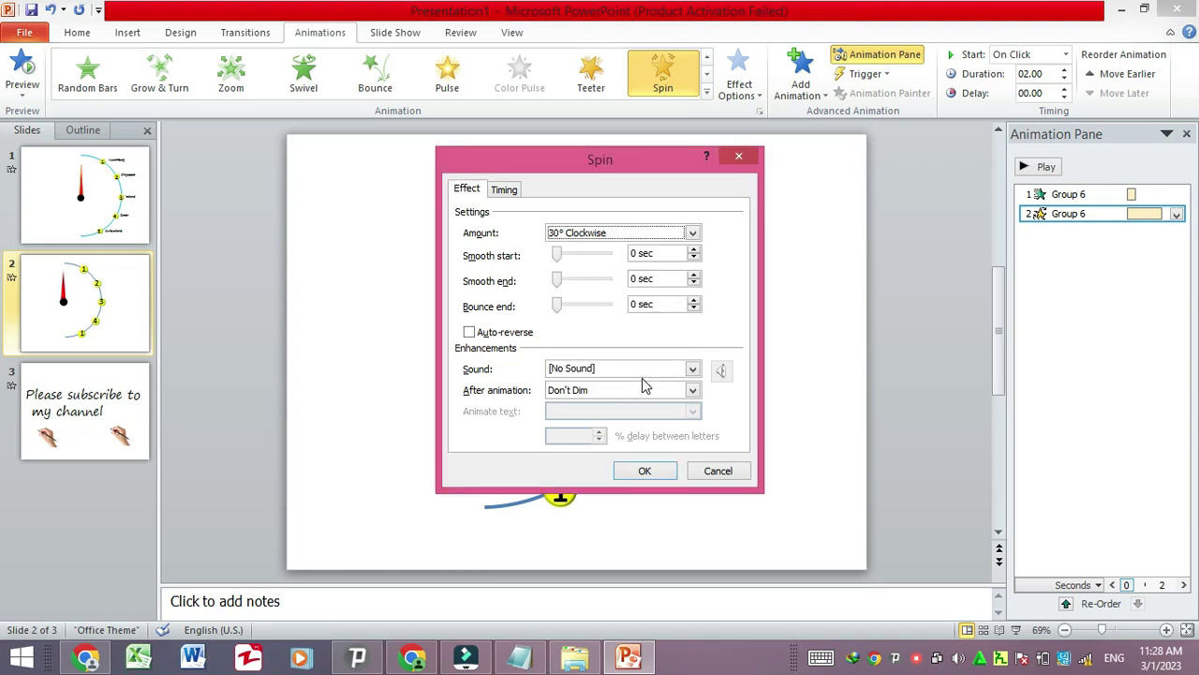
click(646, 472)
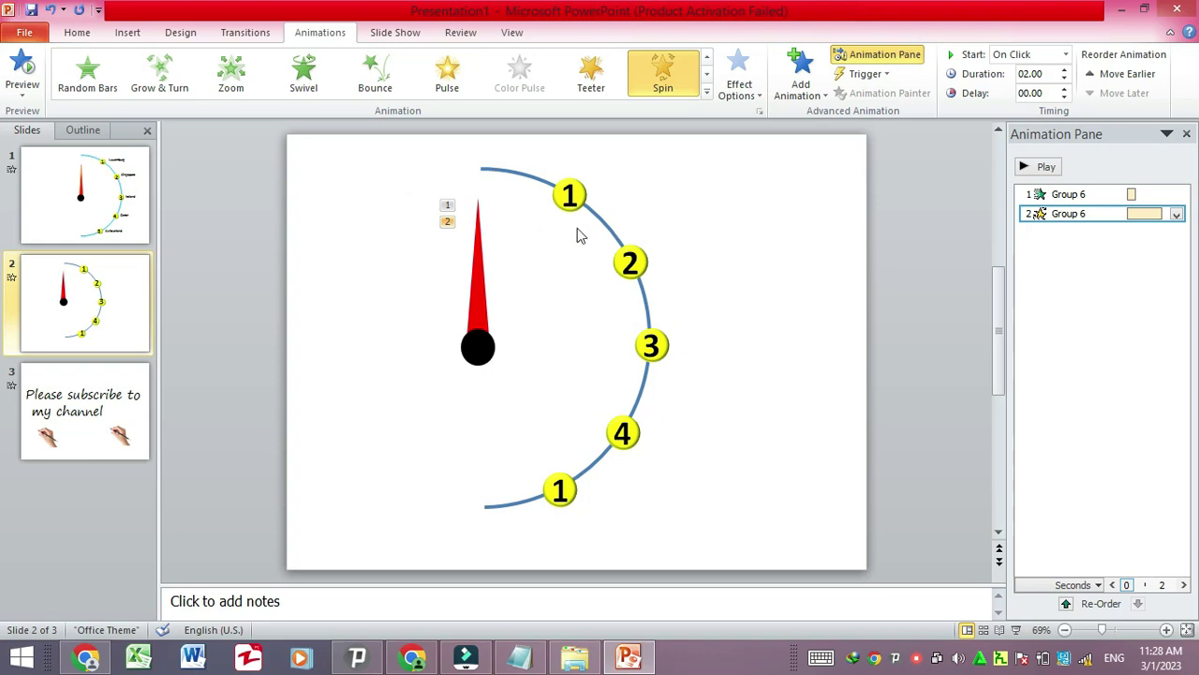
Step: Draw an empty text box just right of the top marker 1
click(127, 32)
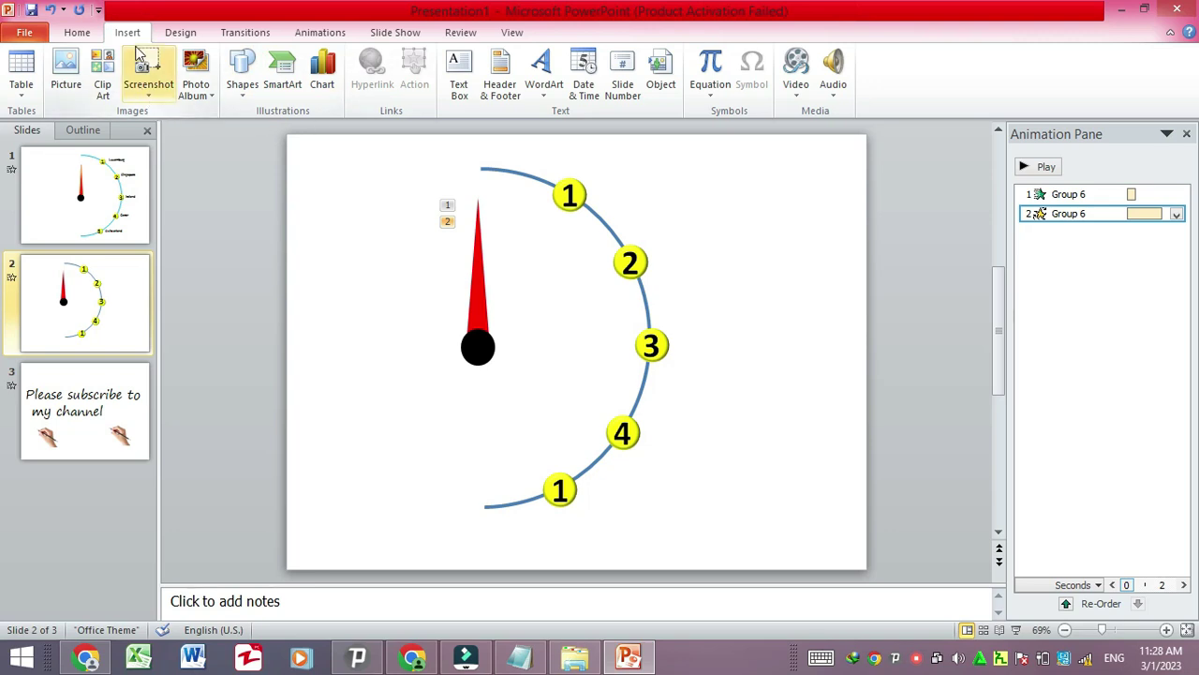
click(459, 83)
drag(605, 178, 734, 216)
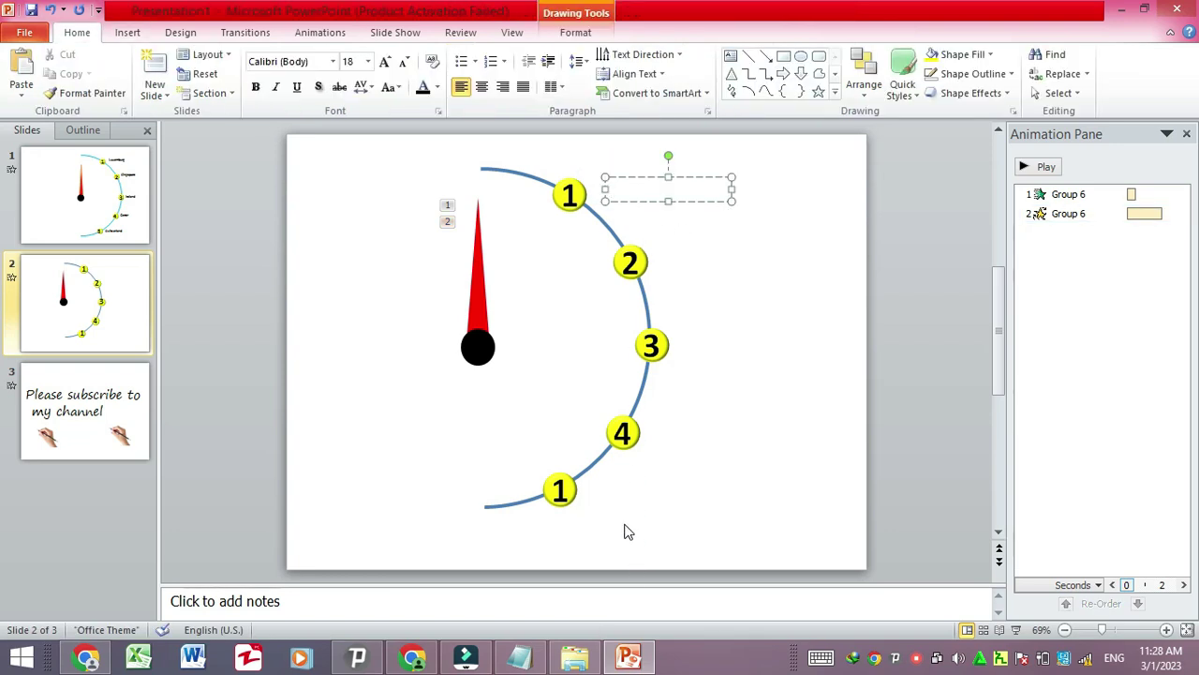
Step: Cut the word Luxemburg from the Notepad country list and return to PowerPoint
click(520, 656)
drag(386, 187, 297, 189)
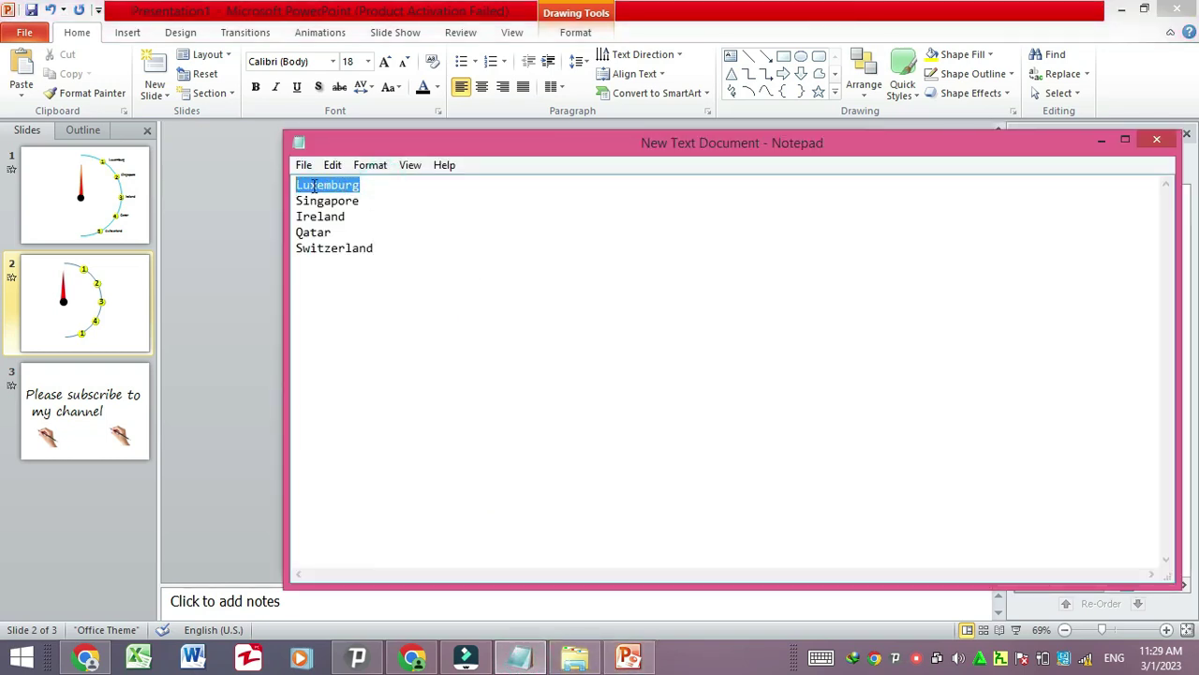
right_click(314, 186)
click(367, 220)
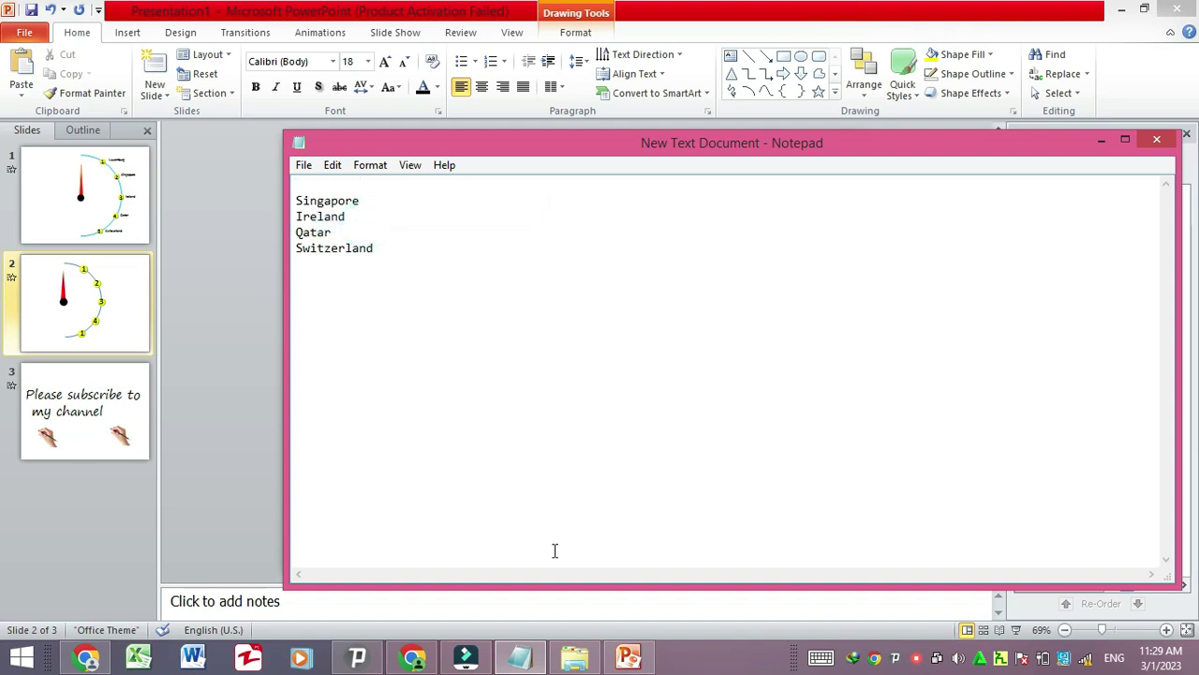
click(630, 661)
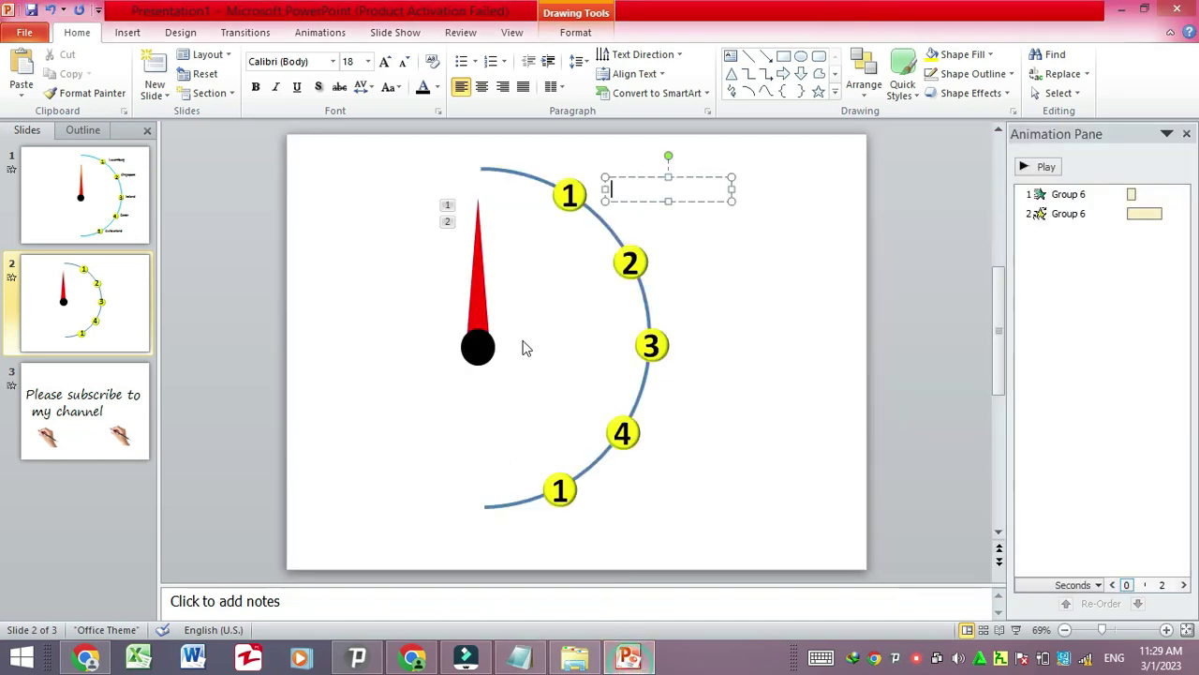
Step: Paste Luxemburg into the text box and make it bold at 24 pt
click(632, 190)
key(ctrl+v)
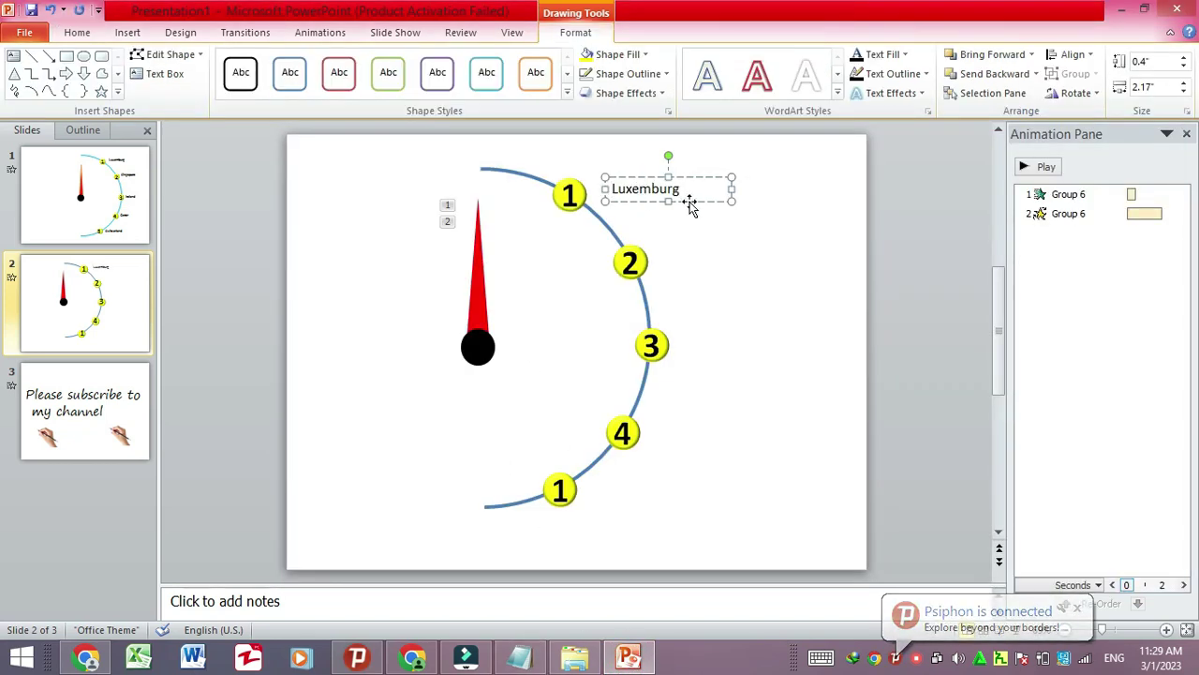
key(ctrl+a)
click(76, 32)
click(384, 62)
click(384, 62)
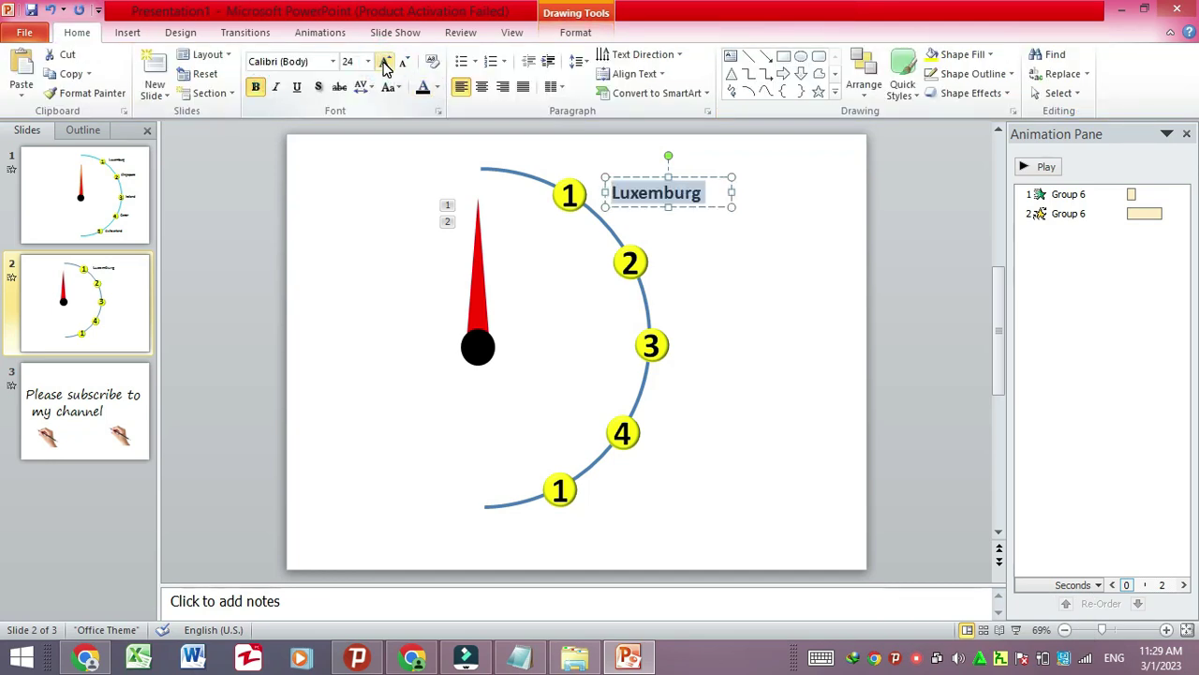
Step: Position the Luxemburg label right beside marker 1 and copy it
click(711, 178)
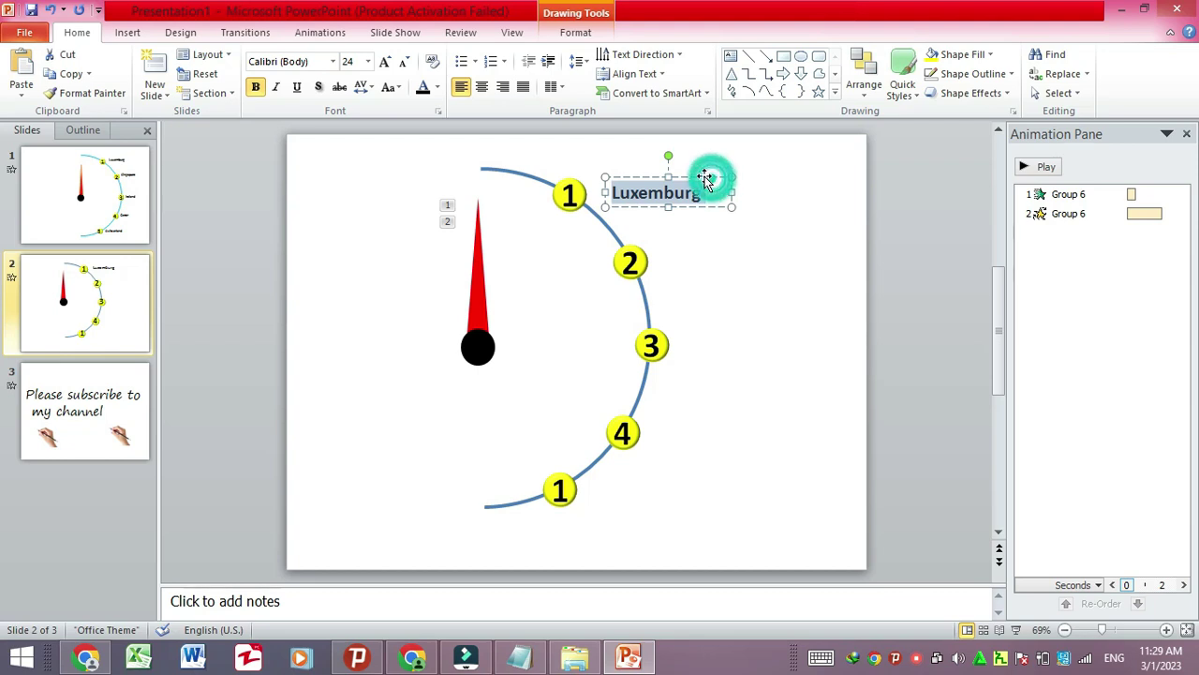
click(690, 178)
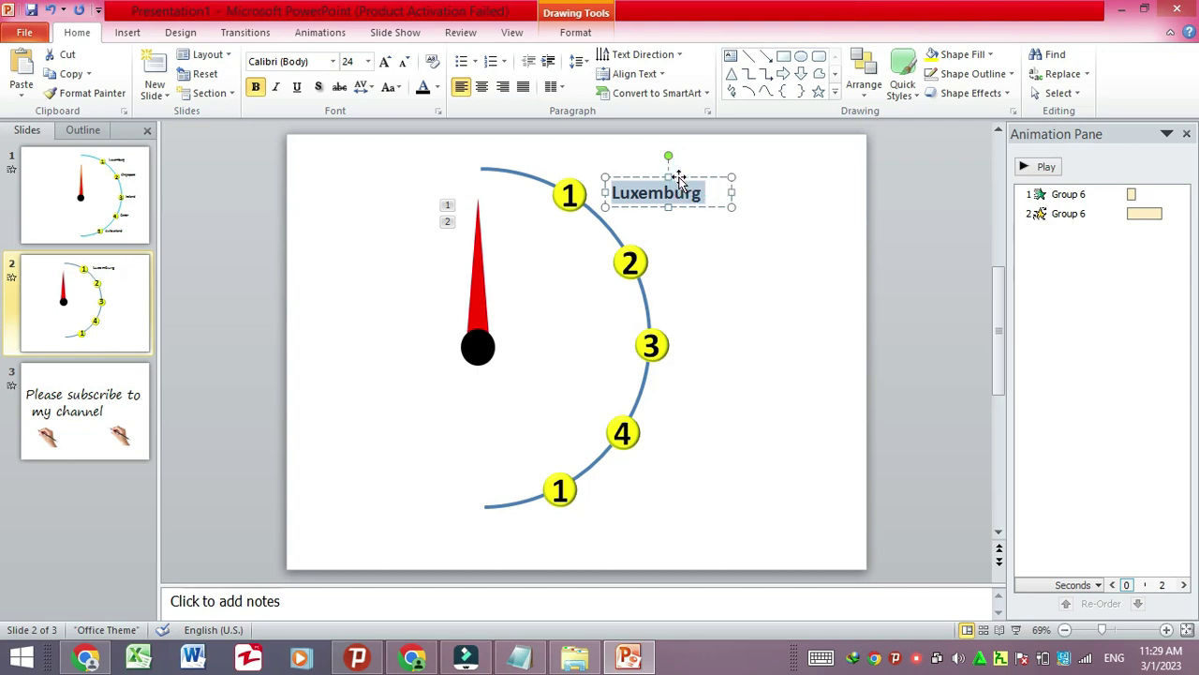
mouse_move(680, 180)
mouse_down()
mouse_move(645, 171)
mouse_move(691, 183)
mouse_up()
key(Right)
key(Right)
click(737, 229)
click(692, 199)
right_click(698, 181)
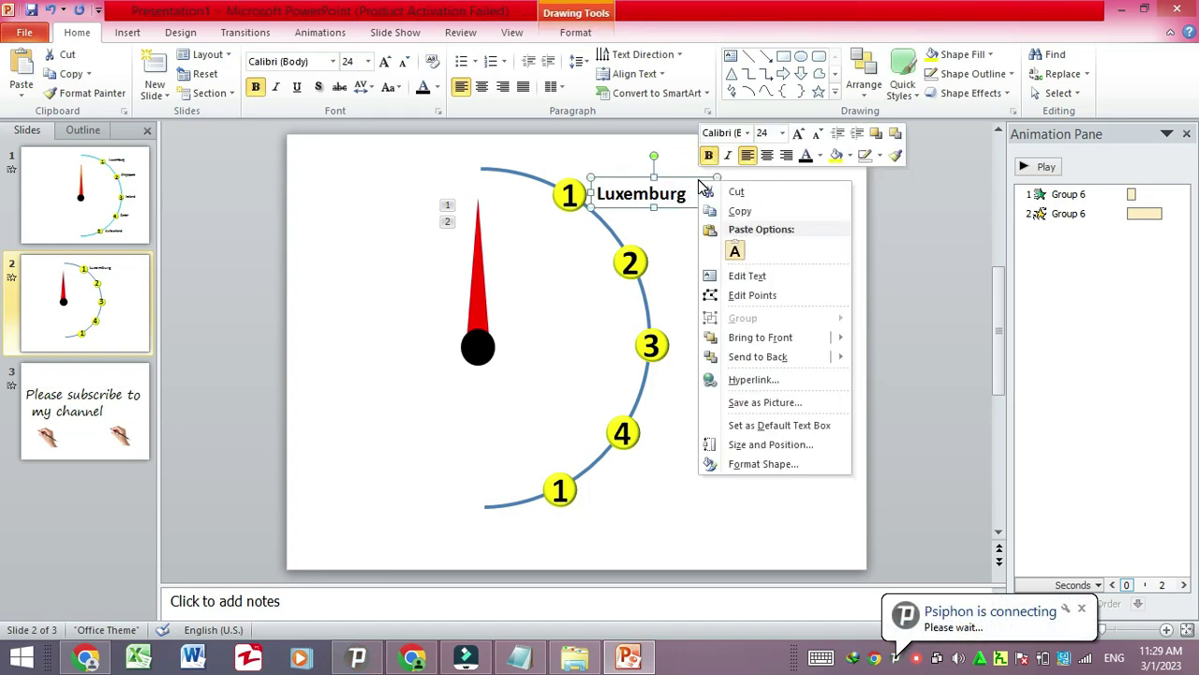
click(757, 214)
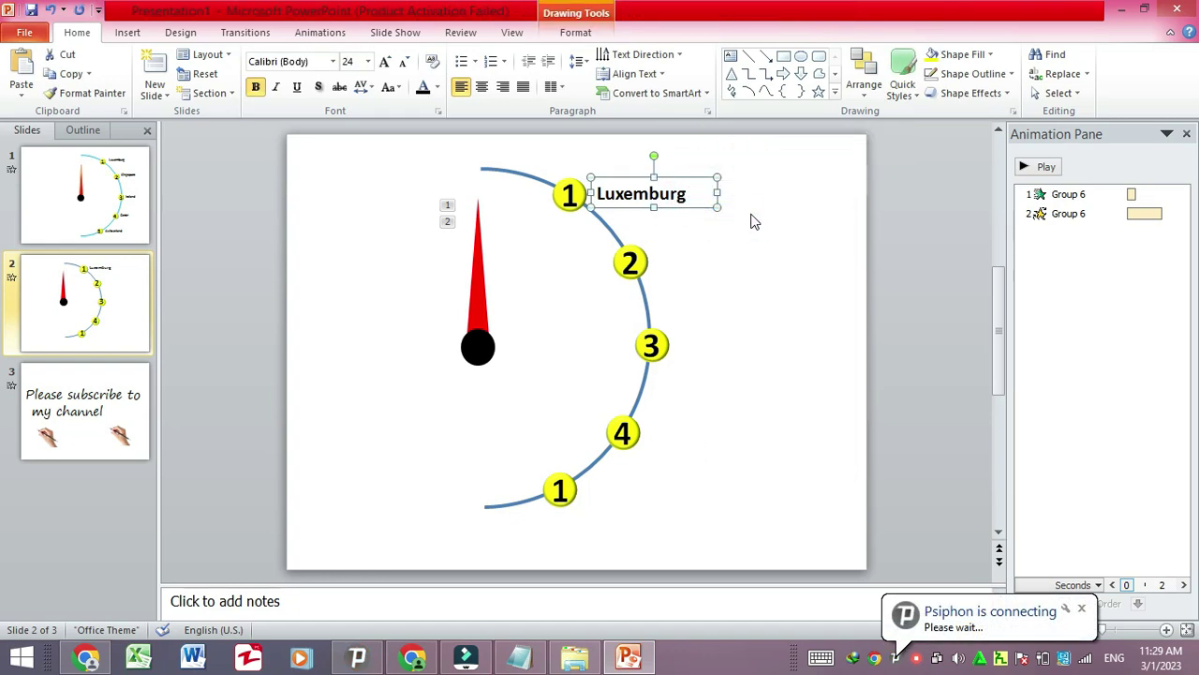
Step: Paste four more copies of the Luxemburg label onto the slide
right_click(750, 218)
click(779, 279)
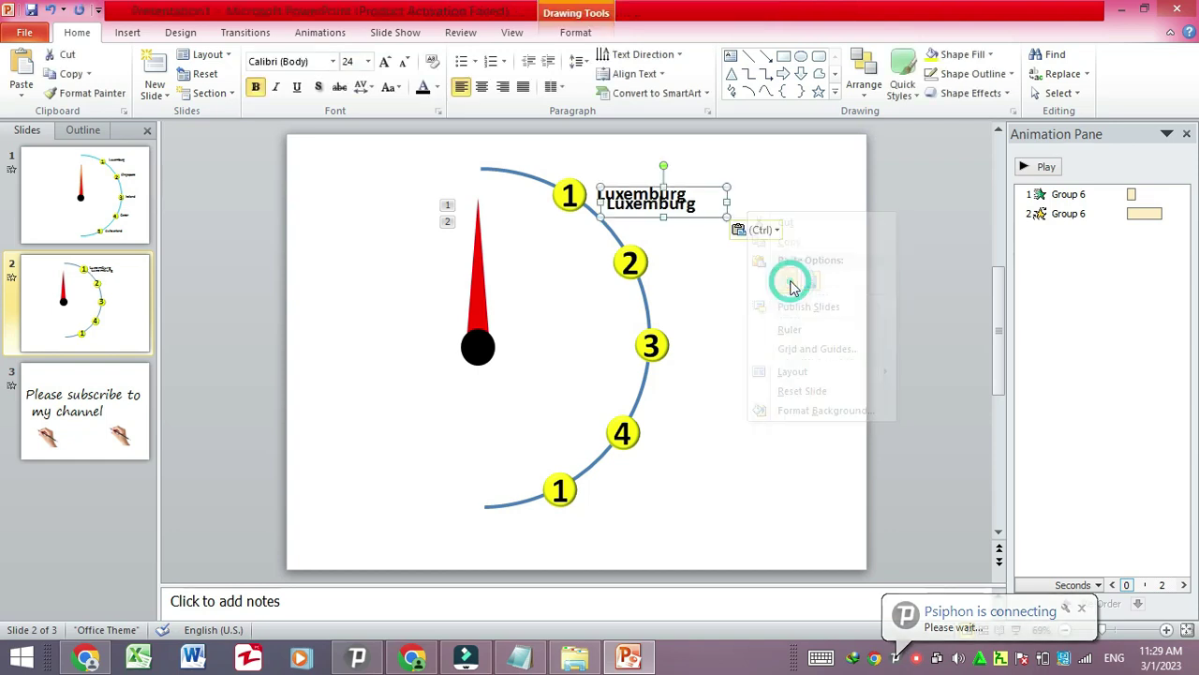
right_click(760, 271)
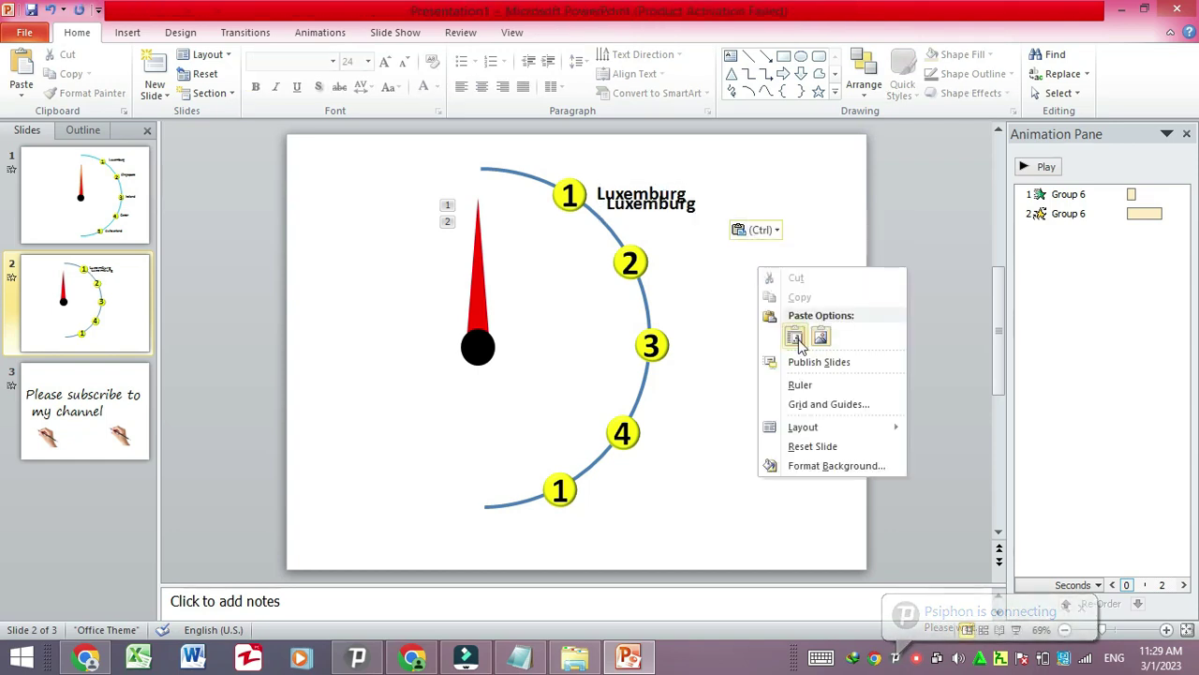
click(793, 335)
right_click(724, 272)
click(759, 335)
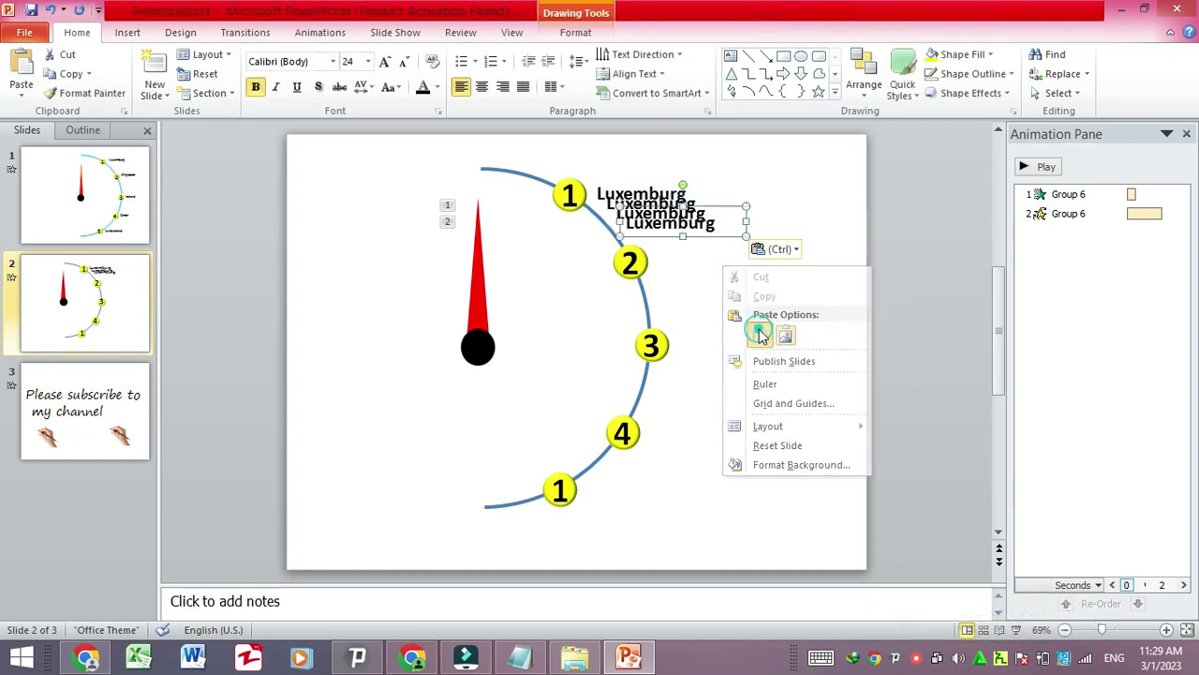
right_click(713, 279)
click(749, 345)
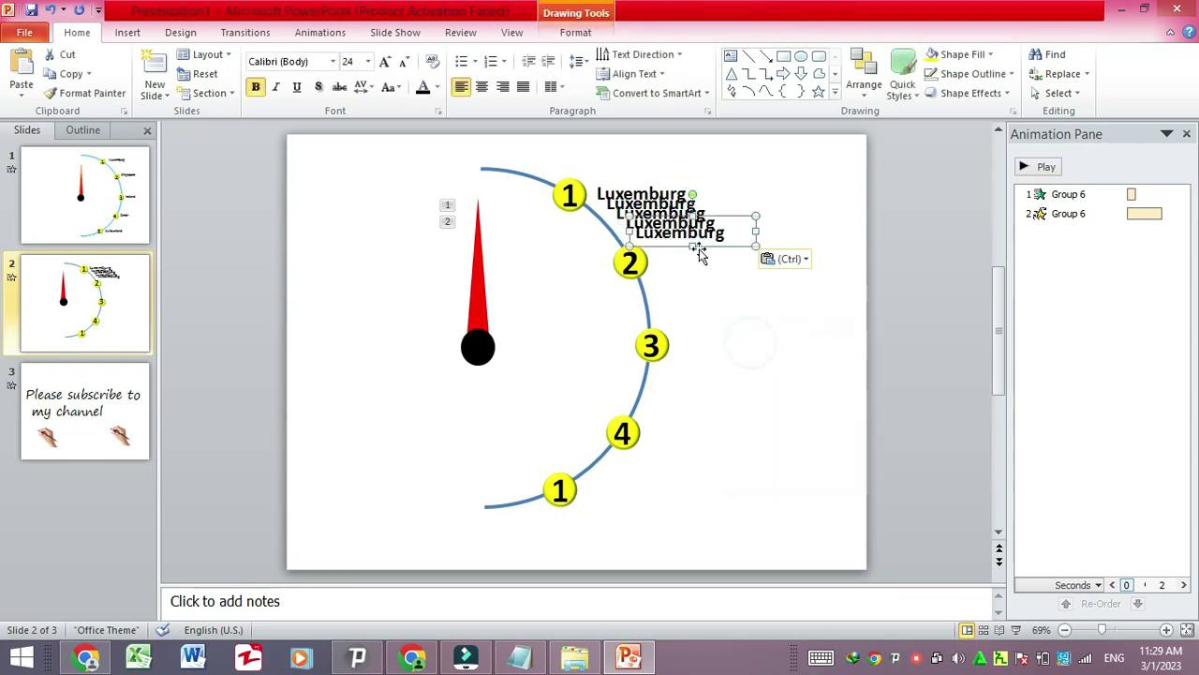
Step: Drag the stacked Luxemburg copies beside the bottom marker and markers 4, 3 and 2
drag(739, 222, 699, 487)
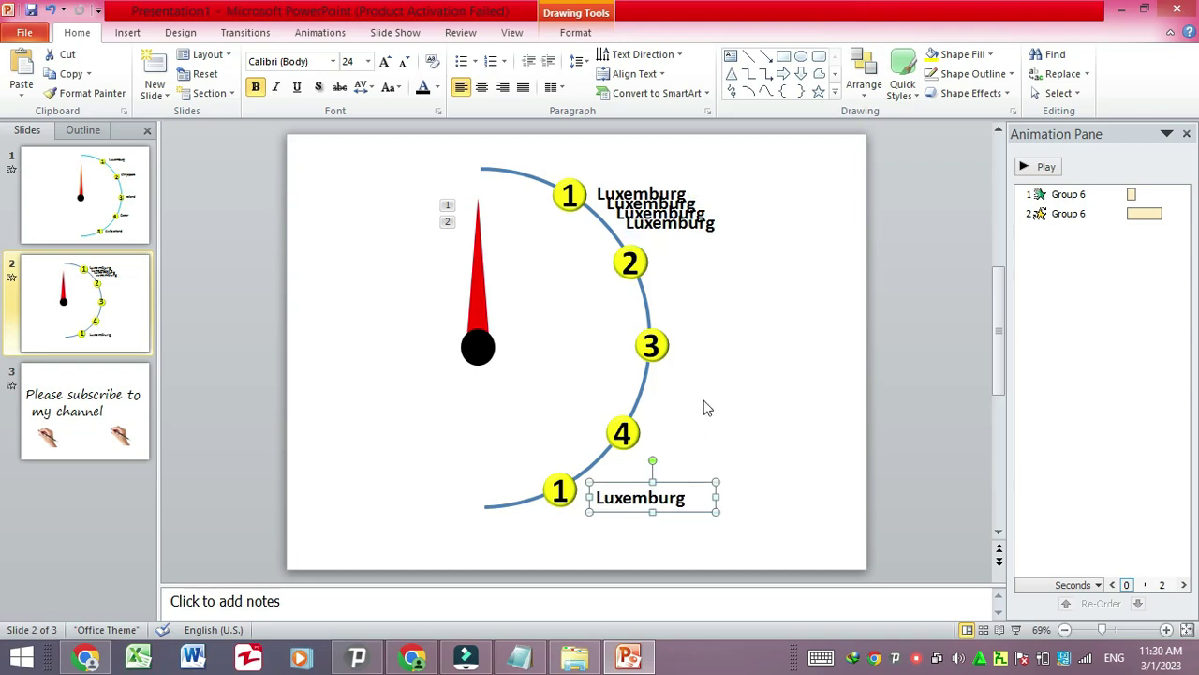
click(698, 225)
drag(728, 220, 755, 423)
click(691, 212)
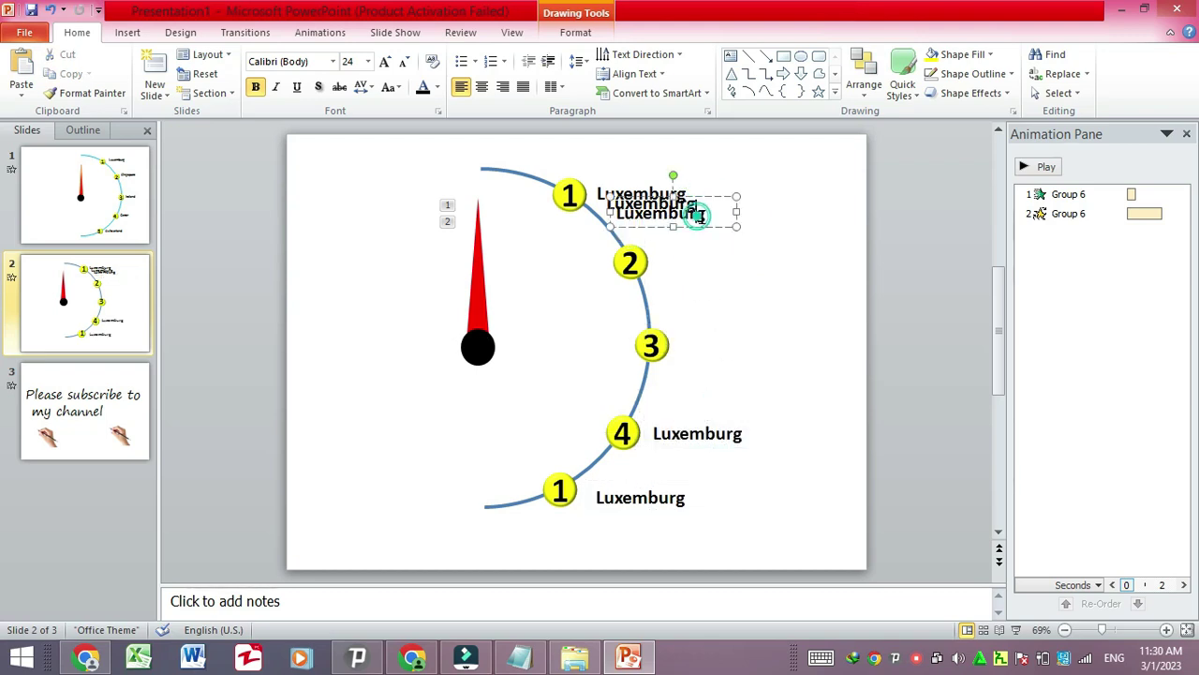
mouse_move(723, 204)
mouse_down()
mouse_move(774, 346)
mouse_move(787, 332)
mouse_up()
click(703, 215)
mouse_move(703, 214)
mouse_down()
mouse_move(767, 246)
mouse_move(755, 249)
mouse_up()
key(Left)
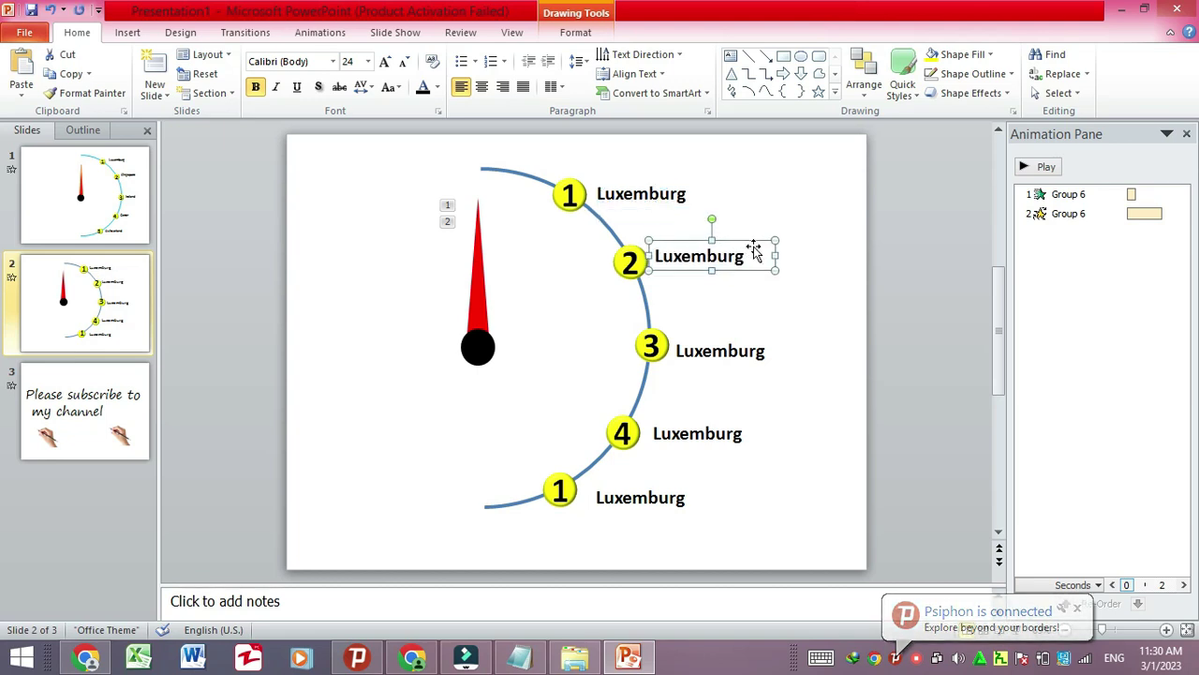
Step: Fine-align the Luxemburg labels beside markers 1, 2 and 3
click(656, 194)
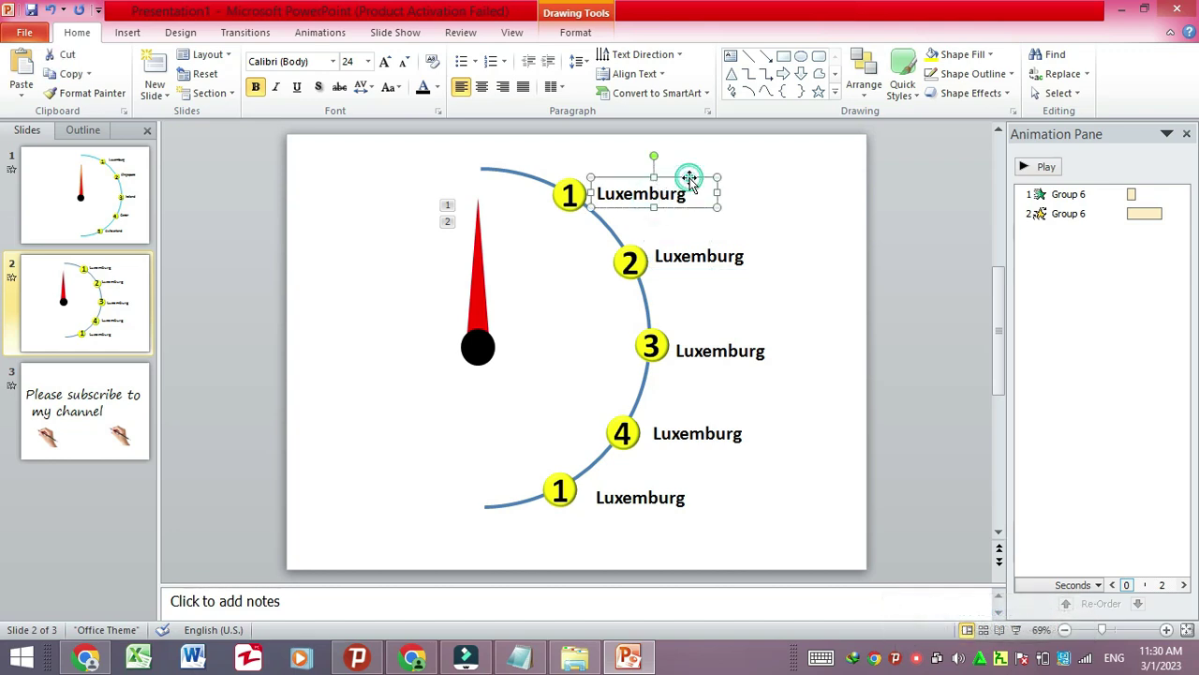
drag(685, 180, 690, 181)
key(ctrl+z)
click(712, 263)
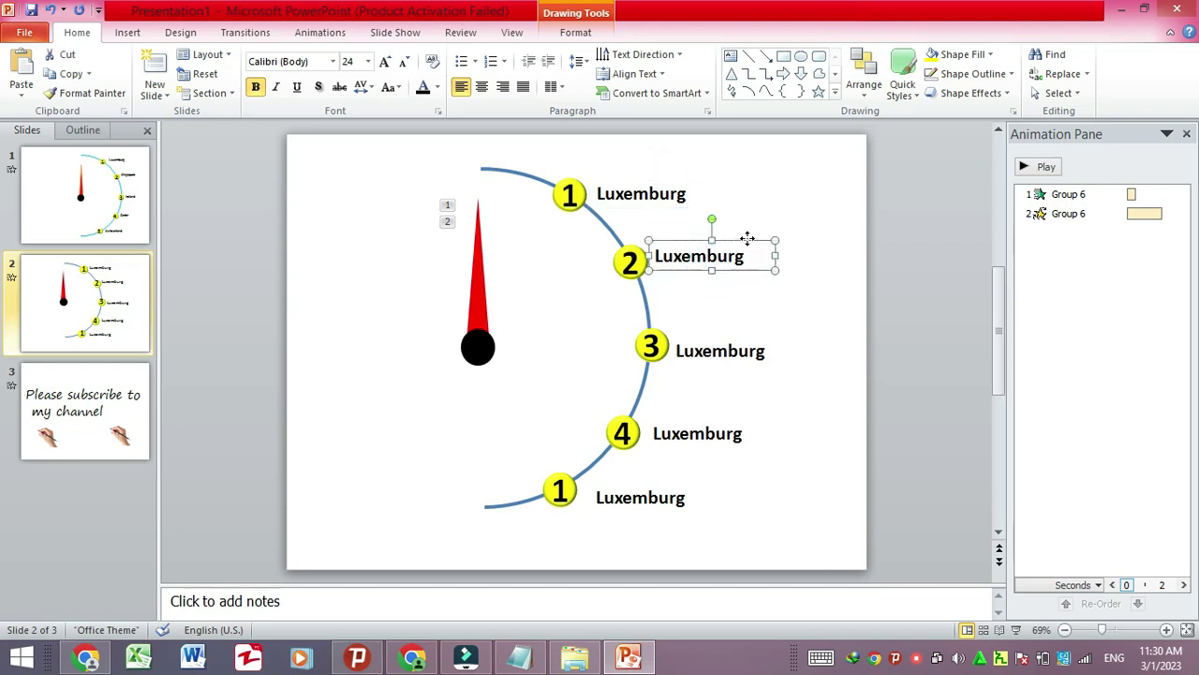
drag(748, 240, 748, 246)
click(736, 345)
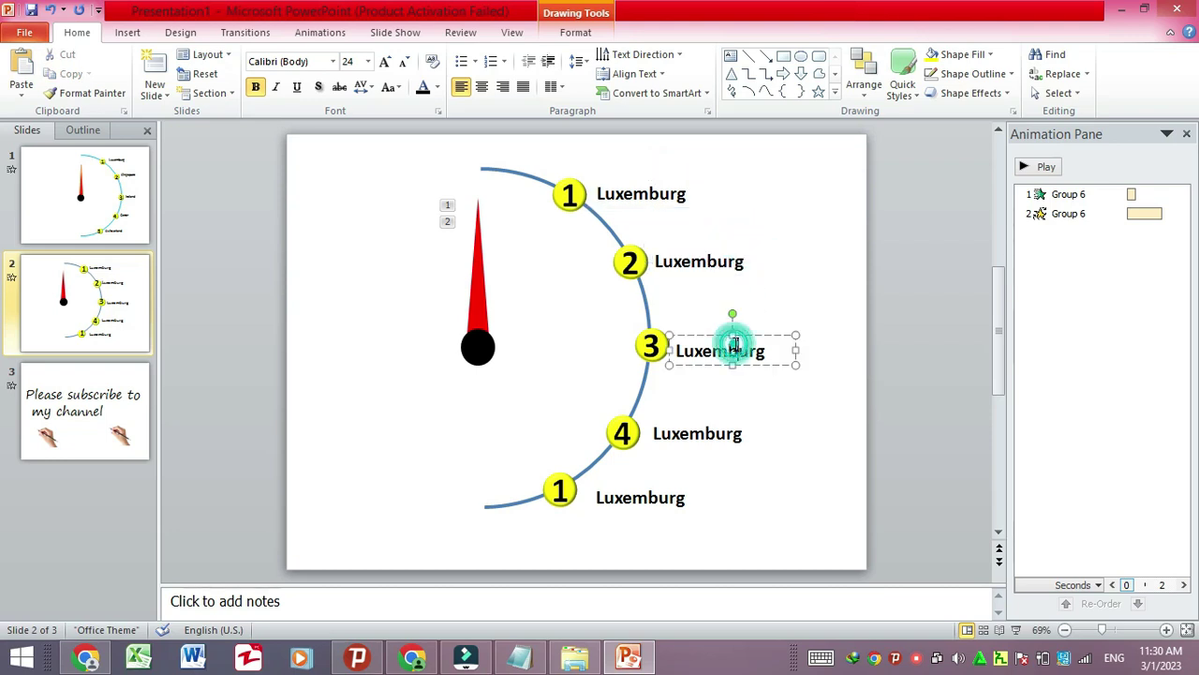
drag(763, 340, 764, 338)
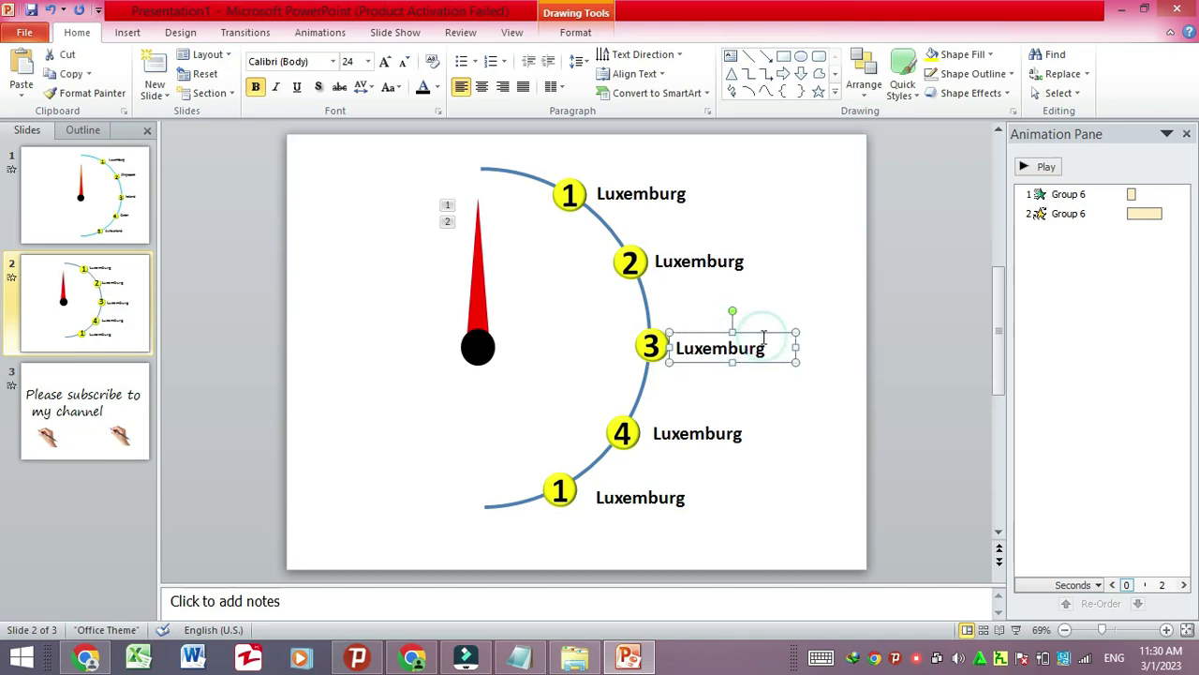
key(Up)
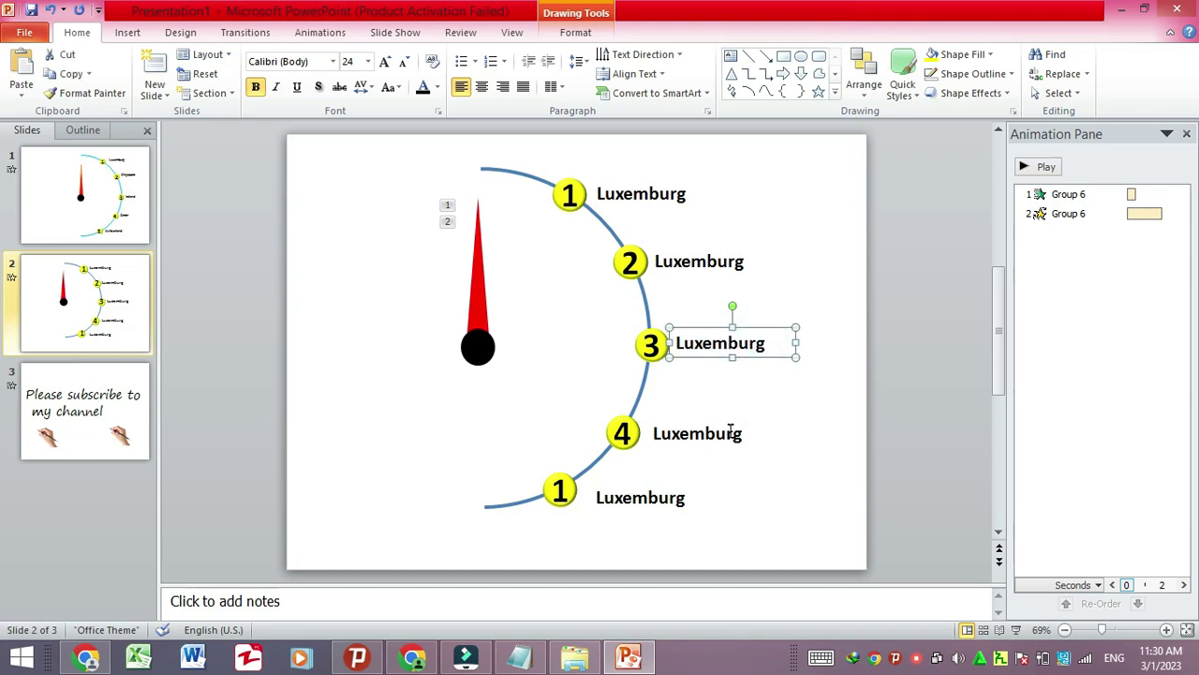
Step: Fine-align the Luxemburg labels beside marker 4 and the bottom marker
click(730, 429)
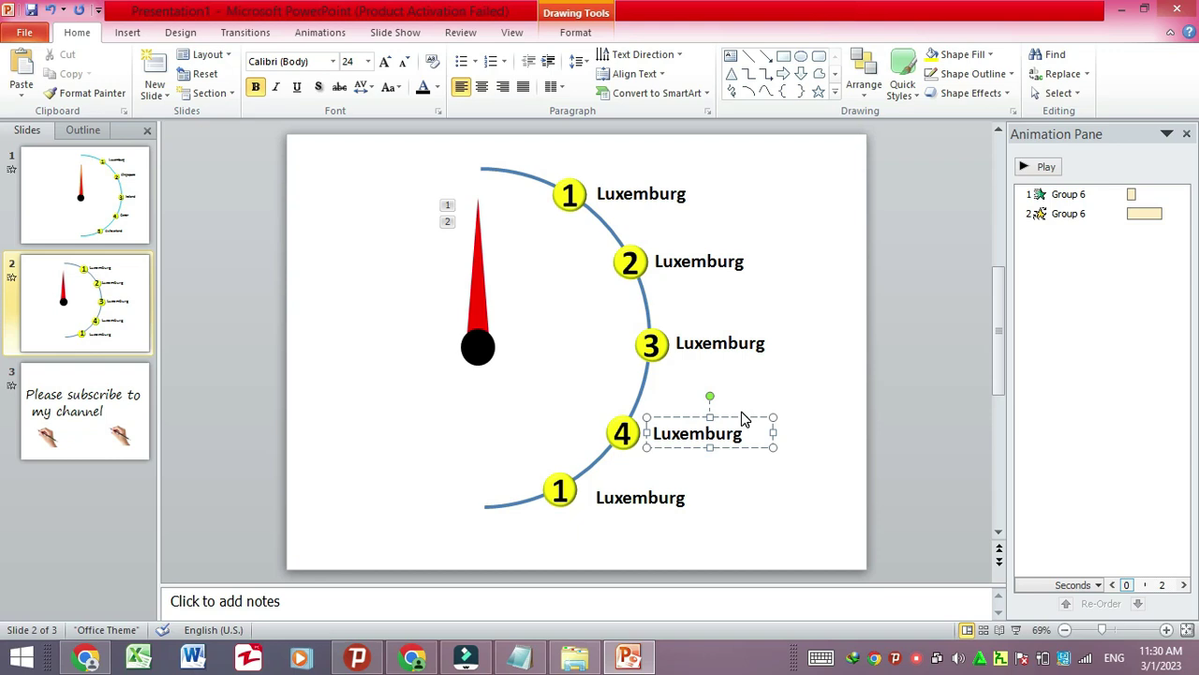
drag(746, 420, 744, 420)
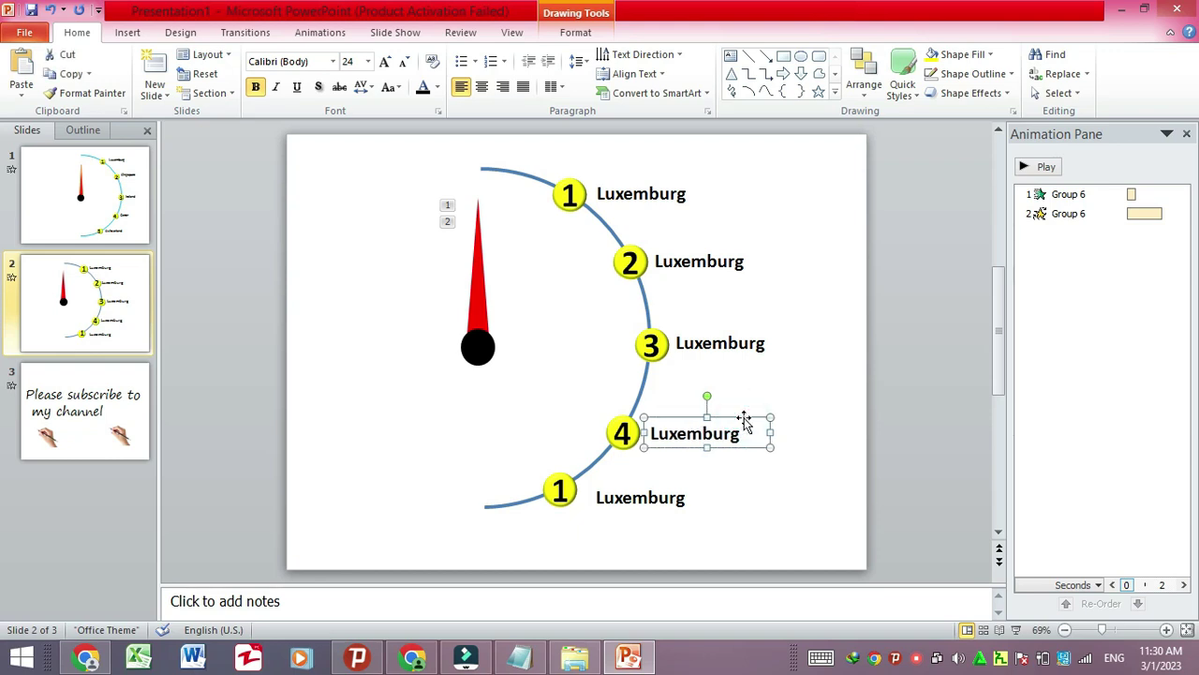
key(Down)
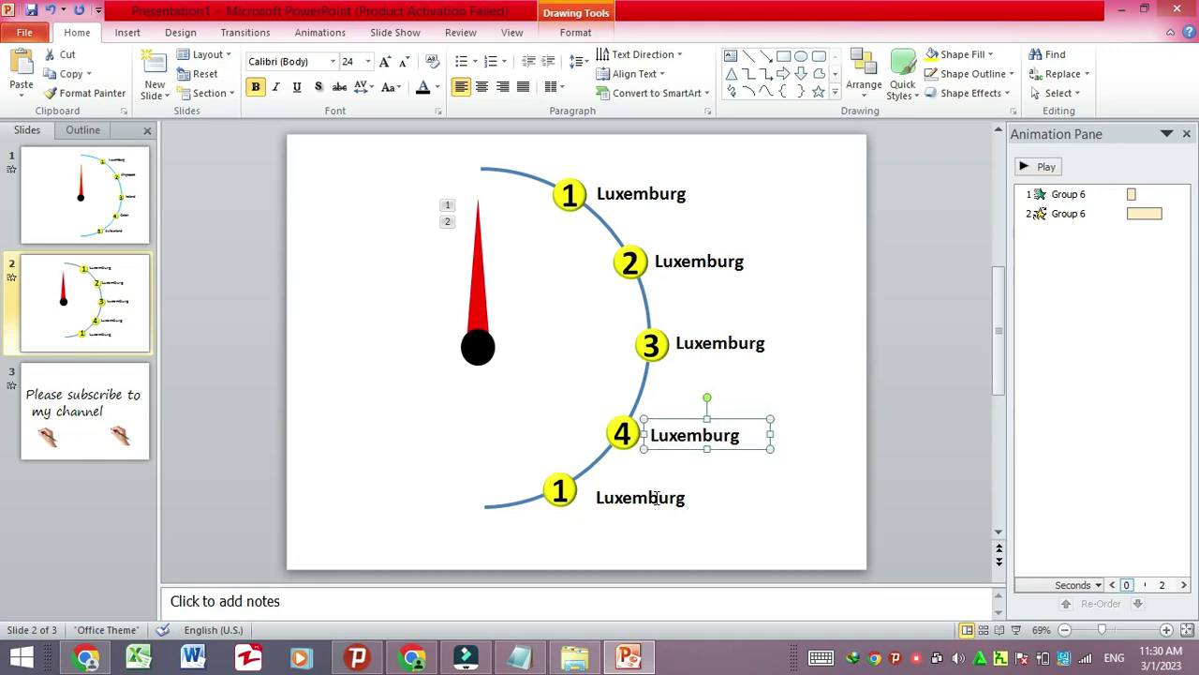
click(656, 497)
click(686, 483)
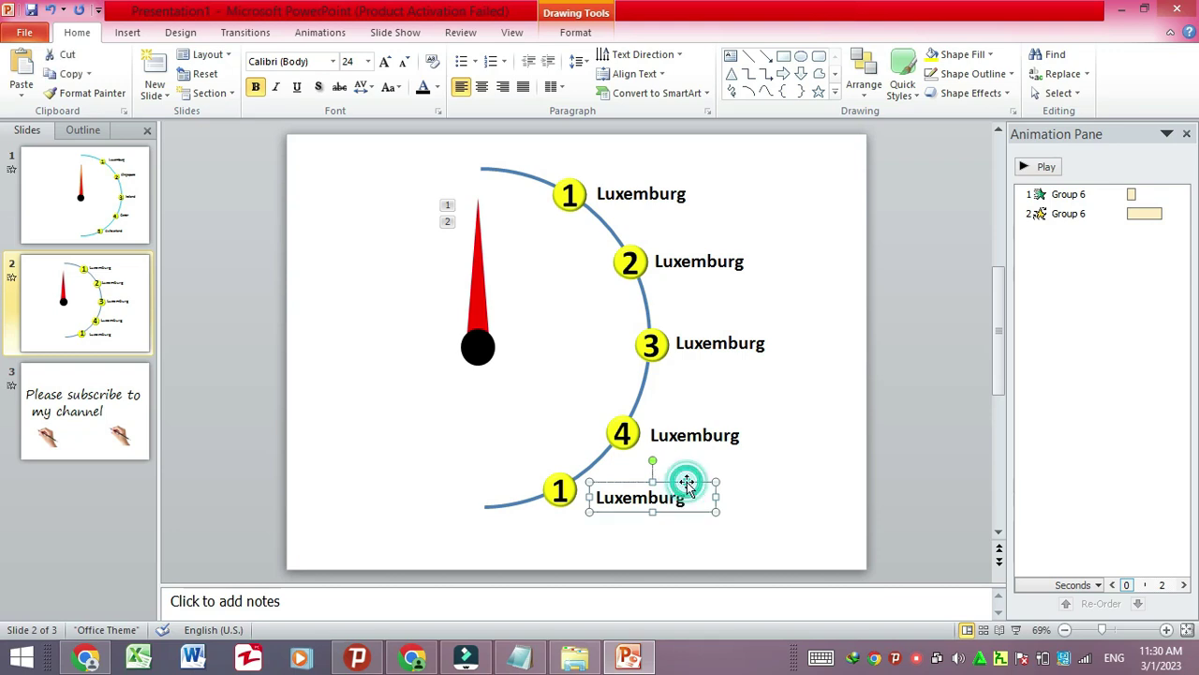
key(Left)
key(Left)
key(Left)
key(Up)
key(Up)
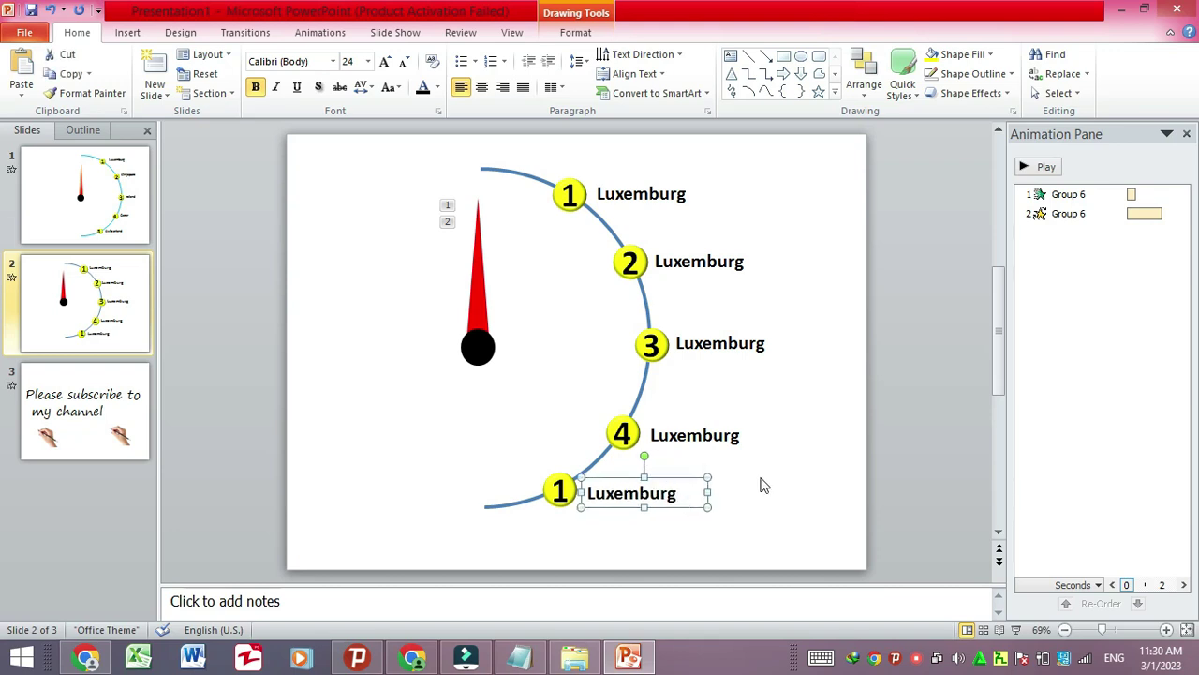
click(762, 484)
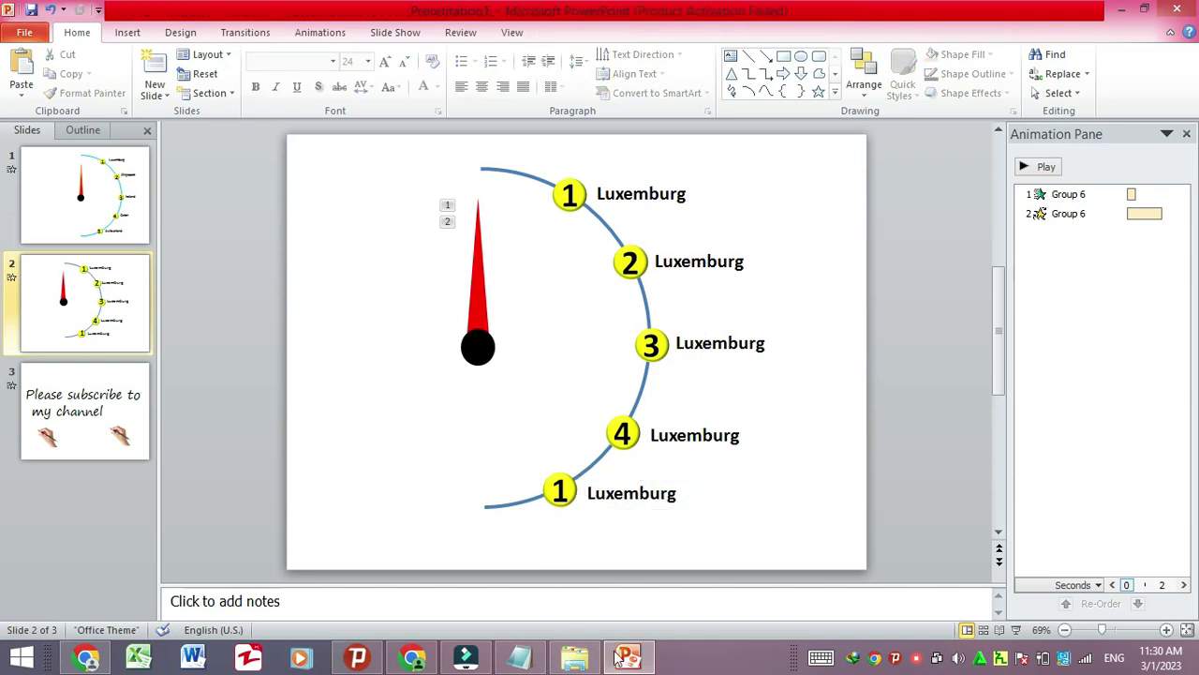
Step: Replace marker 2's Luxemburg label with Singapore, cut from the Notepad list and pasted as plain text
click(520, 656)
drag(389, 198, 295, 198)
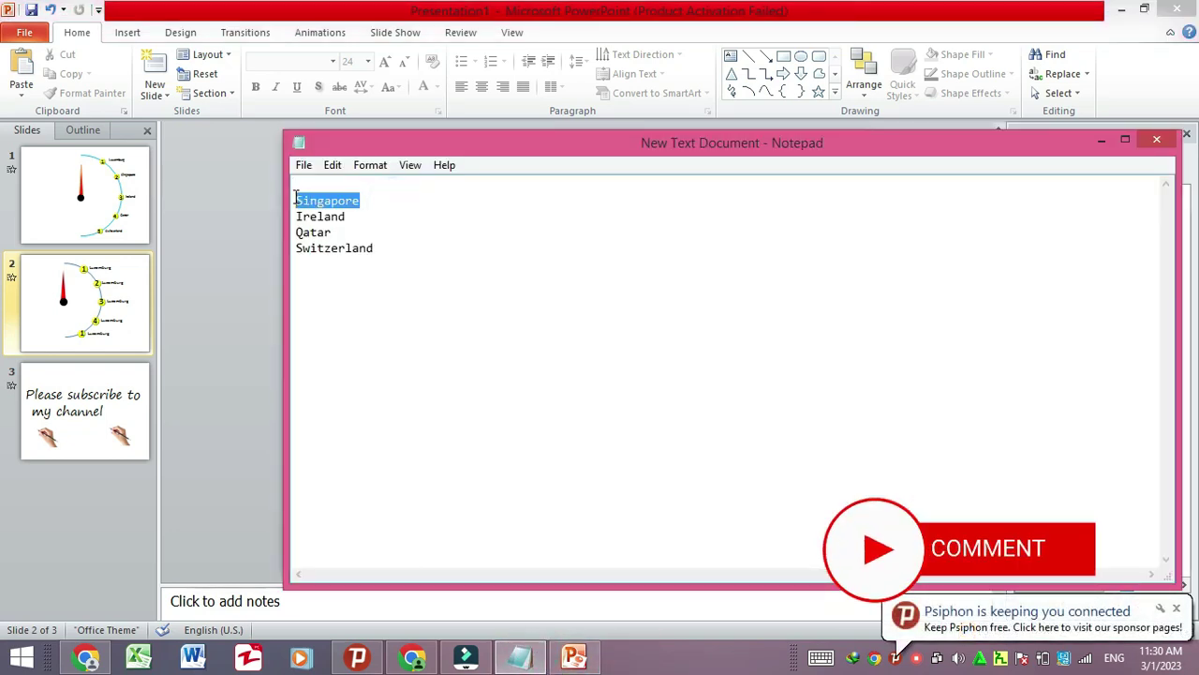
right_click(318, 200)
click(359, 238)
click(696, 262)
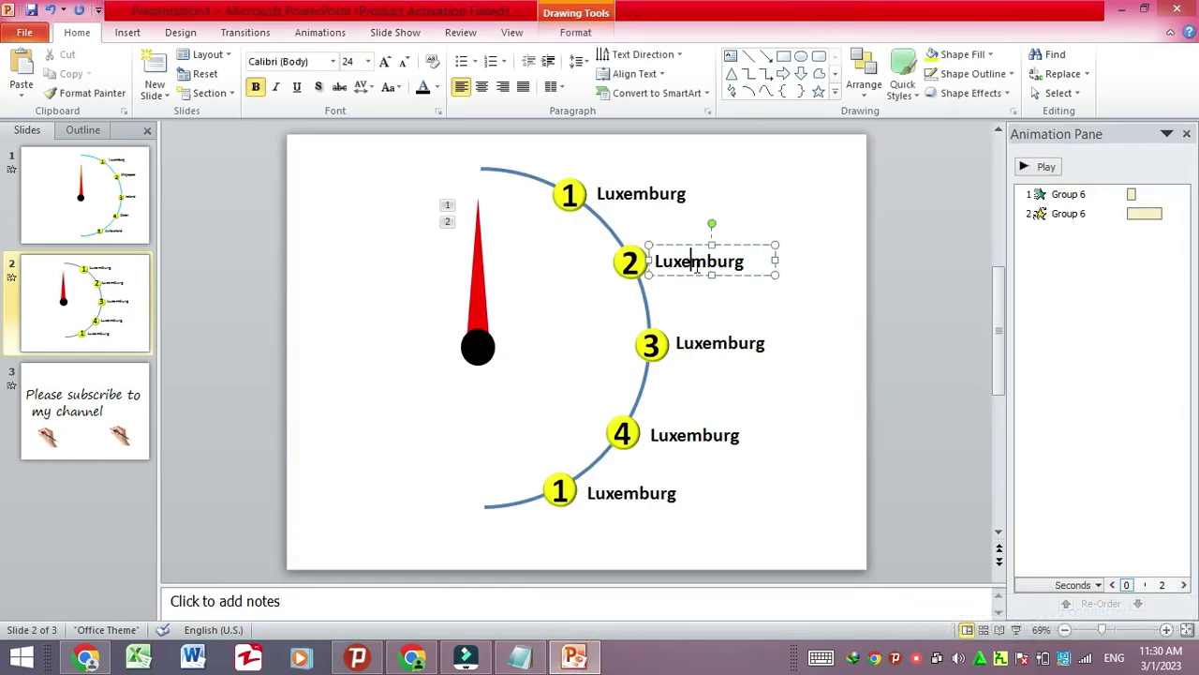
double_click(670, 260)
right_click(712, 261)
click(793, 316)
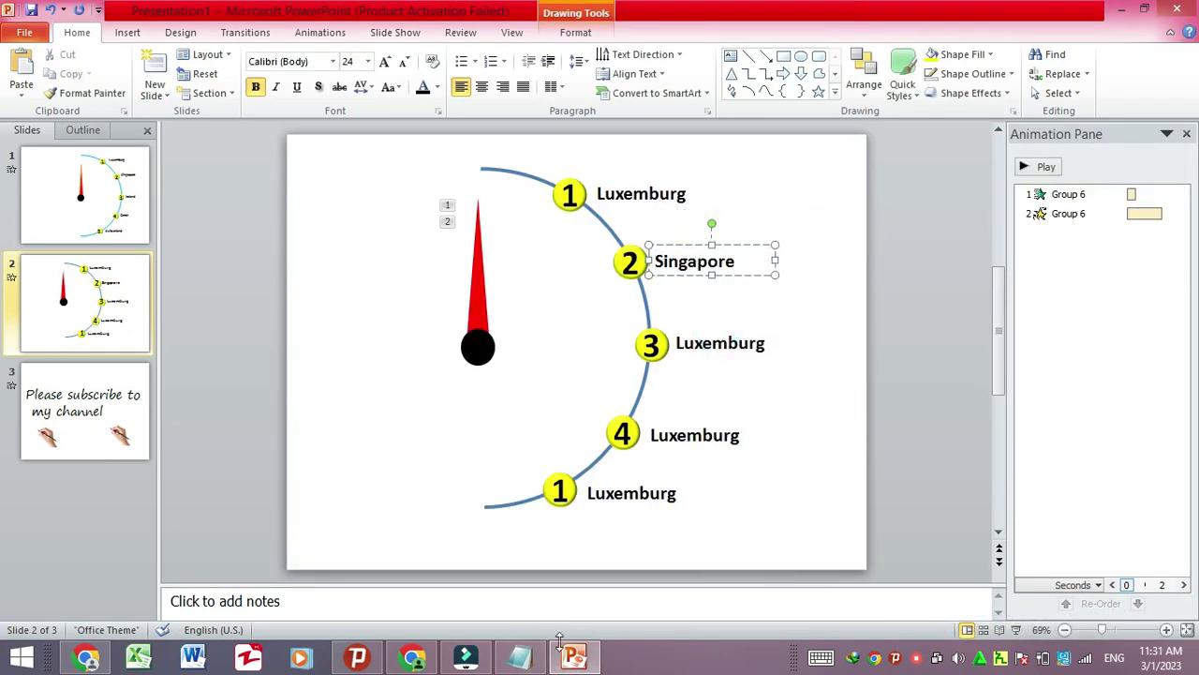
Step: Replace marker 3's Luxemburg label with Ireland as plain text, removing the blank line above it
click(531, 661)
right_click(343, 219)
click(383, 250)
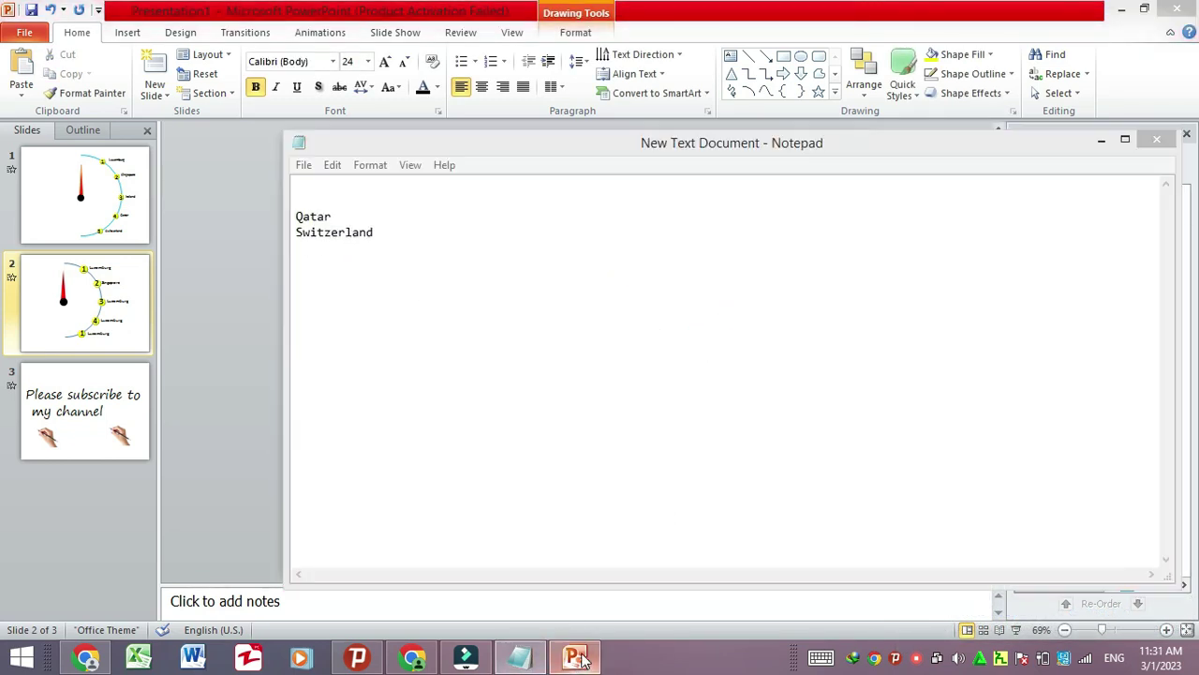
click(573, 658)
double_click(701, 343)
right_click(712, 345)
click(739, 104)
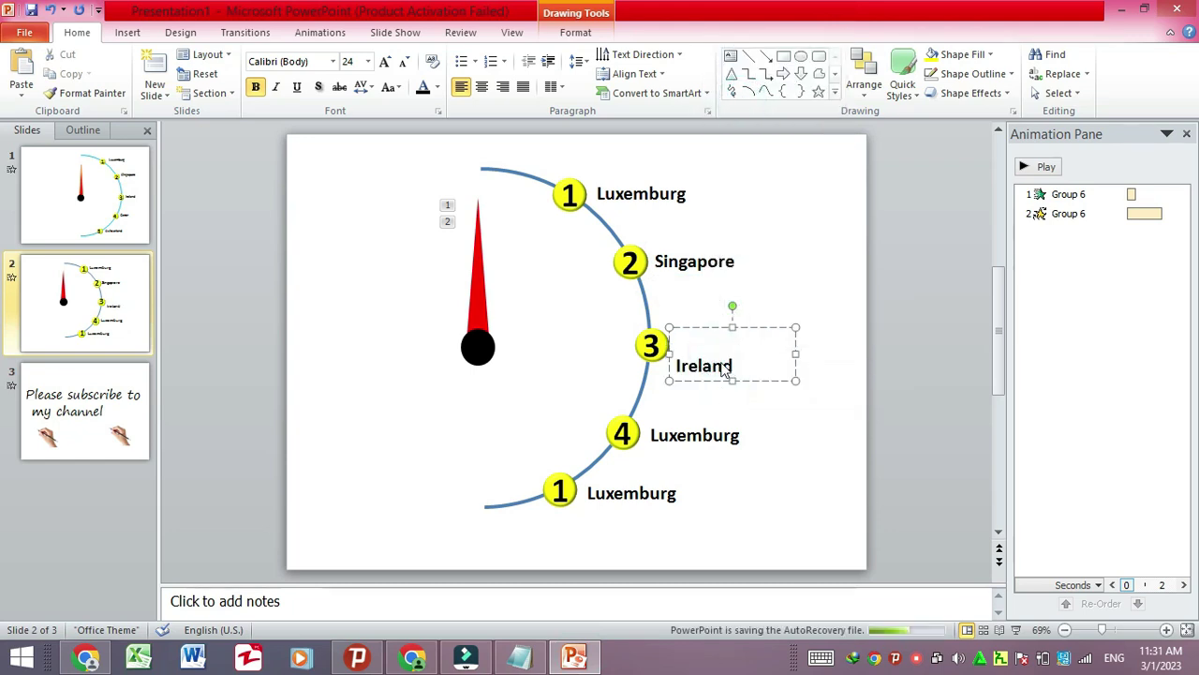
key(Delete)
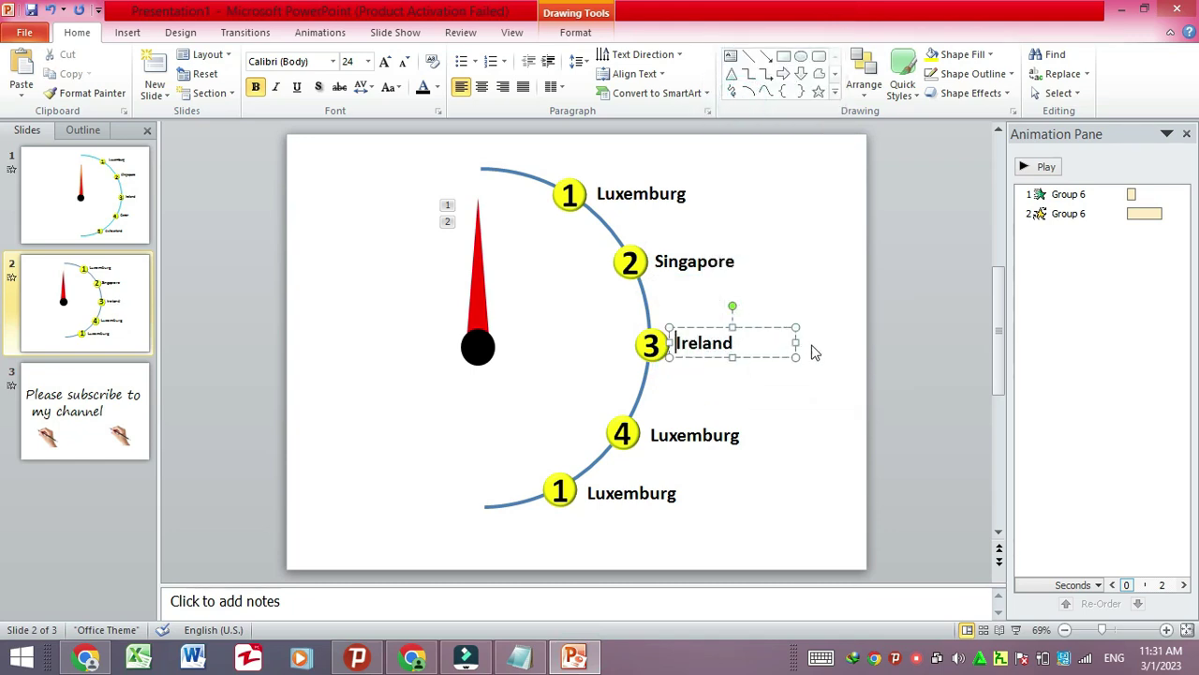
Step: Replace marker 4's Luxemburg label with Qatar, pasted as plain text from Notepad
click(704, 434)
click(520, 656)
drag(296, 217, 307, 210)
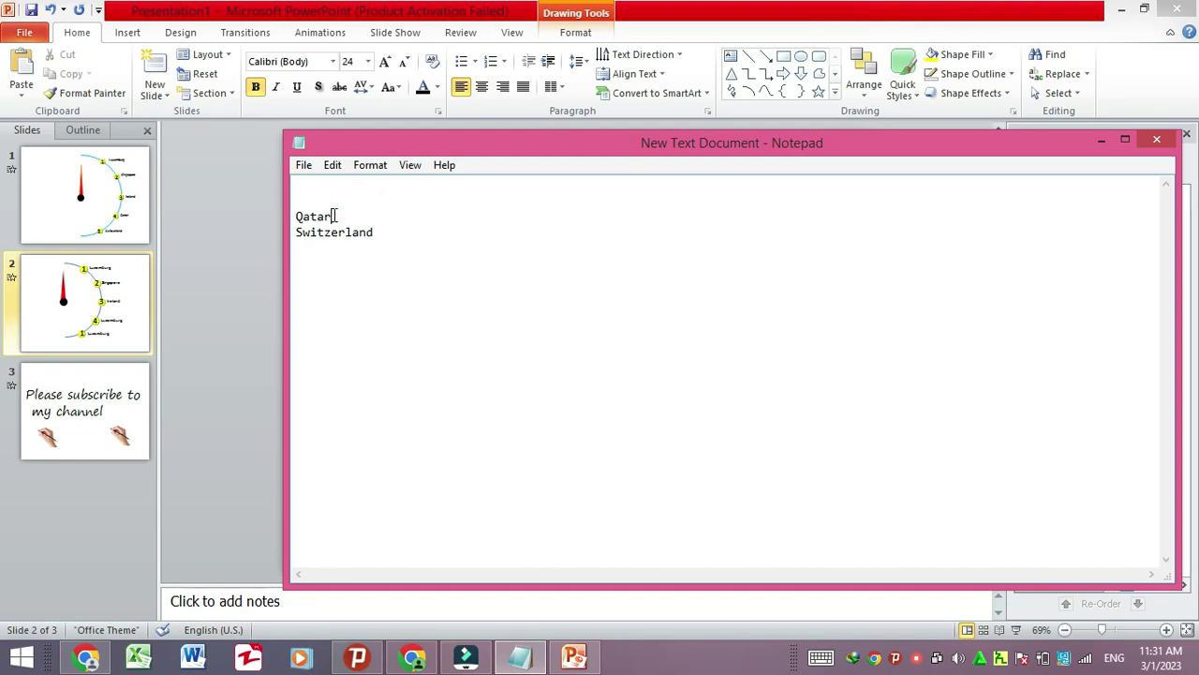
right_click(298, 216)
click(314, 247)
click(574, 656)
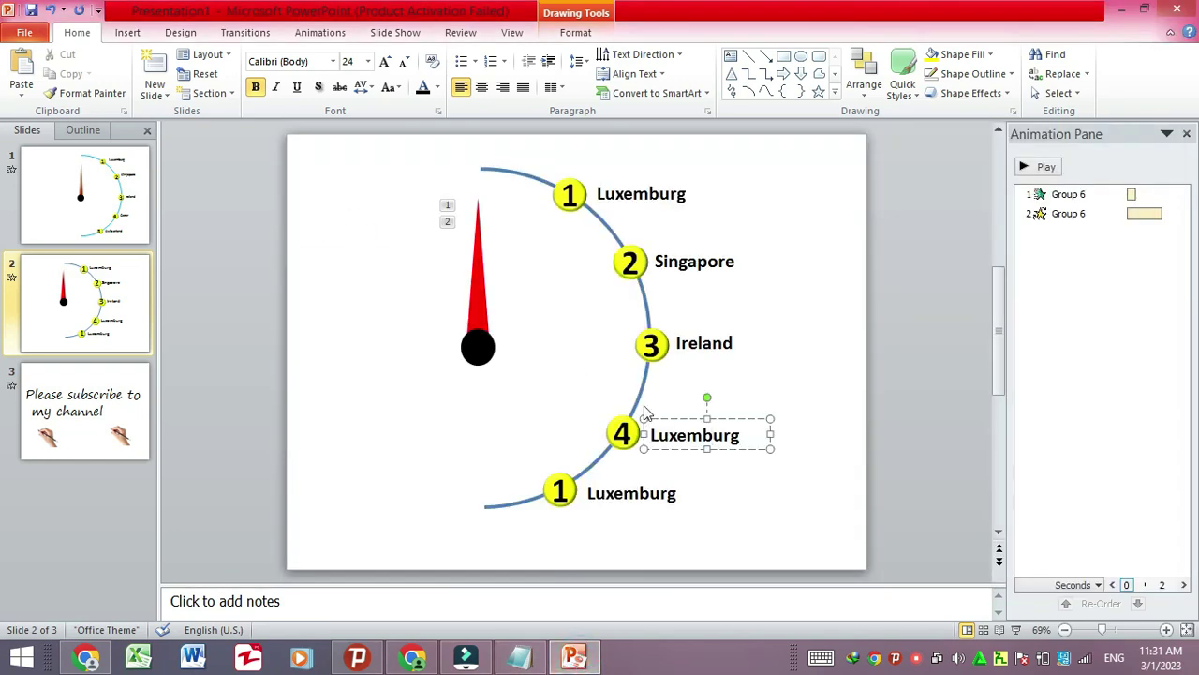
double_click(737, 439)
right_click(761, 448)
click(776, 195)
click(795, 429)
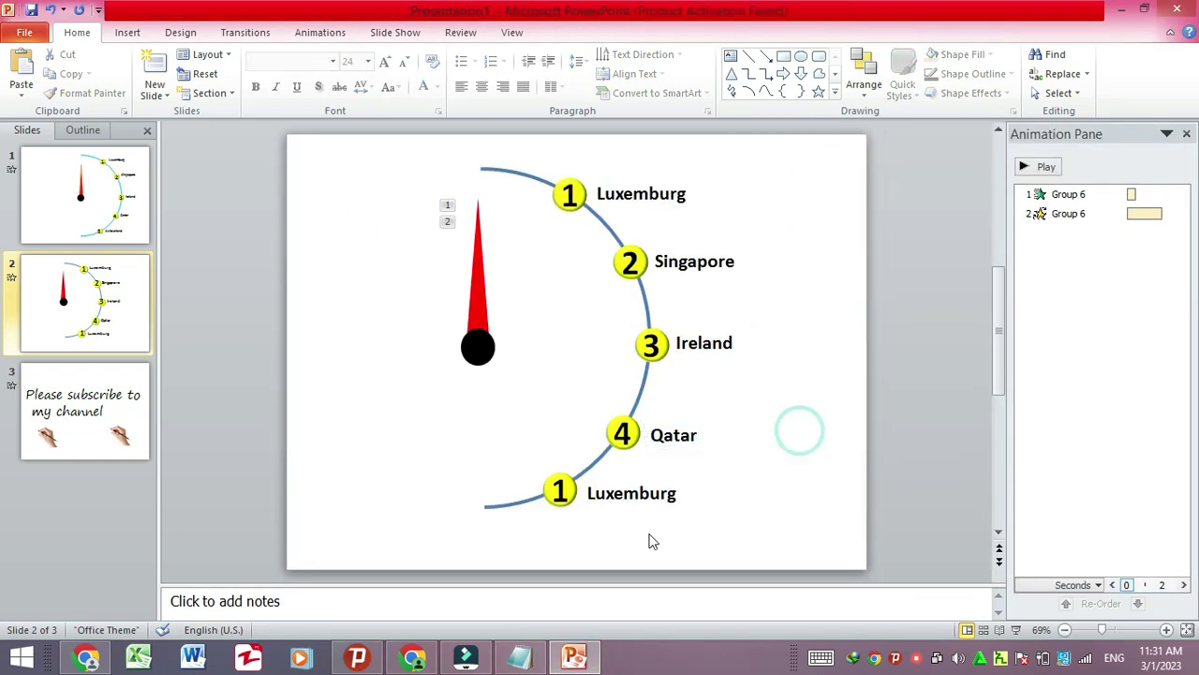
Step: Replace the bottom label's Luxemburg with Switzerland, pasted as plain text from Notepad
click(520, 656)
drag(374, 231, 296, 232)
right_click(298, 230)
click(337, 267)
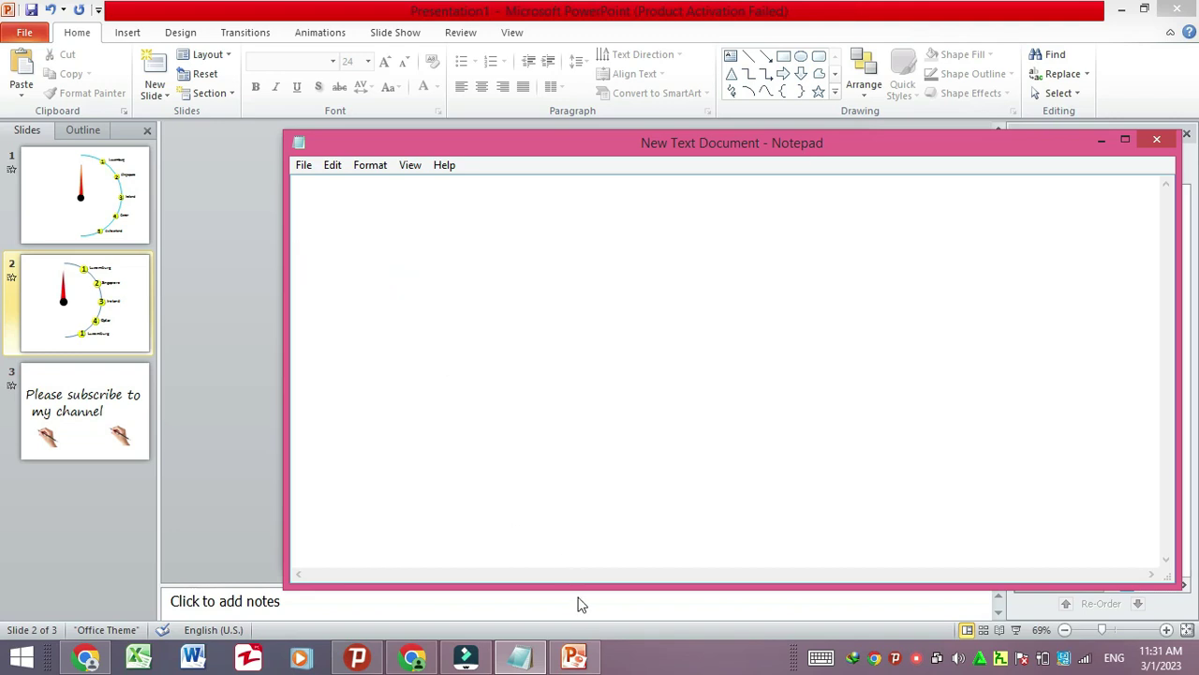
click(573, 656)
click(632, 493)
double_click(632, 492)
right_click(656, 493)
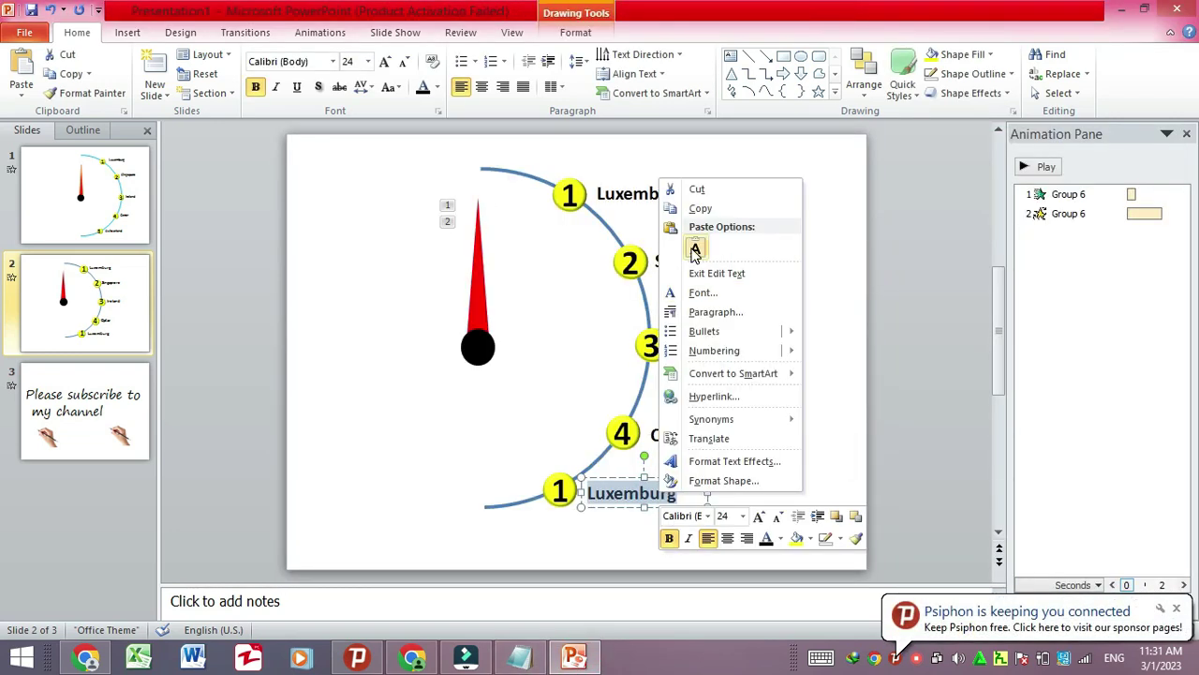
click(693, 247)
click(848, 169)
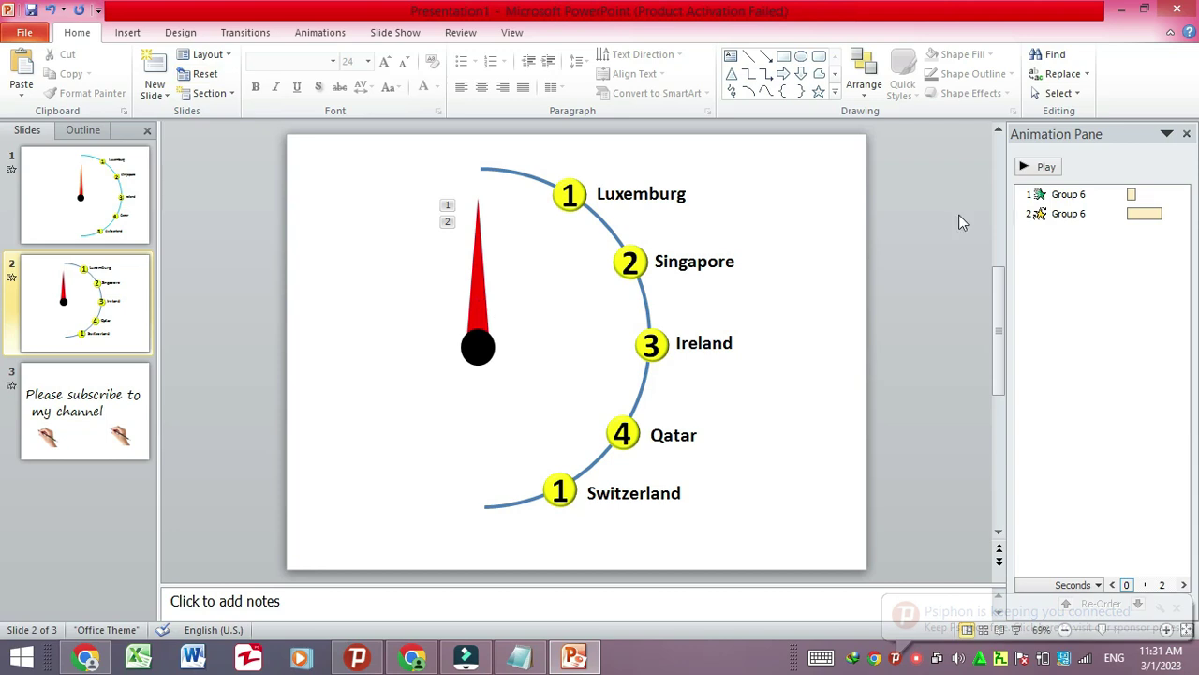
Step: Preview the slide's animations and check the start timing of the needle's second animation
click(1042, 169)
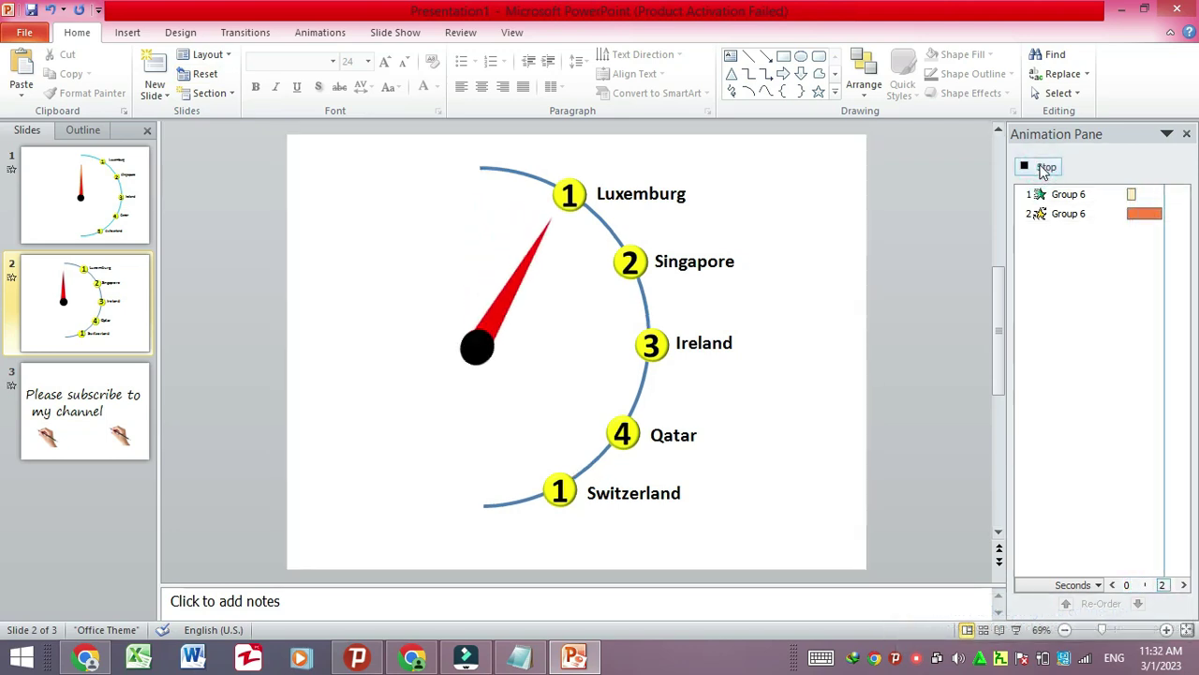
click(1182, 215)
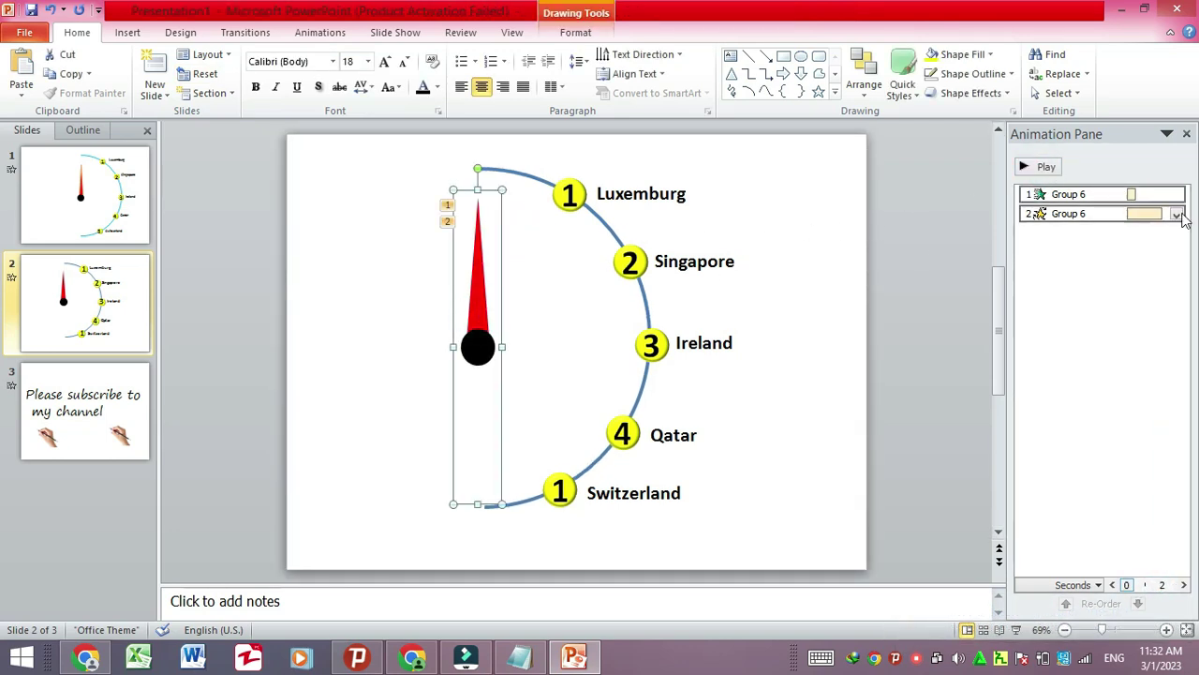
click(1179, 215)
click(796, 299)
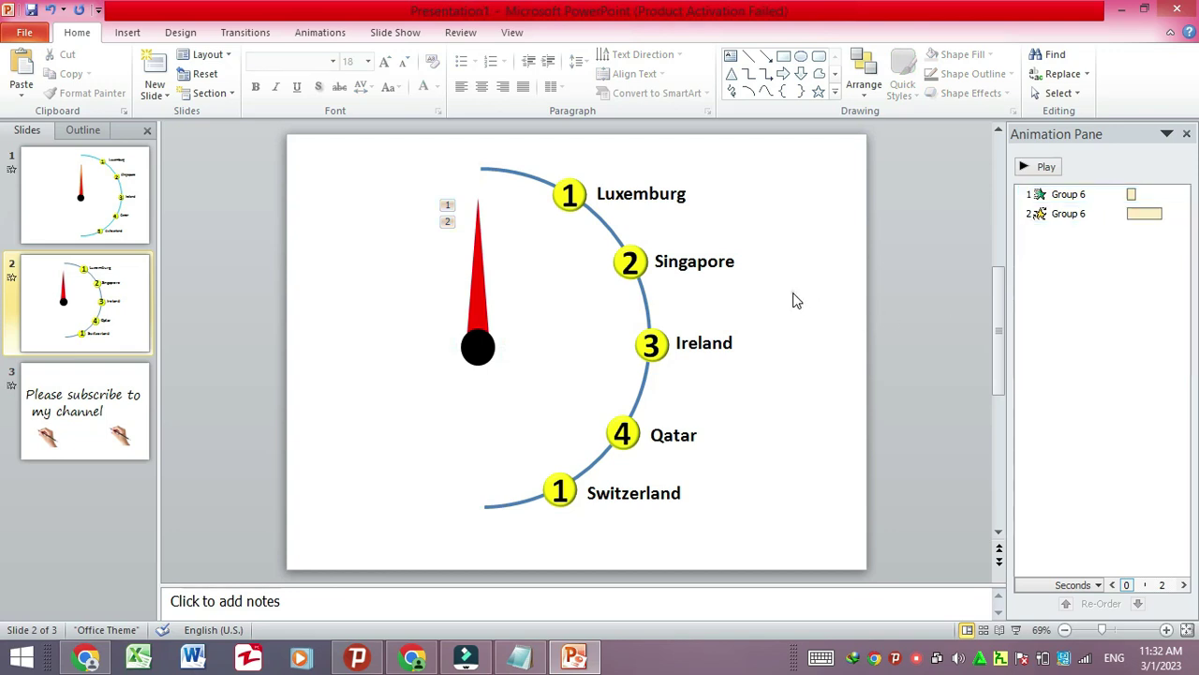
Step: Give the marker 1 circle a Zoom entrance starting After Previous
click(578, 197)
click(319, 35)
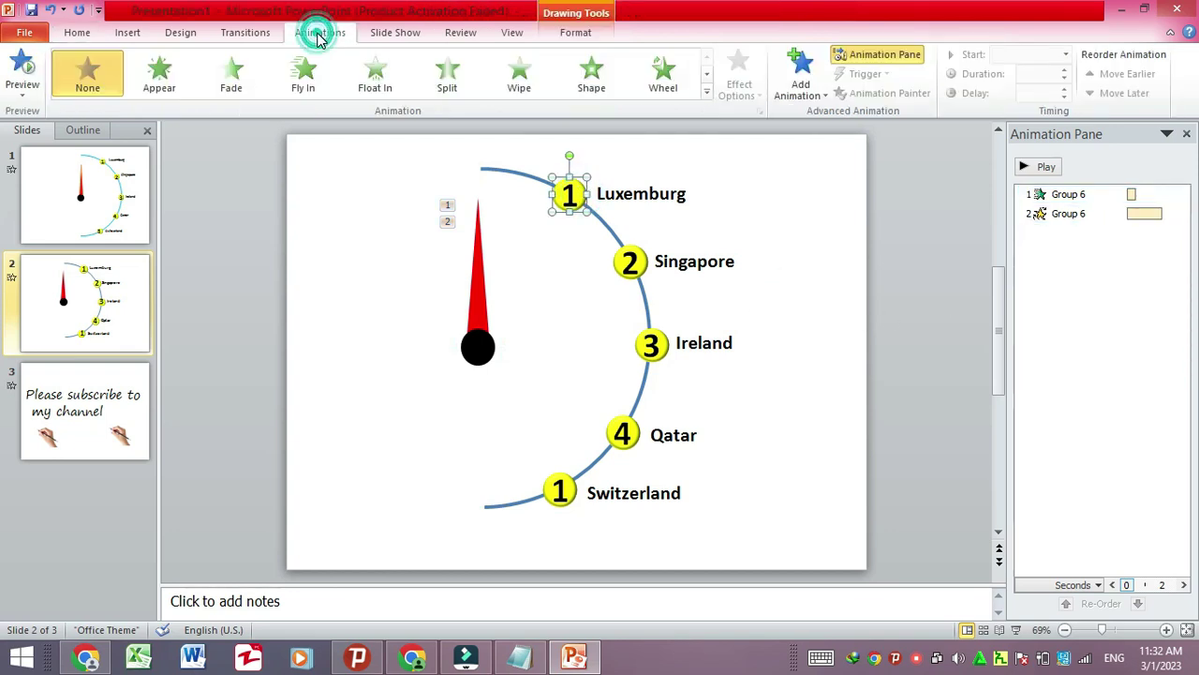
click(706, 92)
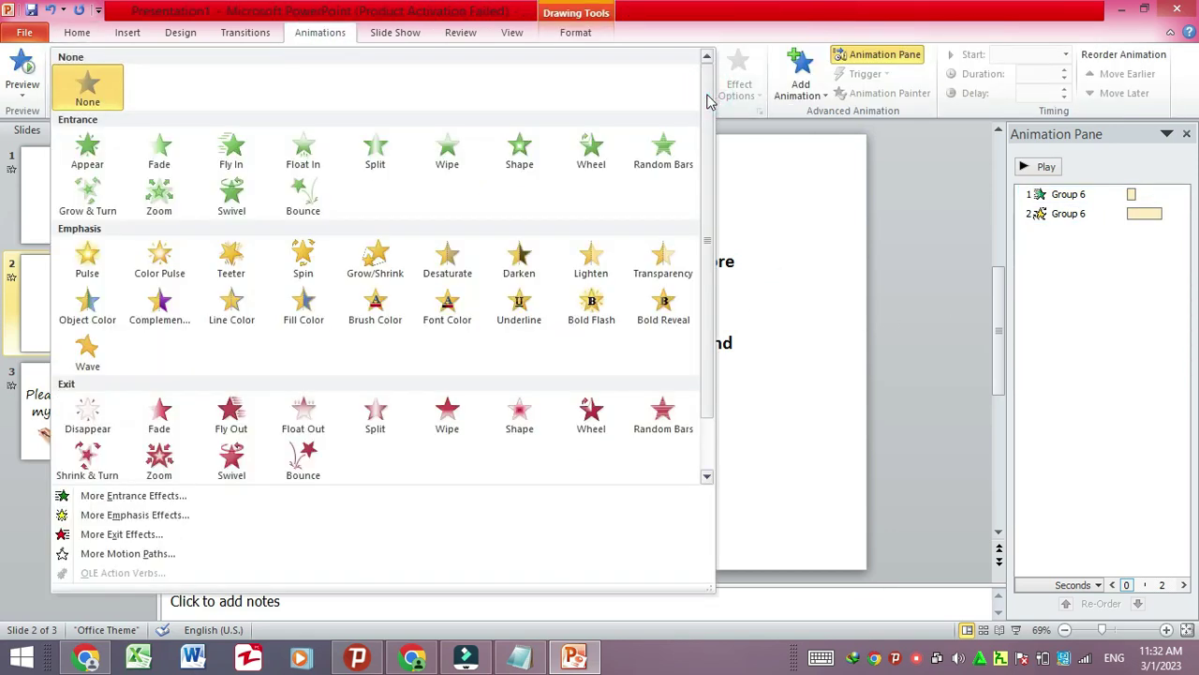
click(178, 204)
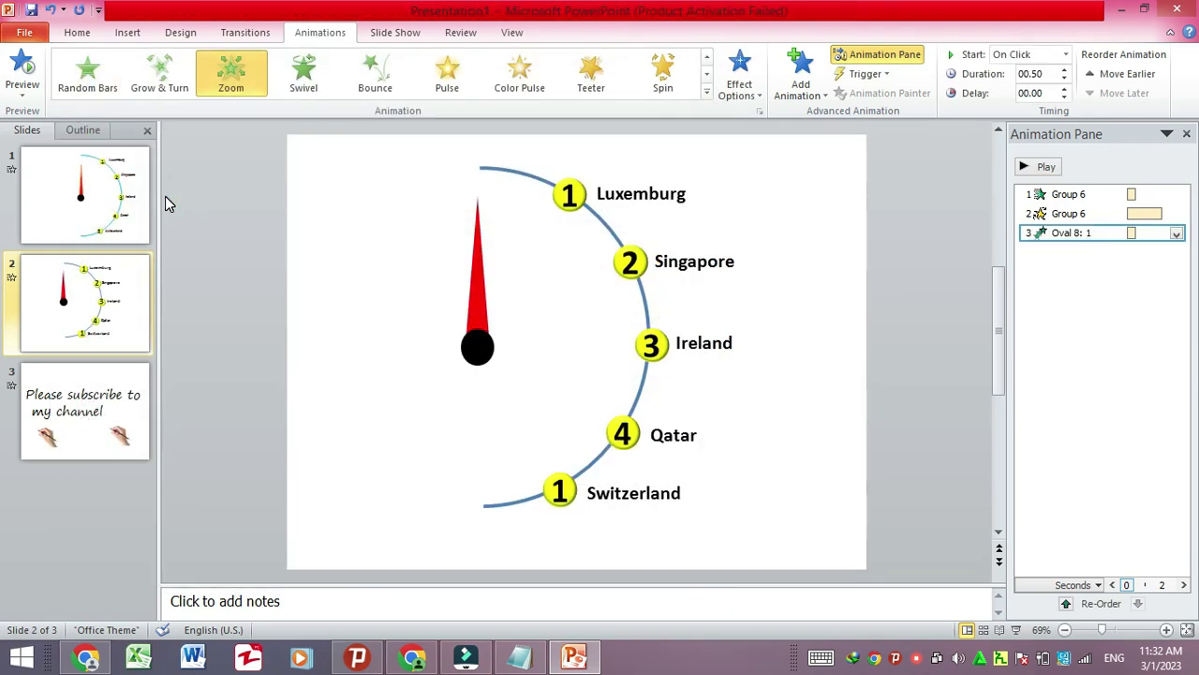
click(1067, 55)
click(1033, 101)
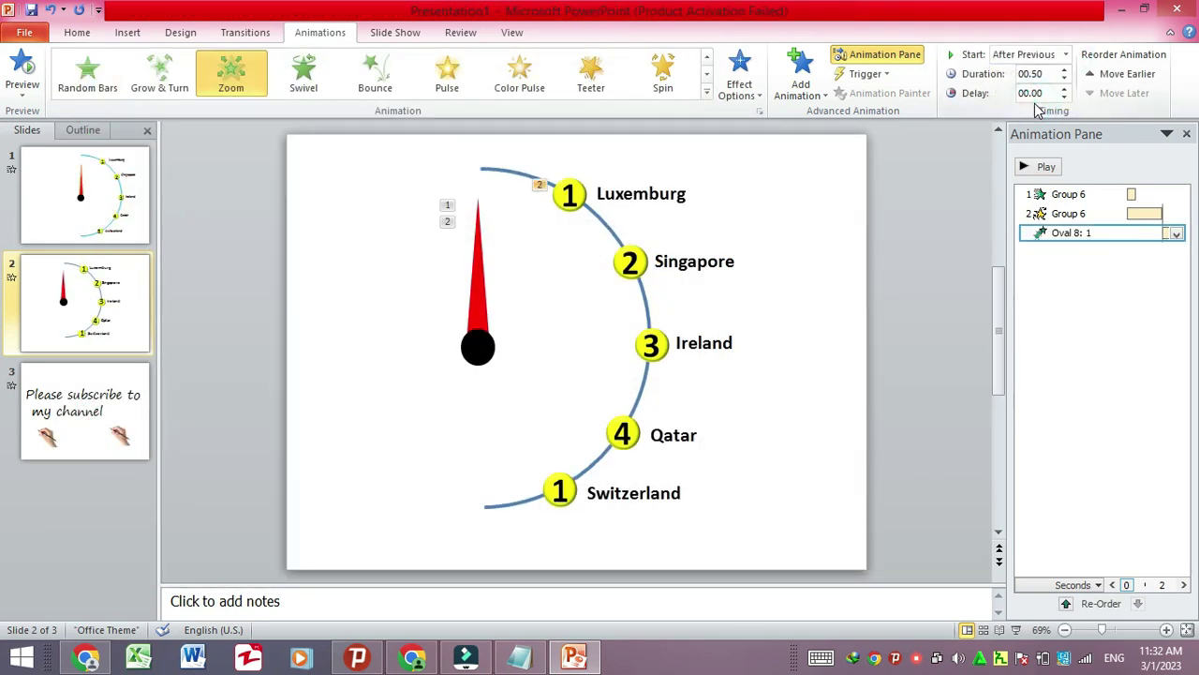
Step: Give the Luxembourg label a Wipe entrance From Left, starting With Previous
click(689, 195)
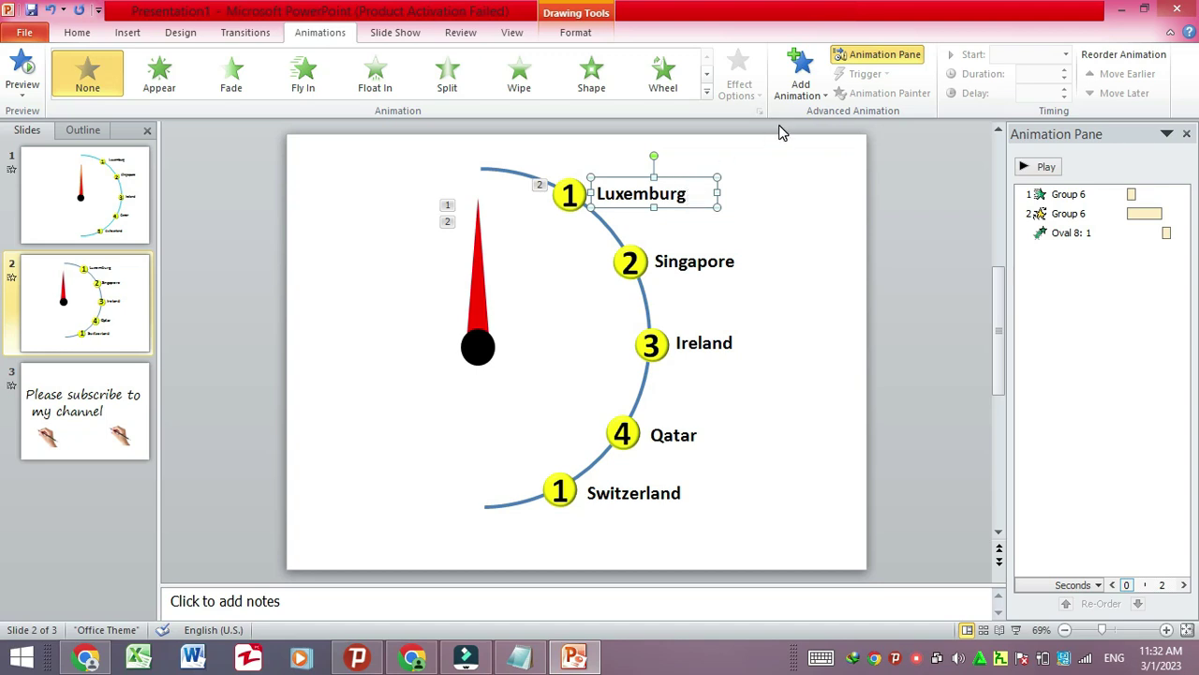
click(804, 94)
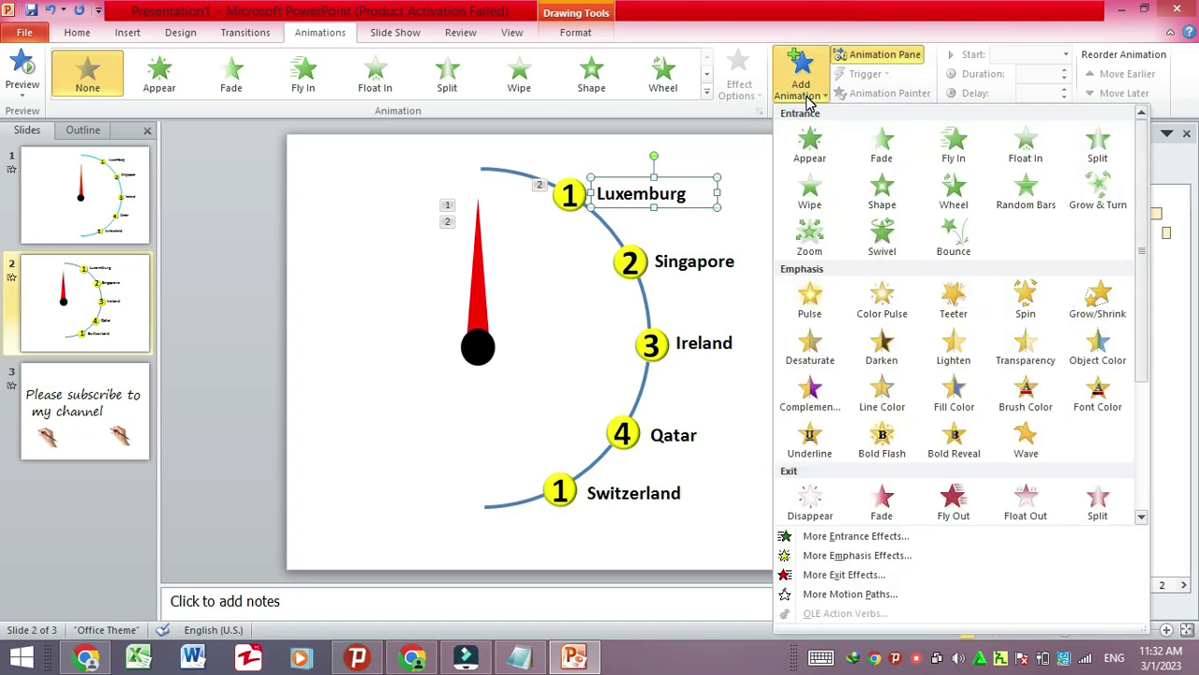
click(706, 91)
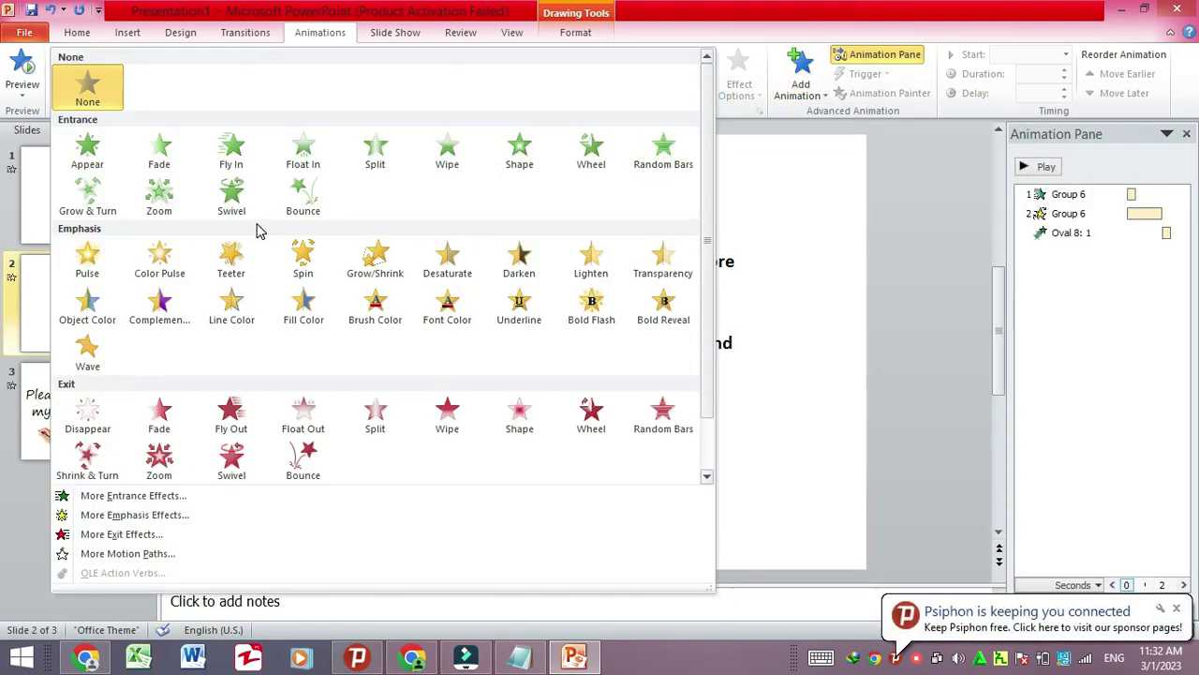
click(447, 150)
click(739, 75)
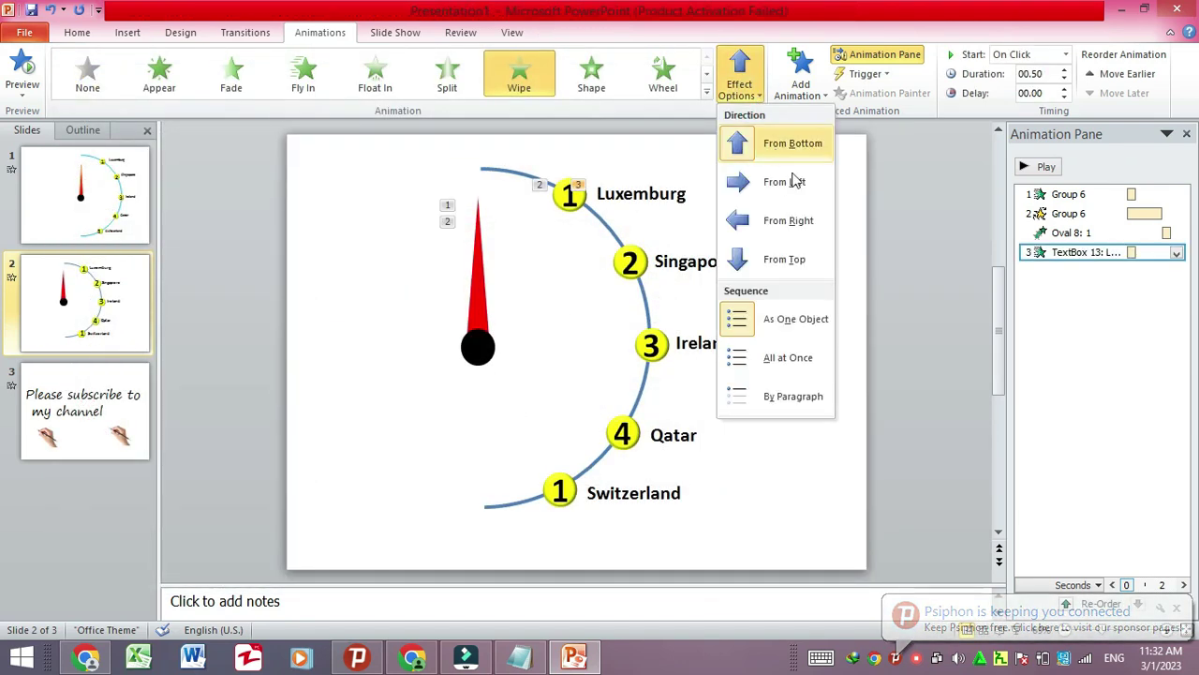
click(794, 181)
click(1066, 55)
click(1040, 89)
Step: Preview the animations again and select the red needle group
click(762, 193)
click(1031, 167)
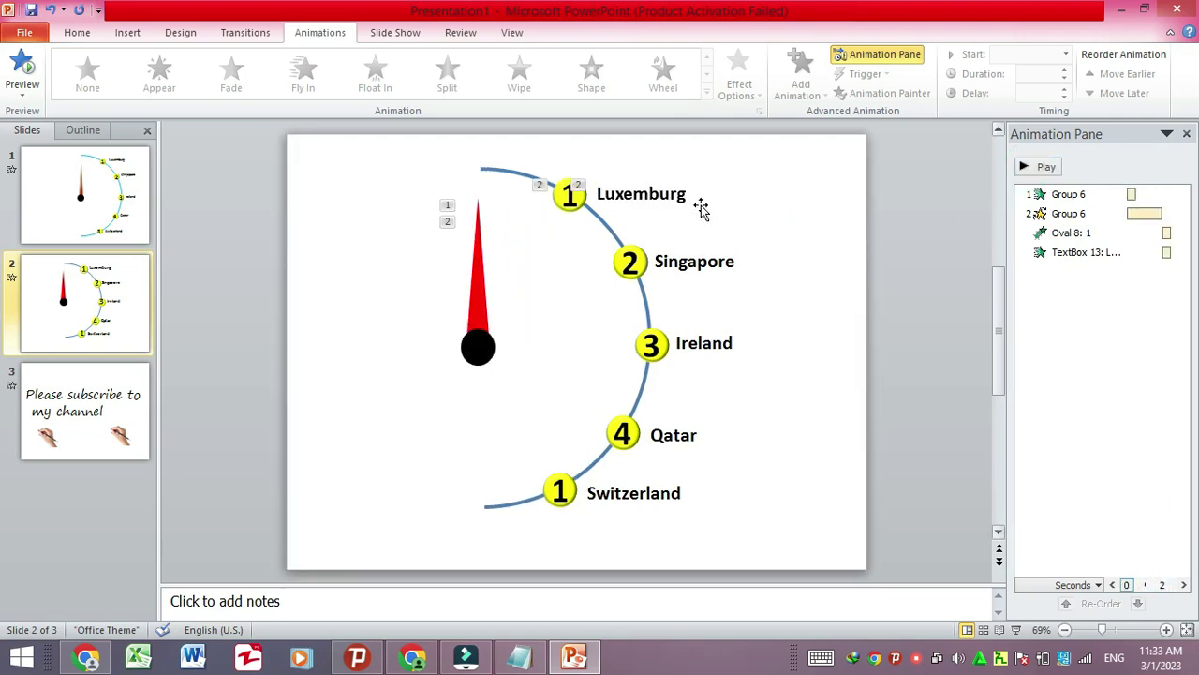
click(483, 275)
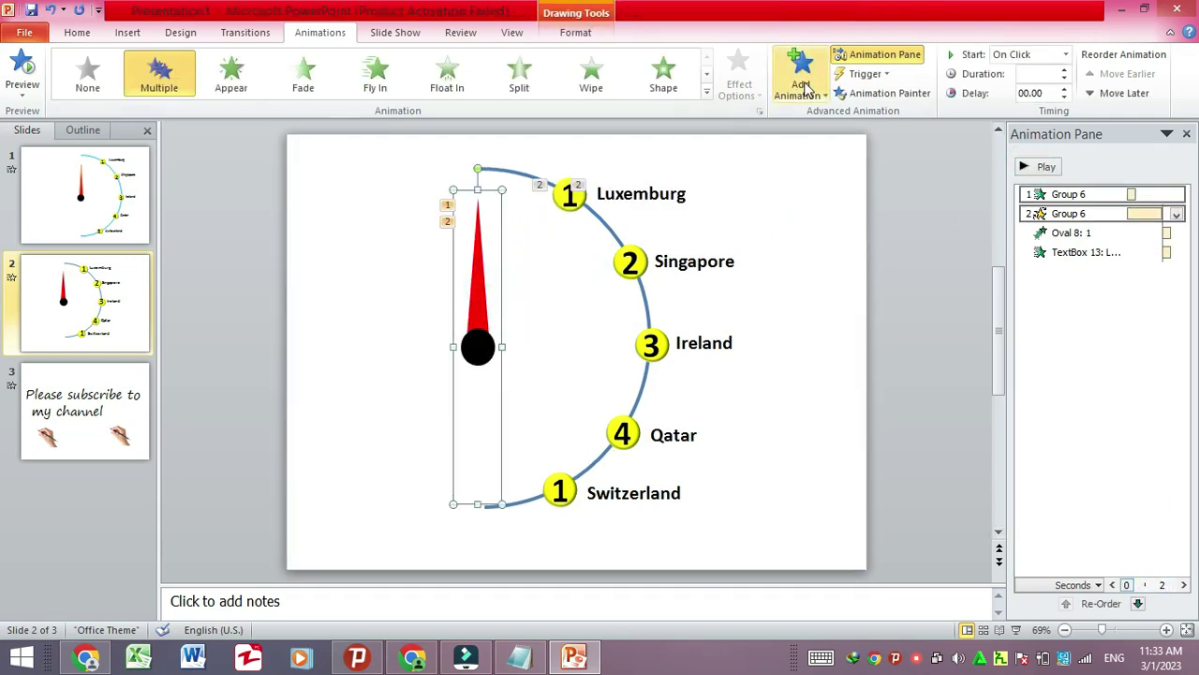
Step: Add a custom 30° clockwise Spin to the needle starting After Previous, then select the number 2 circle
click(806, 83)
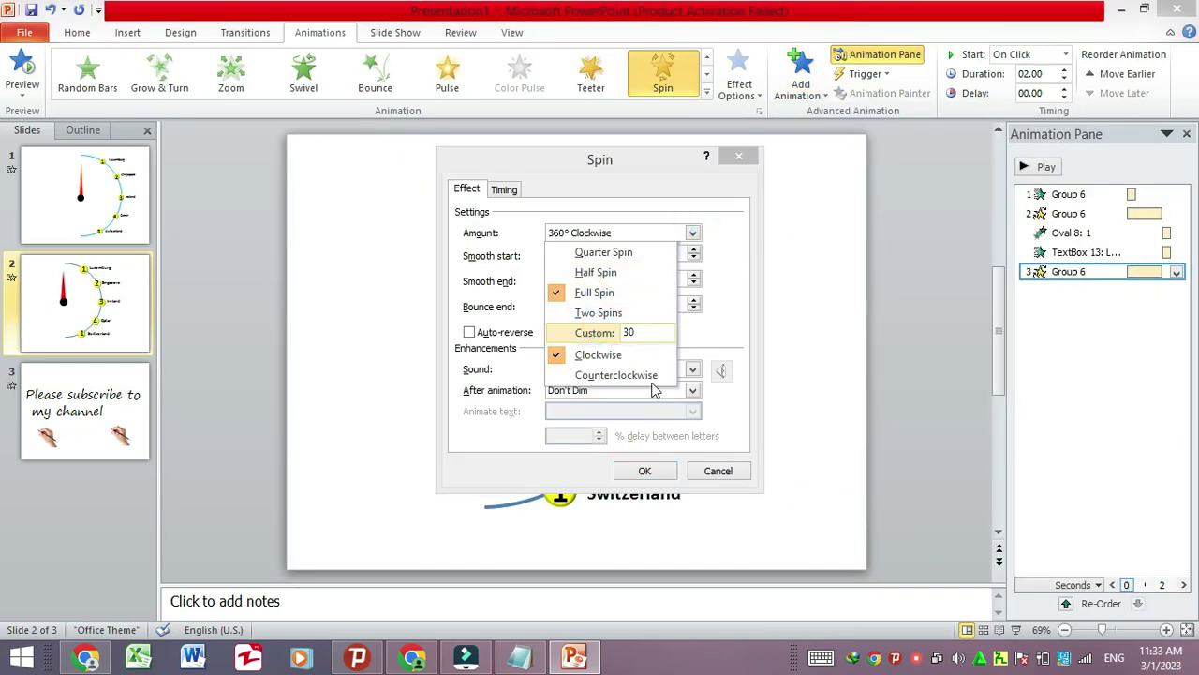
click(647, 473)
click(646, 471)
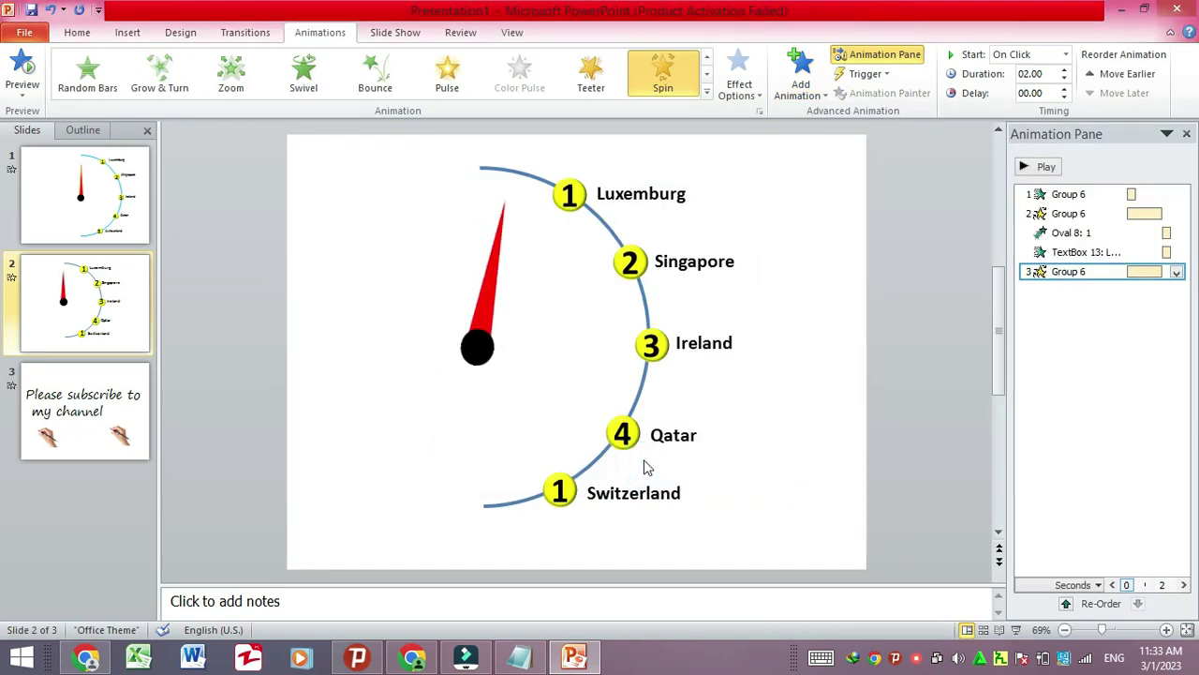
click(1067, 56)
click(1052, 104)
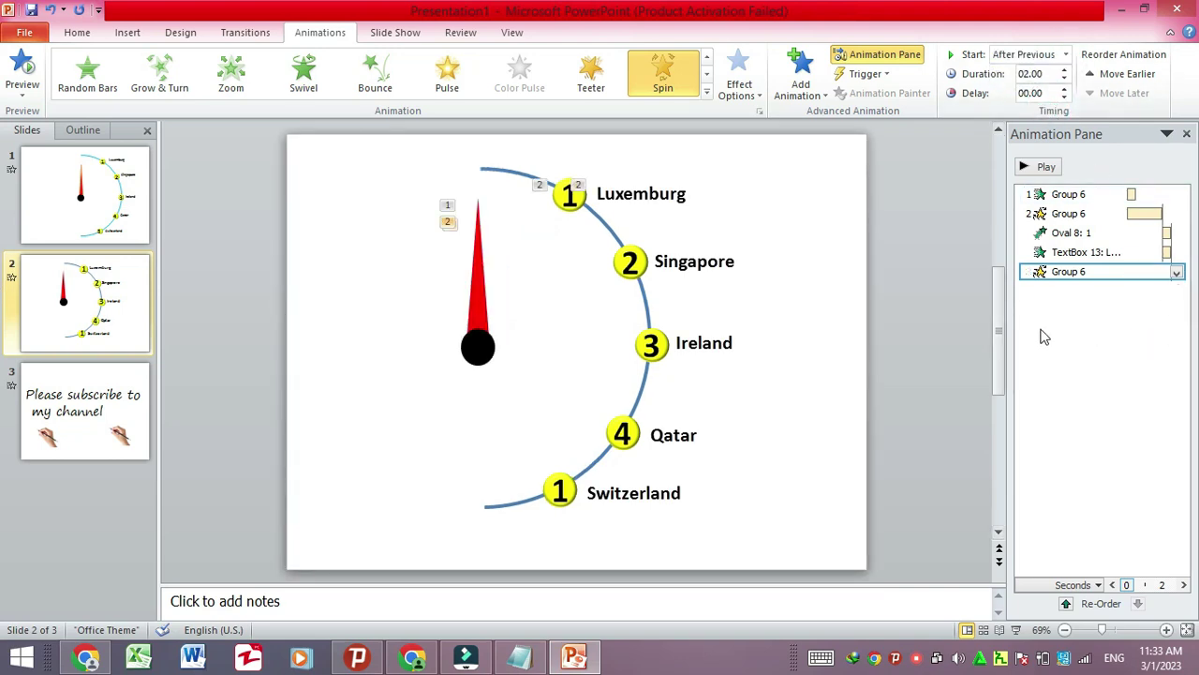
click(645, 259)
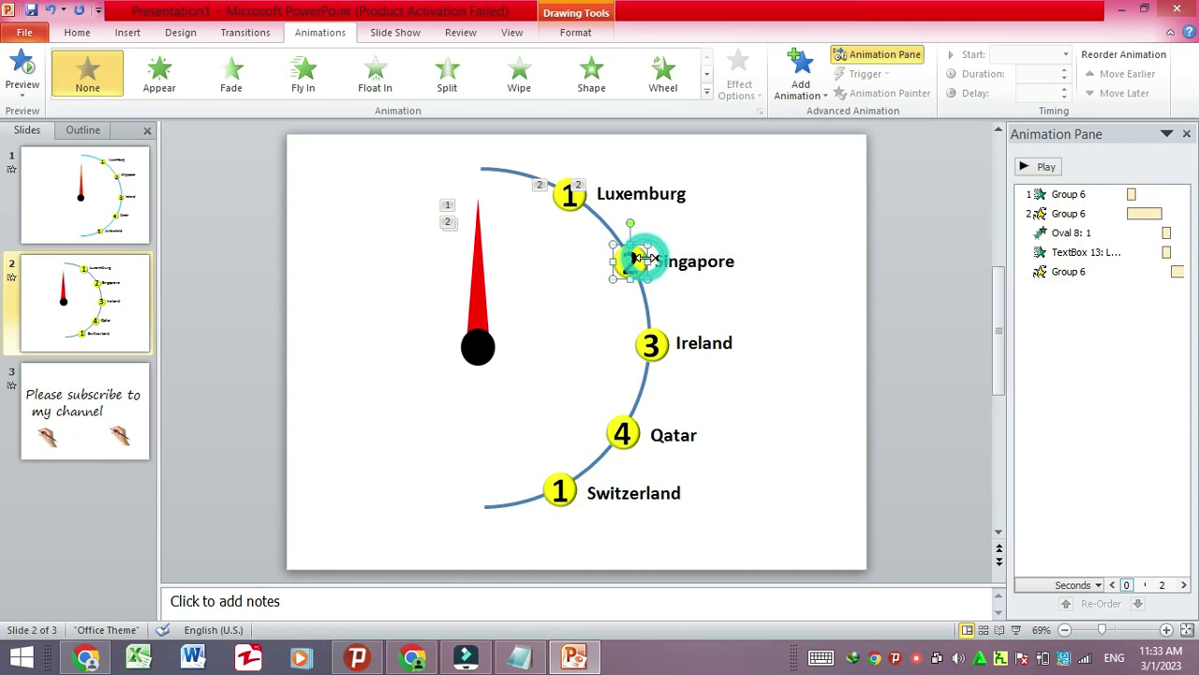
click(708, 94)
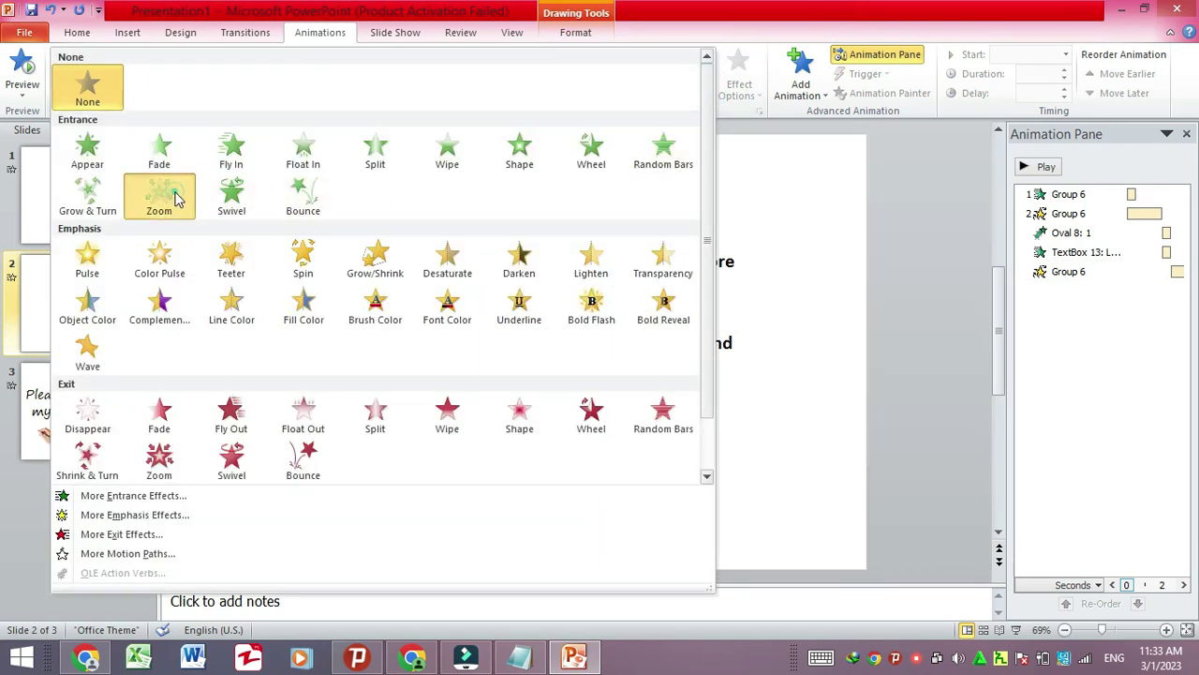
Step: Give the 2 circle a Zoom entrance starting After Previous
click(177, 262)
click(1066, 55)
click(1038, 104)
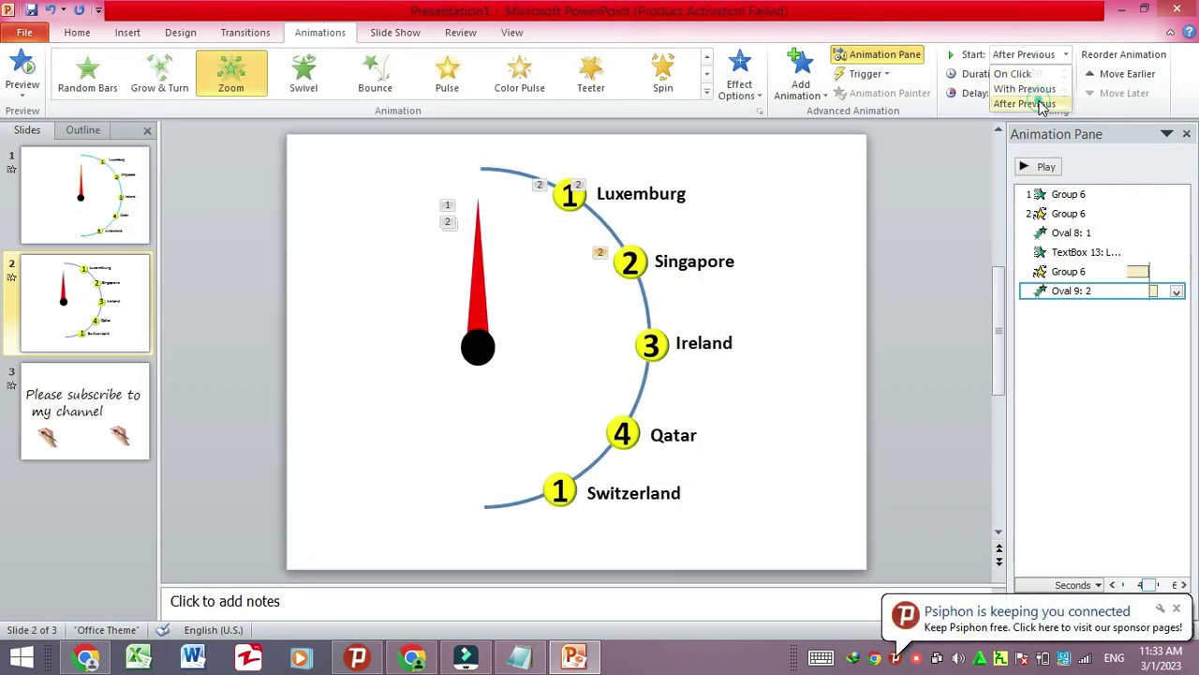
Step: Give the Singapore label a Wipe entrance From Left
click(714, 267)
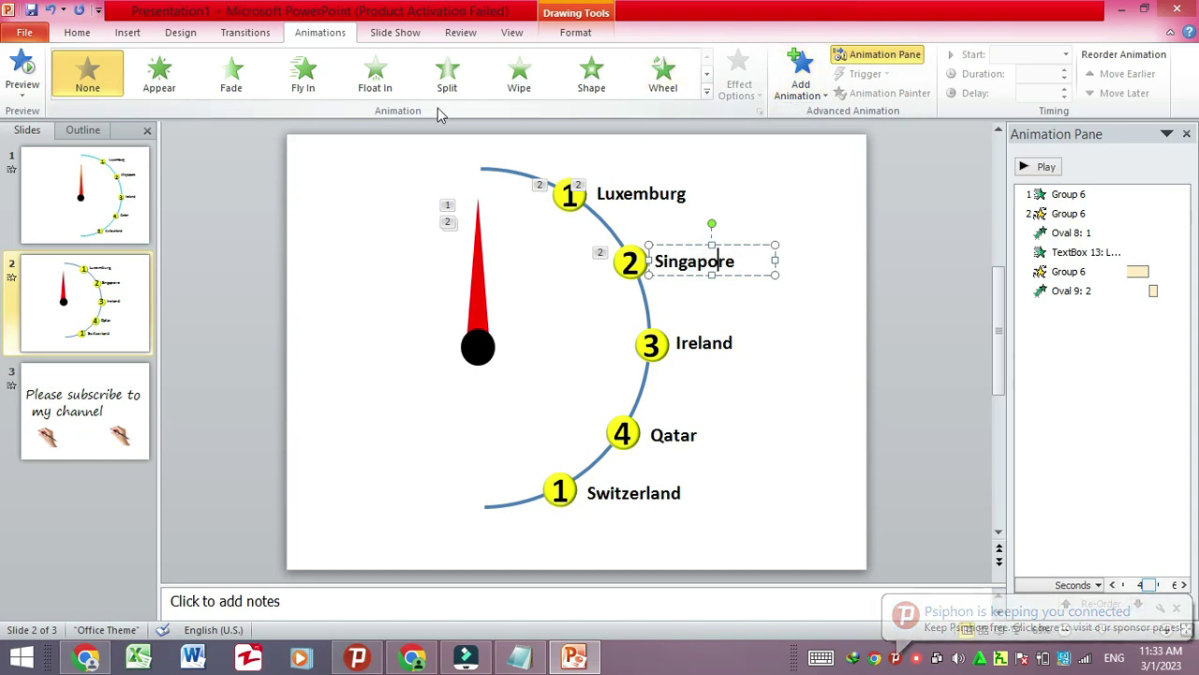
click(519, 73)
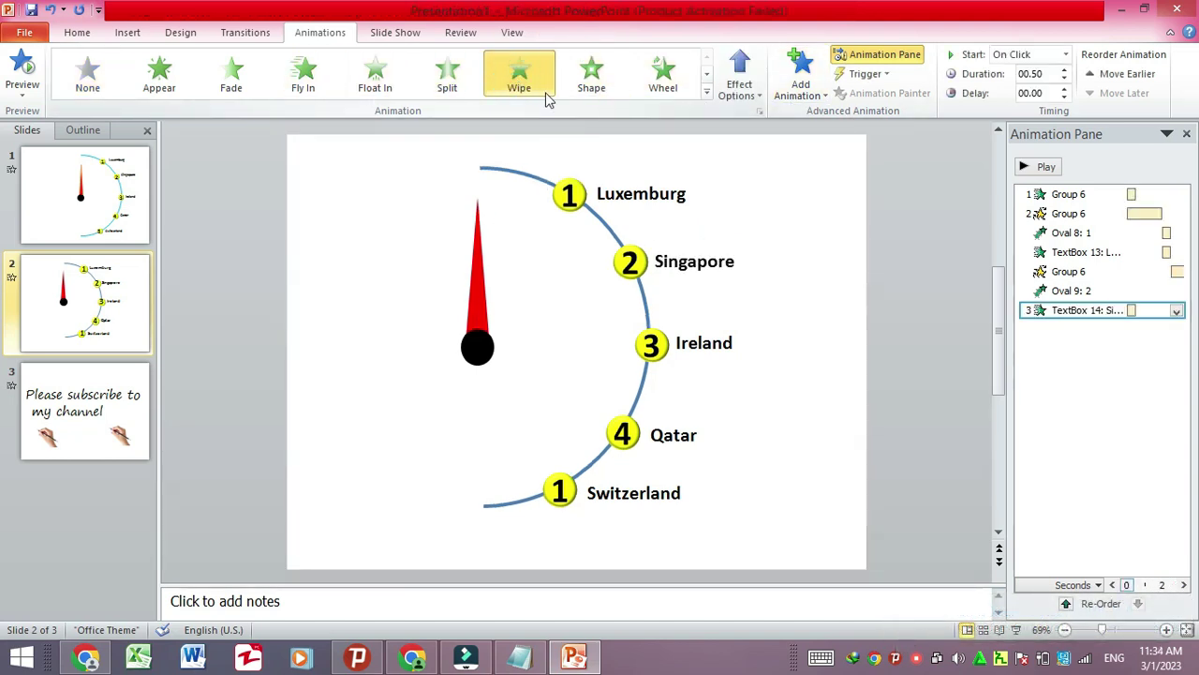
click(739, 75)
click(784, 182)
click(790, 283)
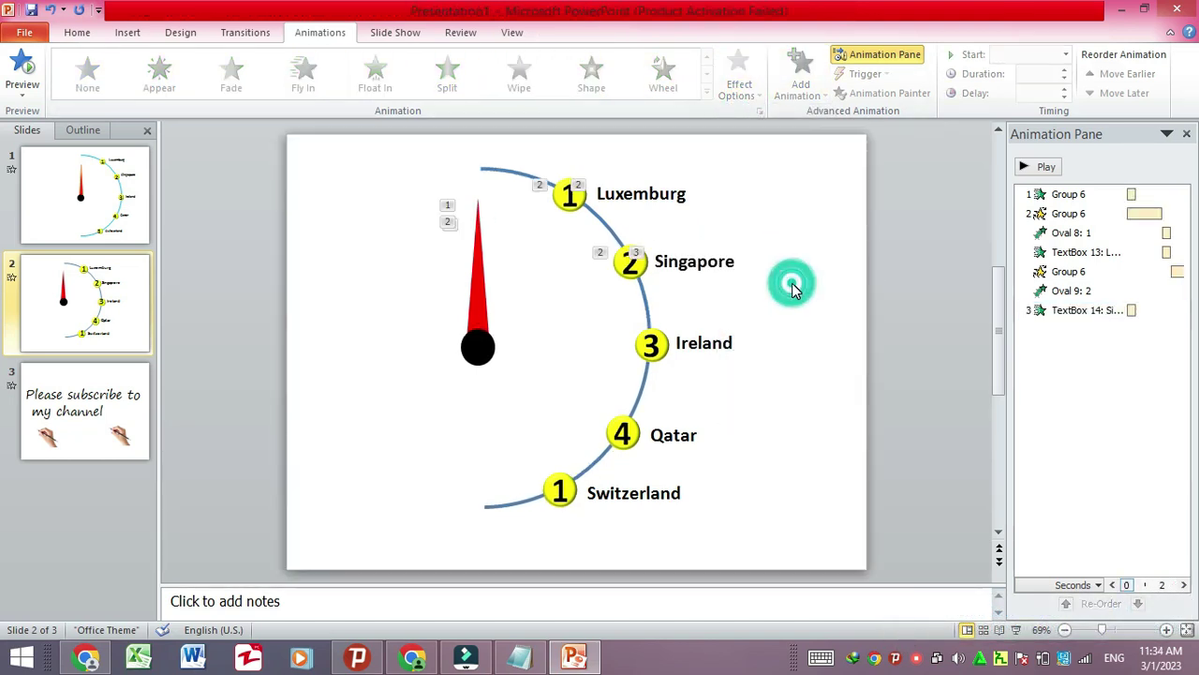
Step: Add another custom 30° Spin to the needle starting After Previous, then select the number 3 circle
click(478, 274)
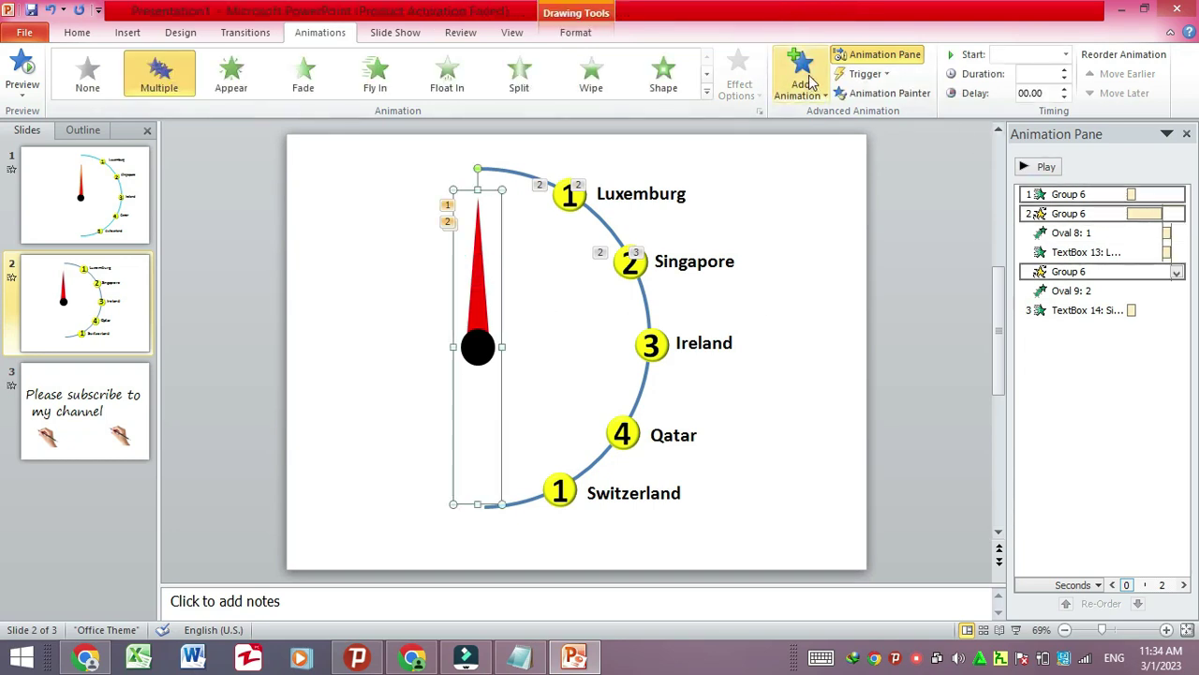
click(799, 71)
click(1020, 301)
click(1177, 330)
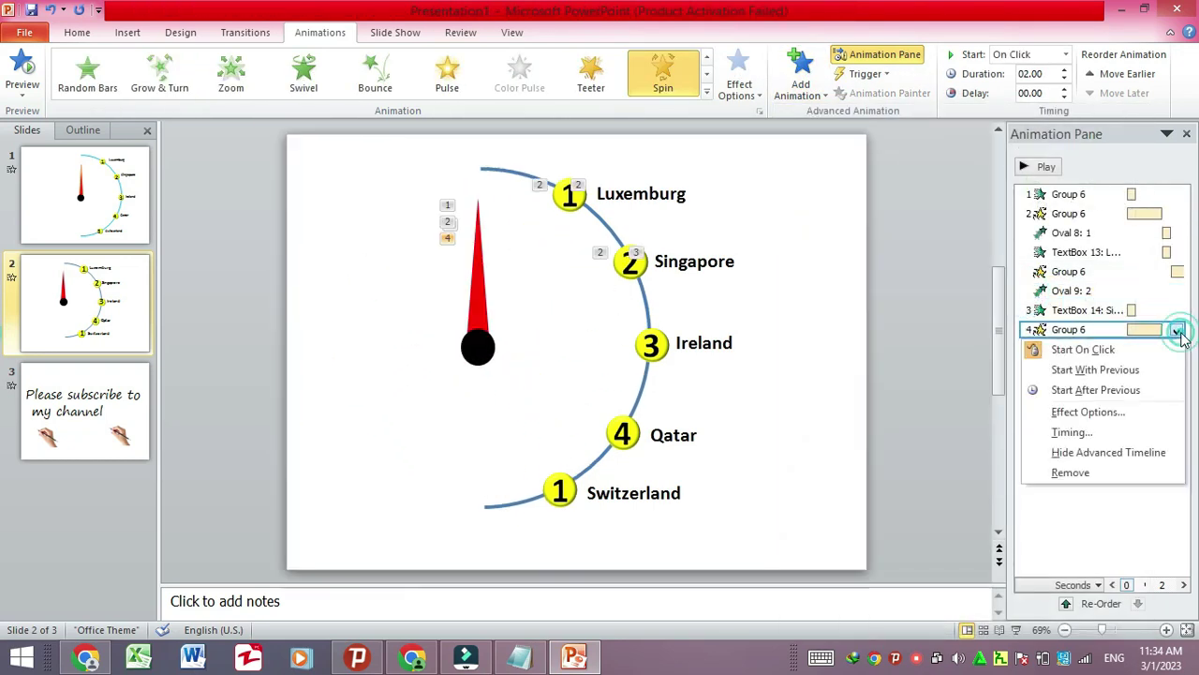
click(1090, 412)
click(693, 233)
click(592, 332)
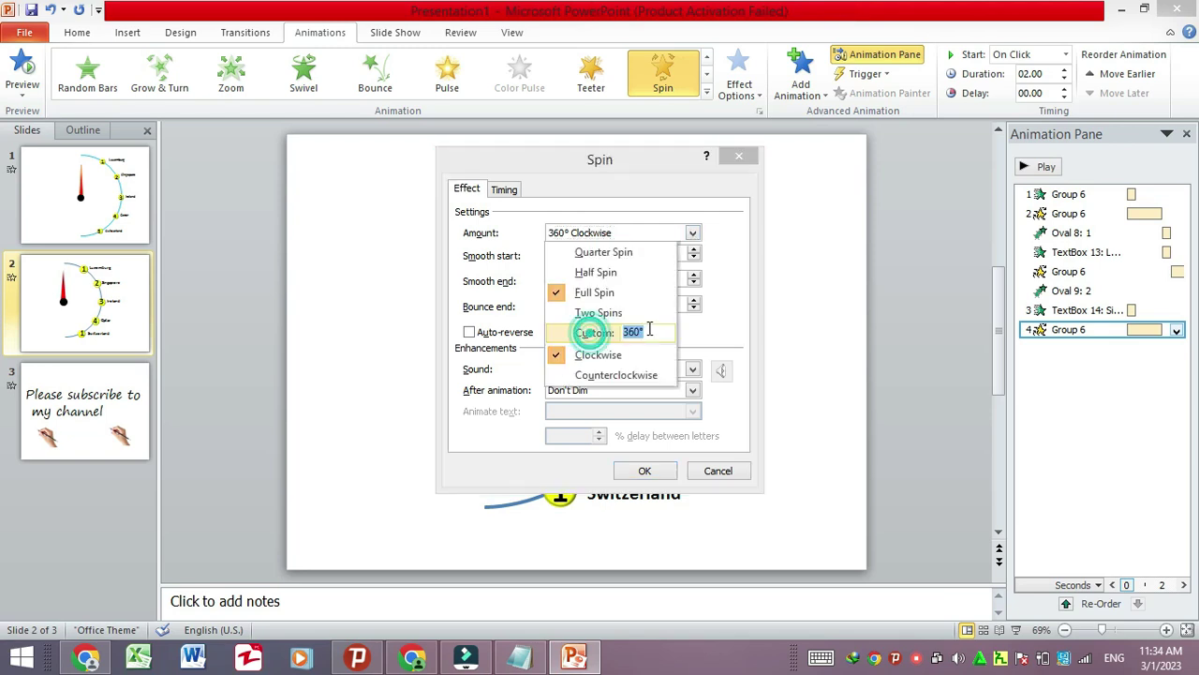
key(Return)
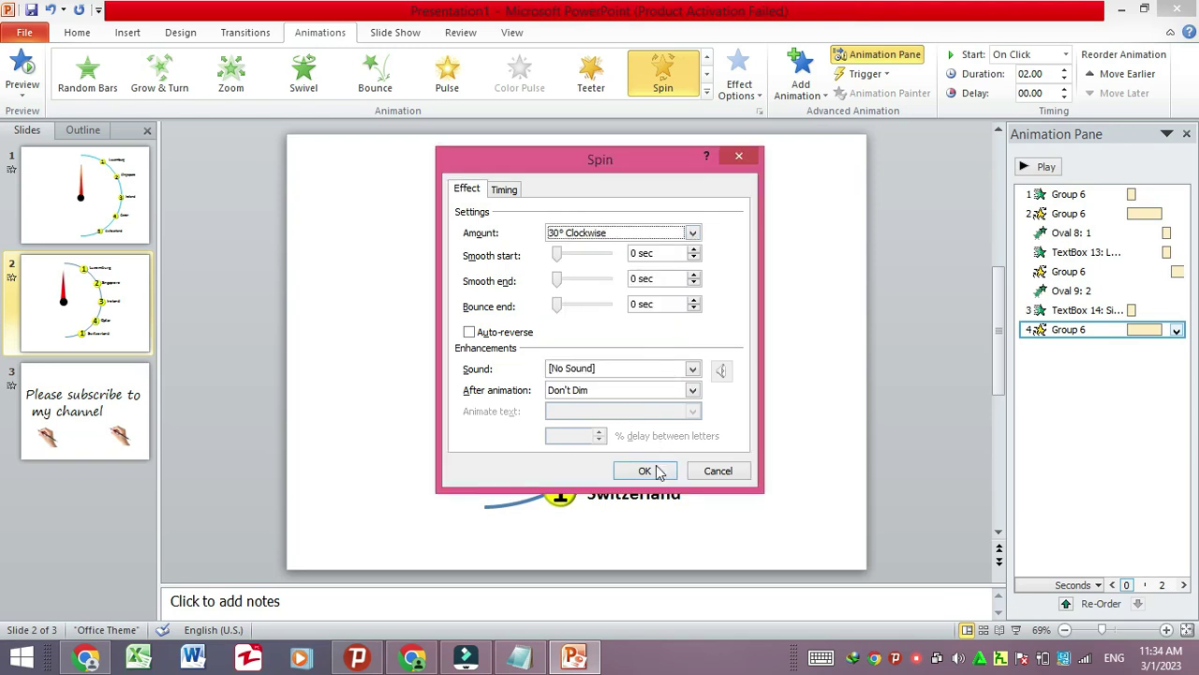
click(645, 471)
click(1066, 56)
click(1040, 105)
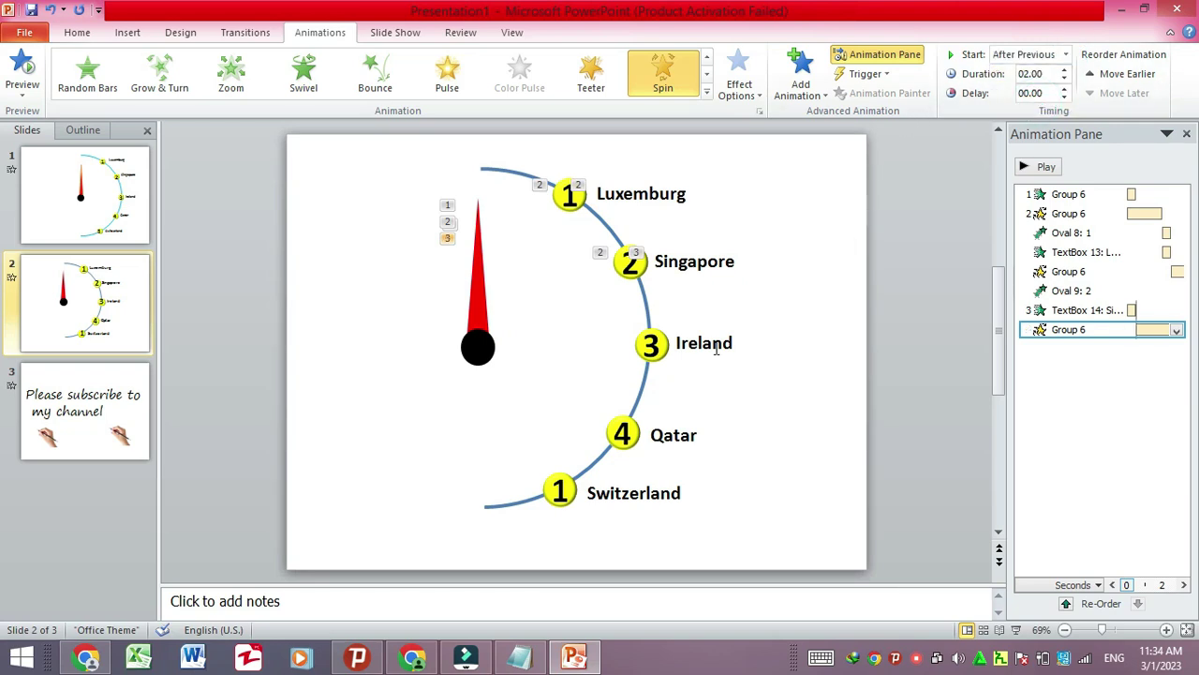
click(667, 344)
click(667, 344)
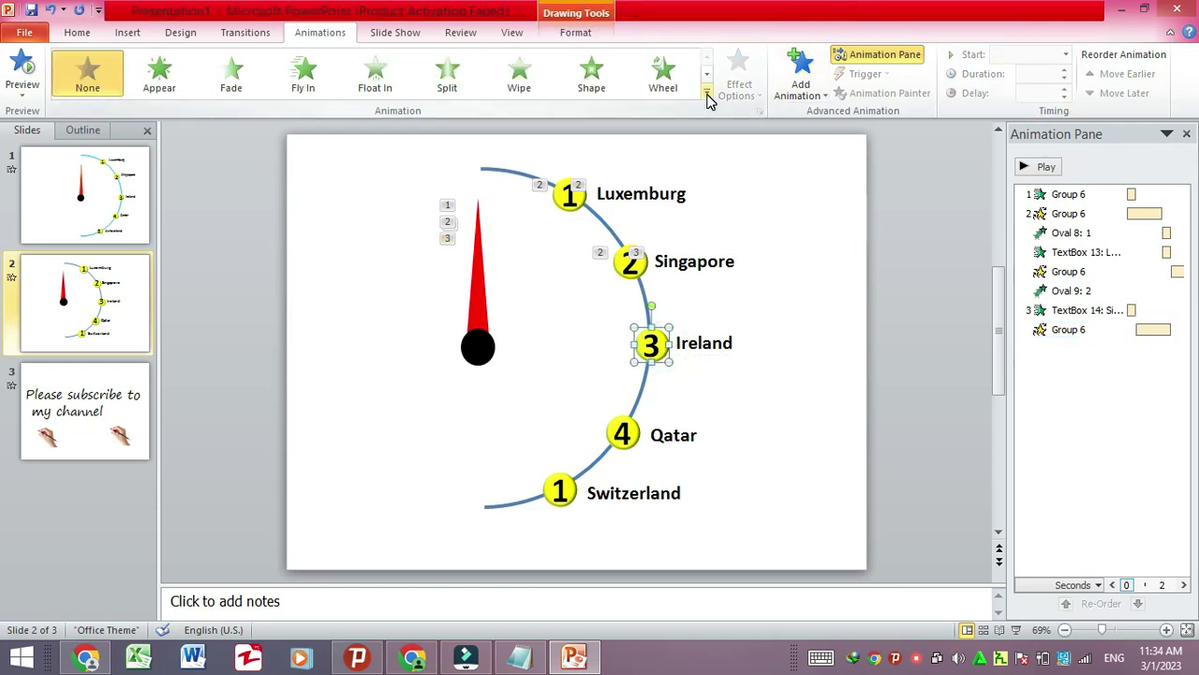
Step: Give the 3 circle a Zoom entrance starting After Previous
click(709, 97)
click(165, 192)
click(1066, 56)
click(1031, 108)
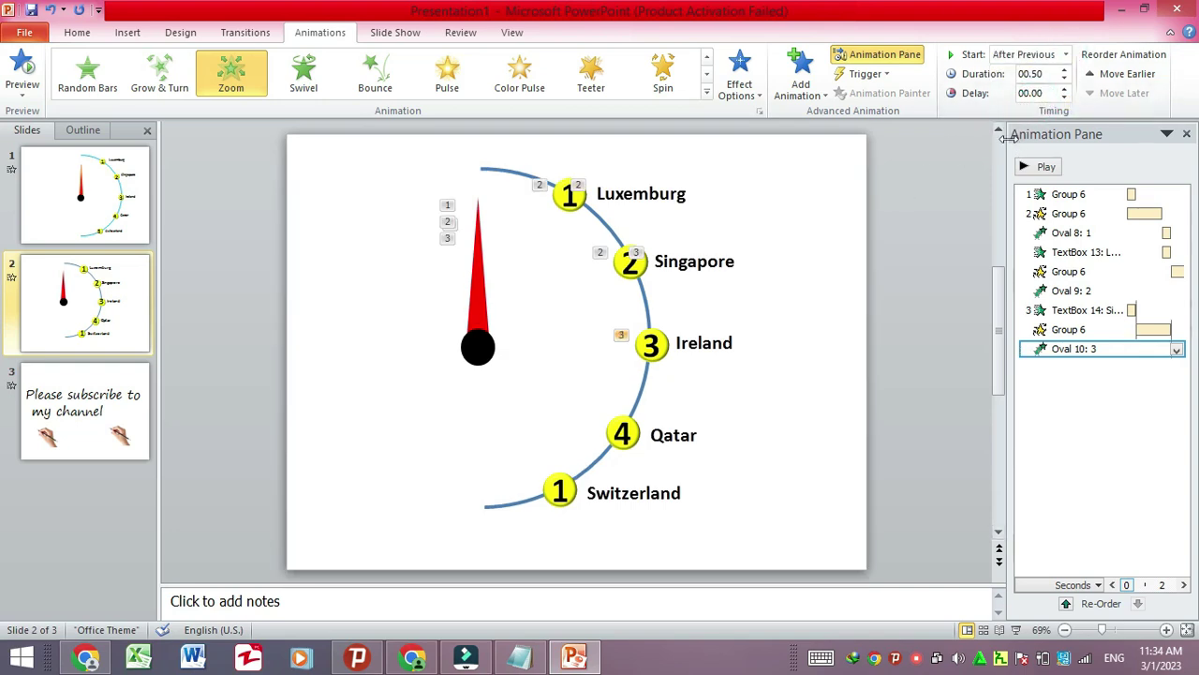
Step: Give the Ireland label a Wipe entrance From Left, starting With Previous
click(731, 345)
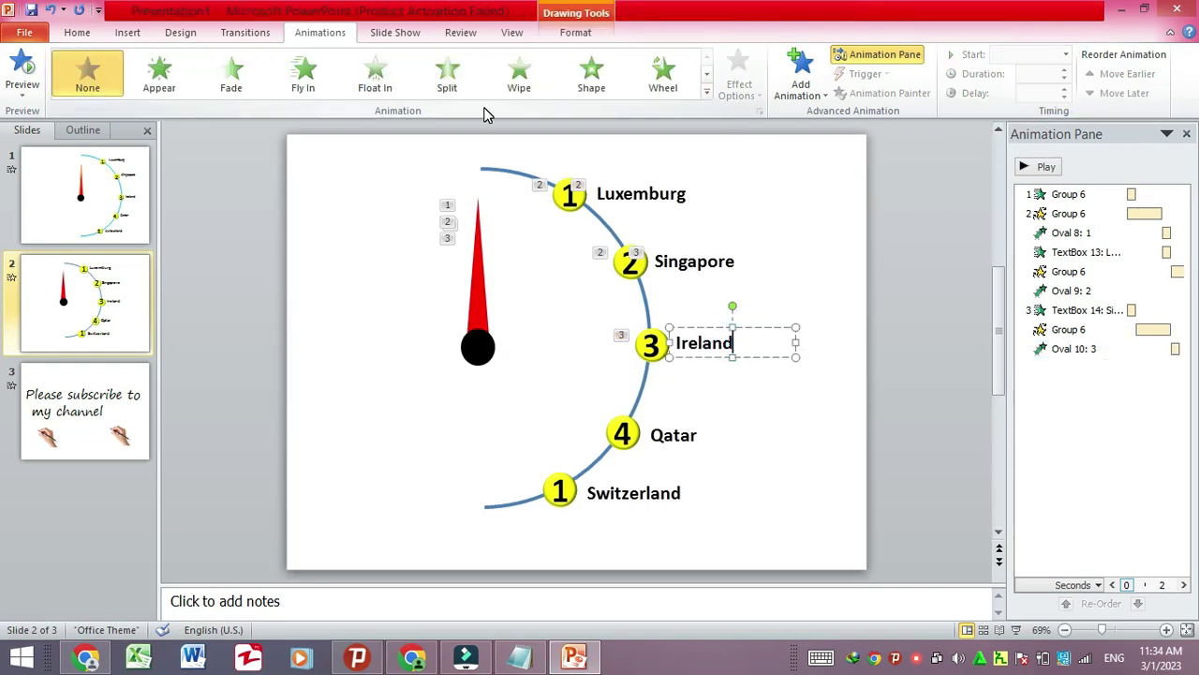
click(519, 73)
click(739, 85)
click(784, 184)
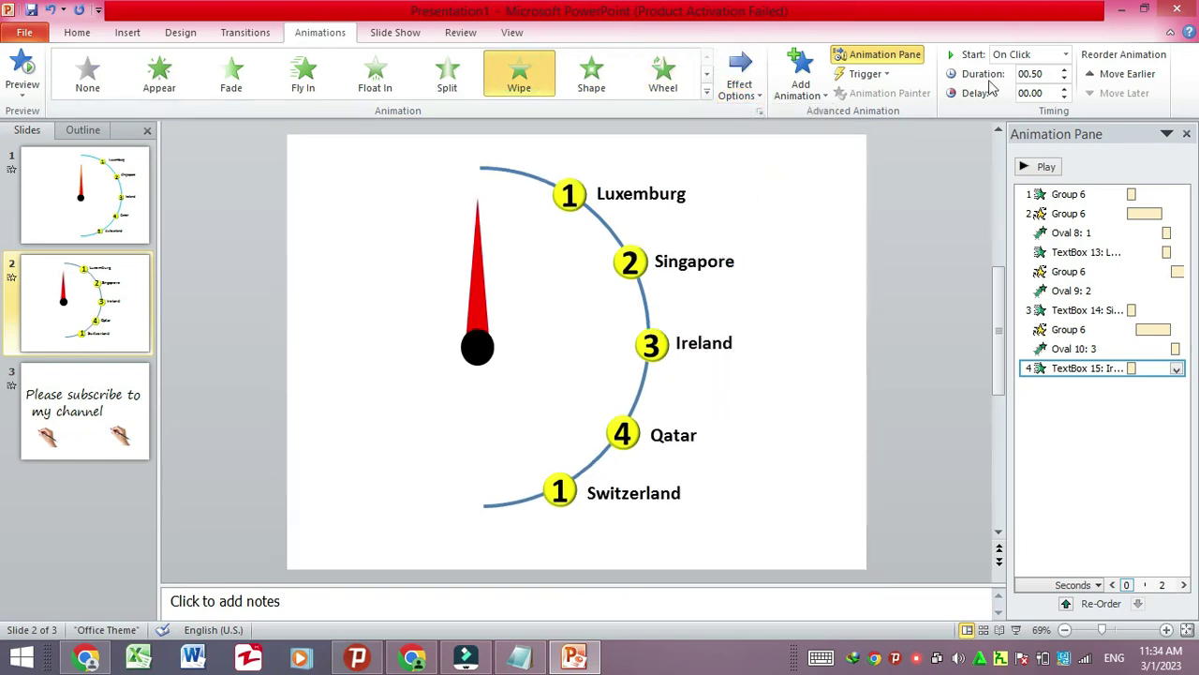
click(1066, 54)
click(1026, 87)
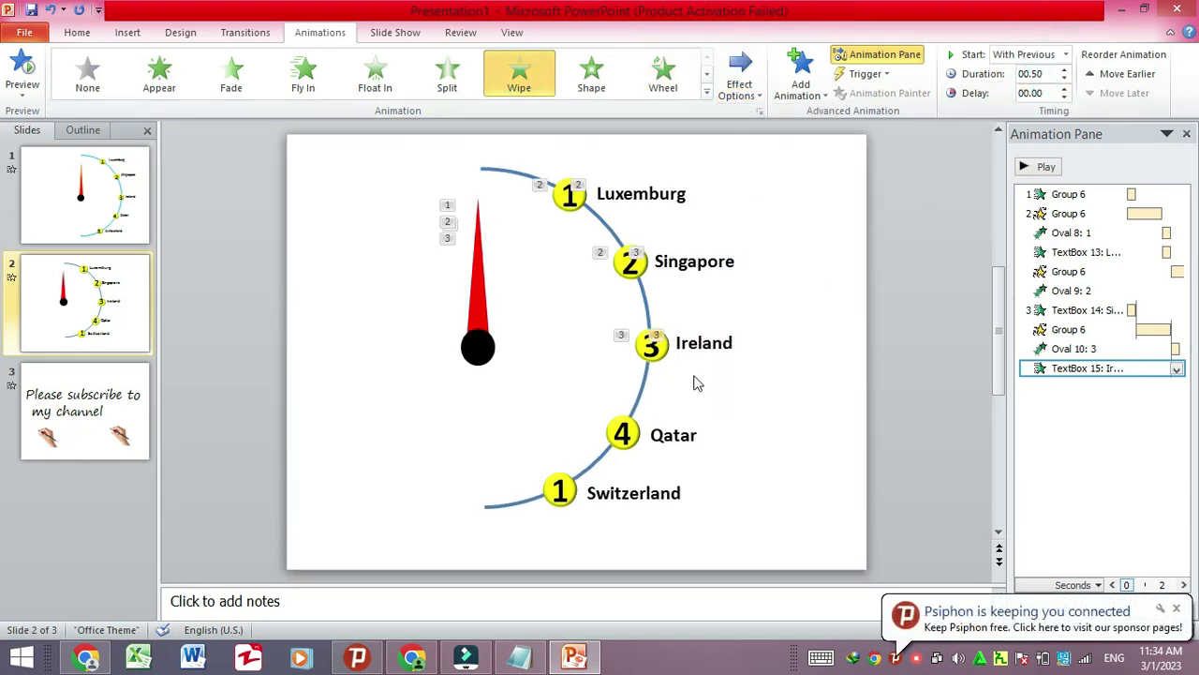
Step: Add a fourth custom 30° needle Spin set After Previous, then select the number 4 Qatar marker
click(488, 272)
click(800, 70)
click(1026, 300)
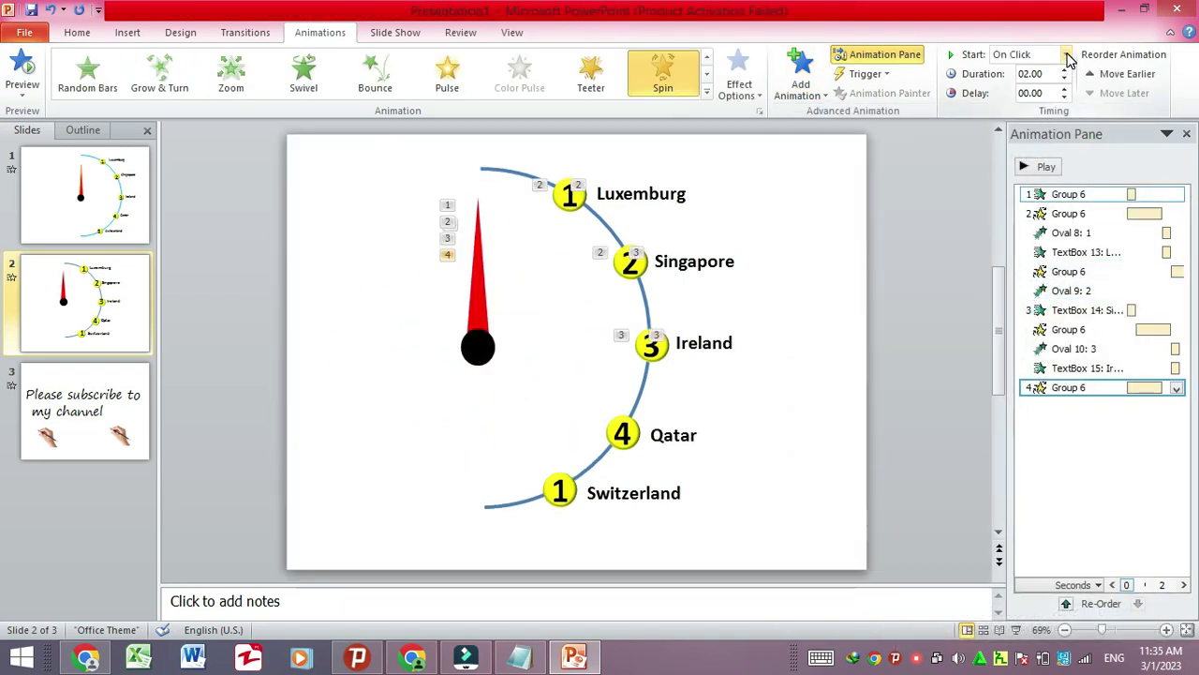
click(1066, 55)
click(1027, 103)
click(1177, 388)
click(1092, 467)
click(695, 233)
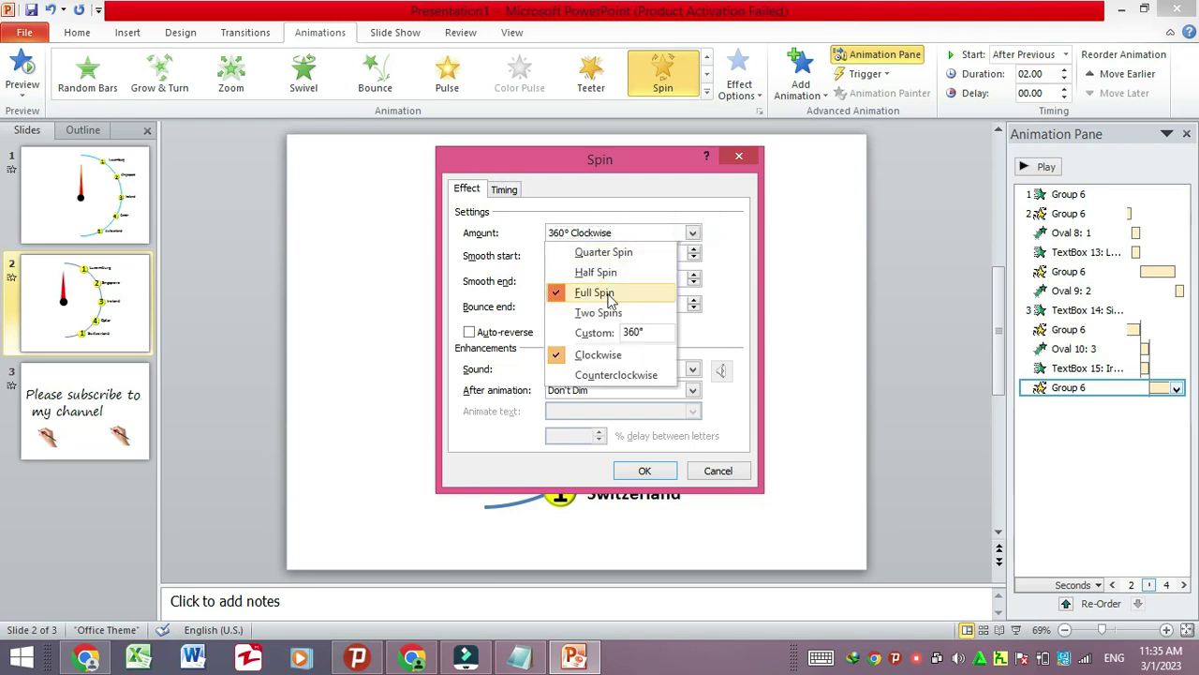
click(596, 333)
key(Return)
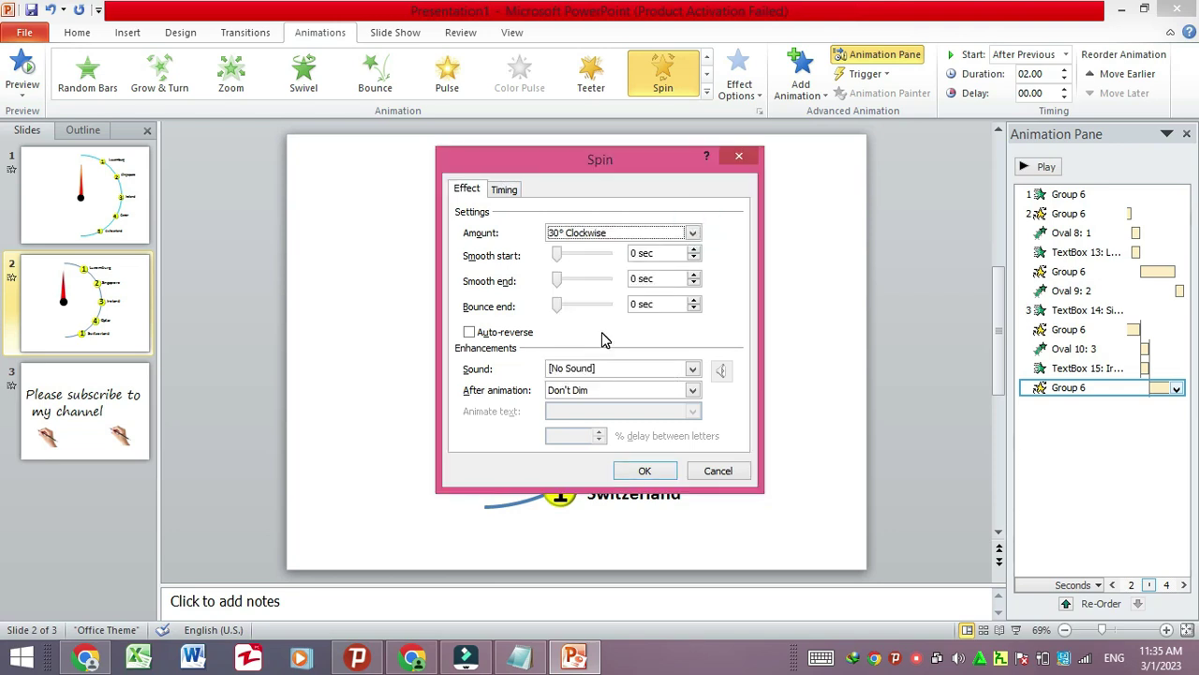
click(648, 471)
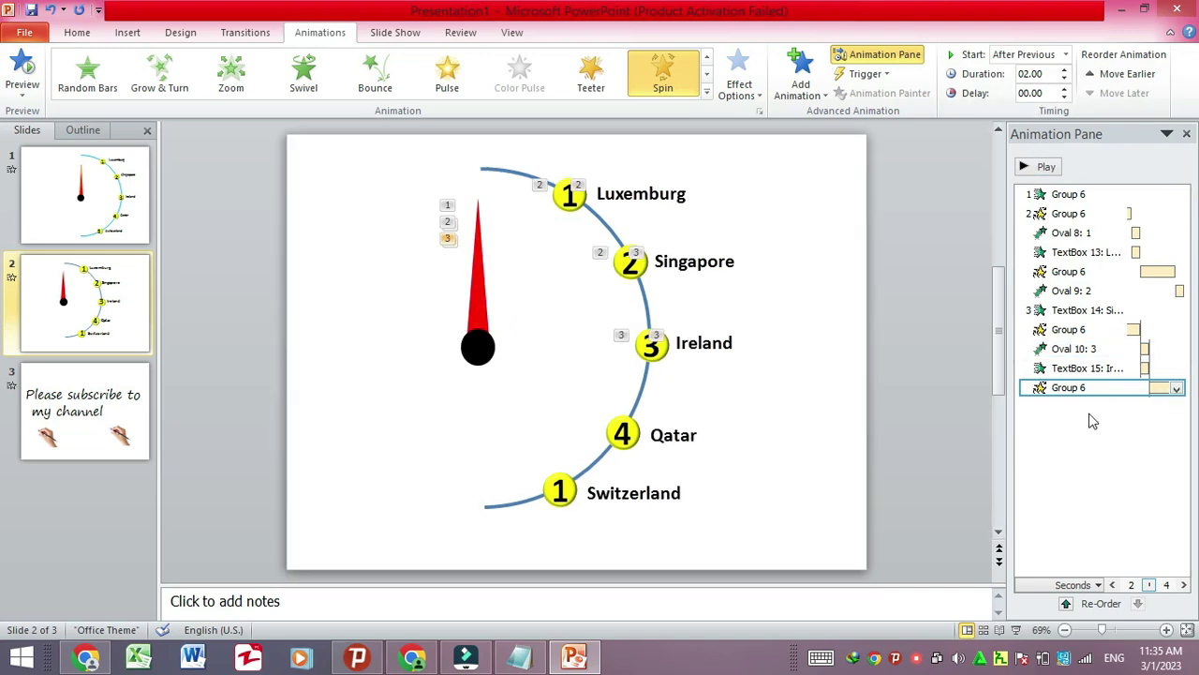
click(634, 434)
Step: Give the 4 Qatar marker a Zoom entrance starting After Previous
click(707, 95)
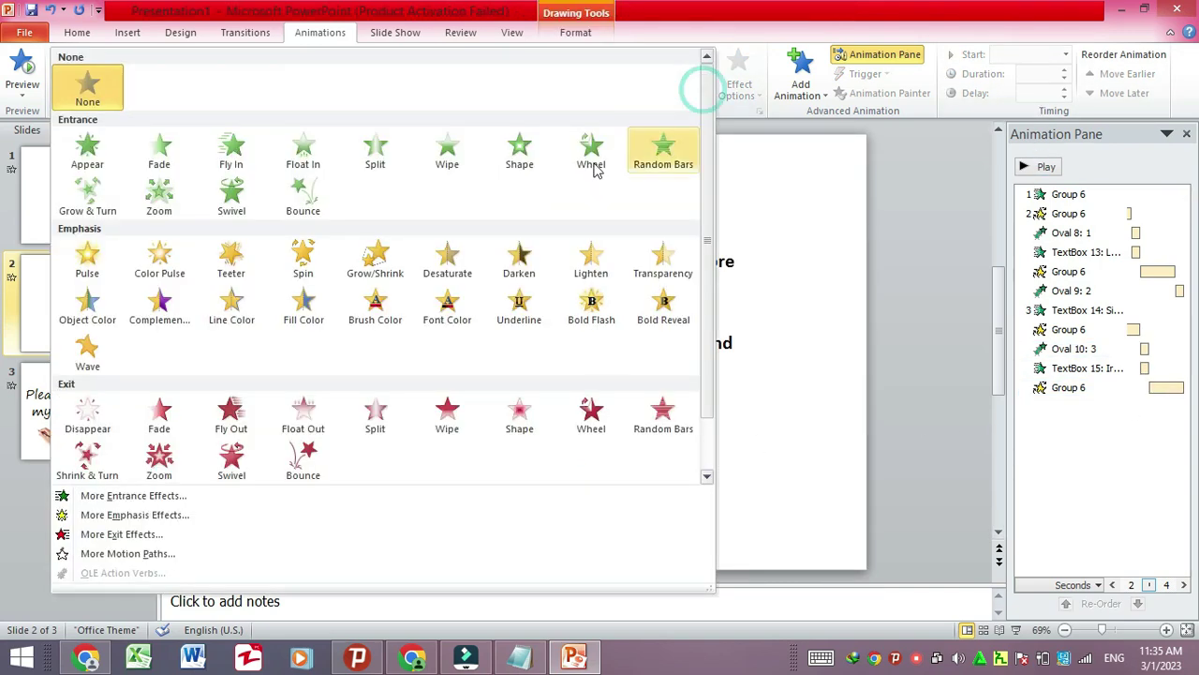
click(161, 197)
click(1031, 55)
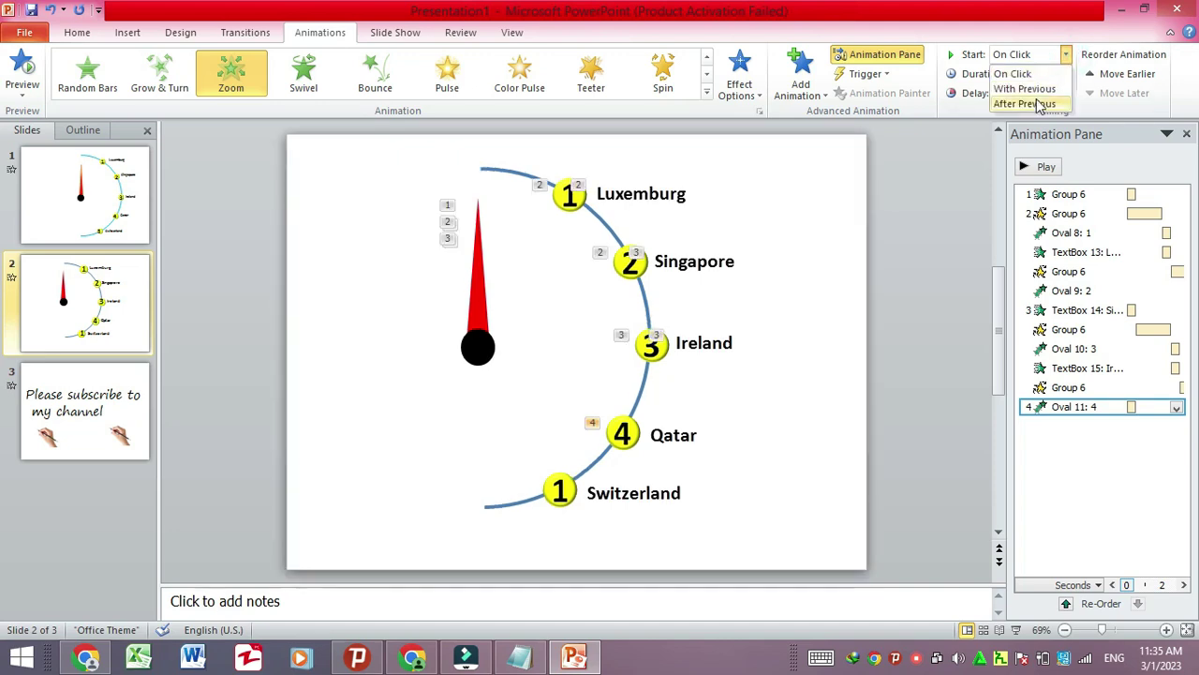
click(1031, 105)
Step: Give the Qatar label a Wipe entrance From Left, starting With Previous
click(693, 428)
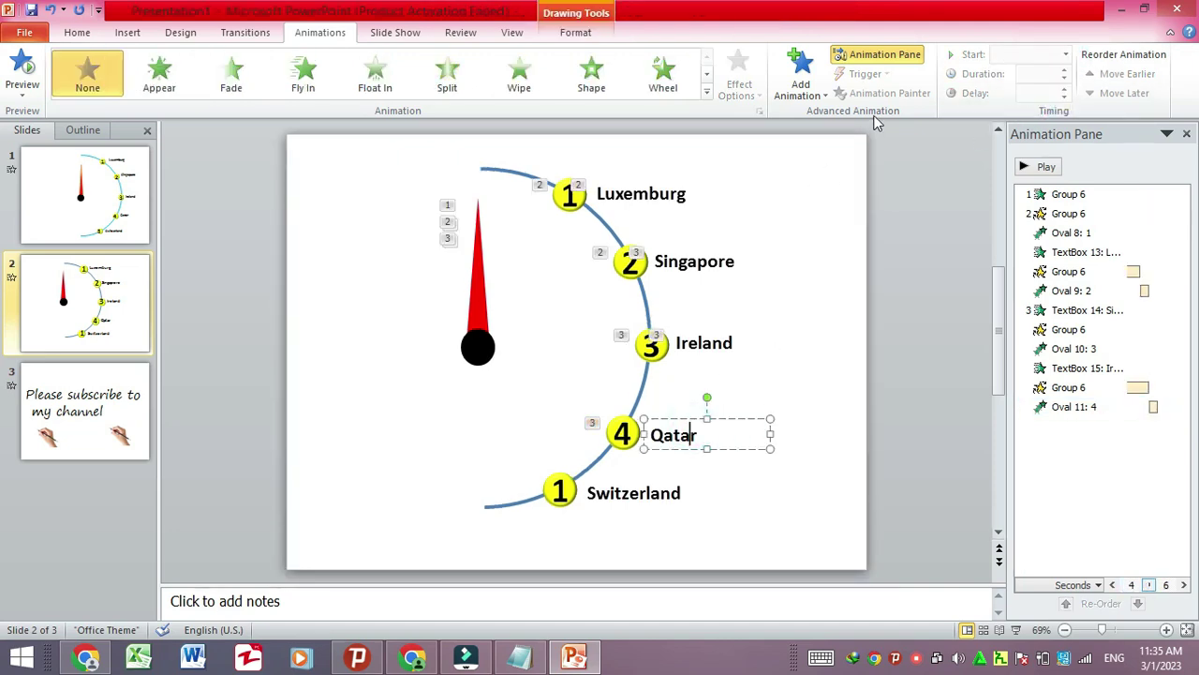
click(518, 74)
click(739, 82)
click(778, 182)
click(1063, 54)
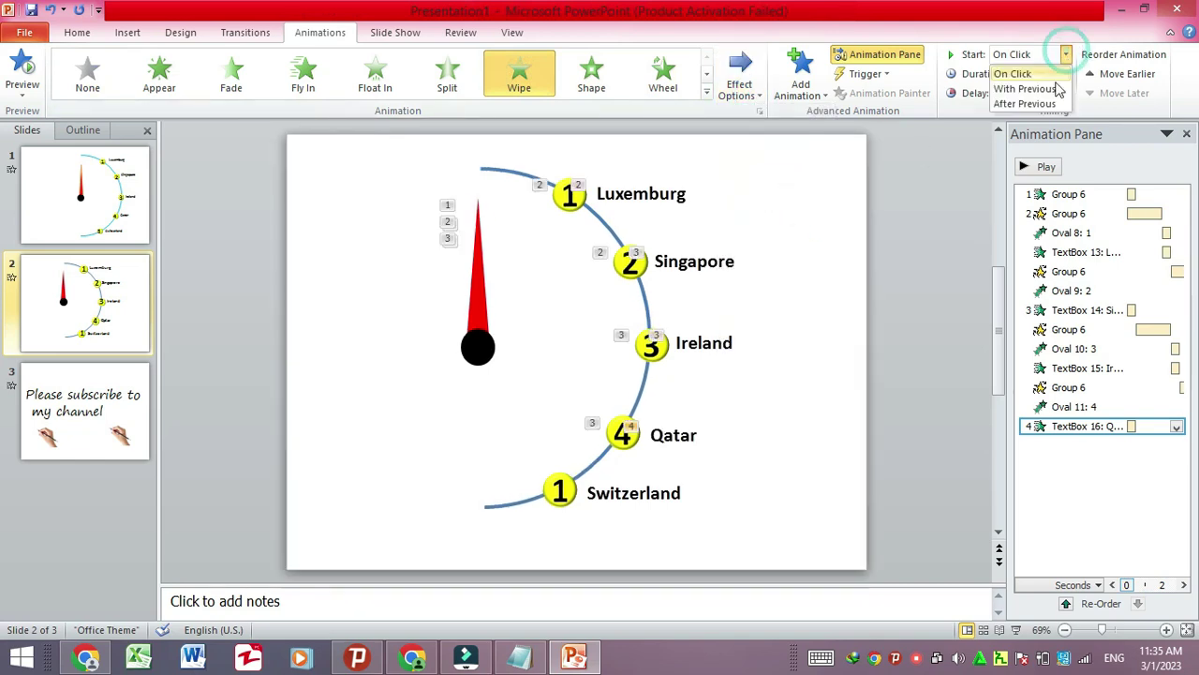
click(1026, 86)
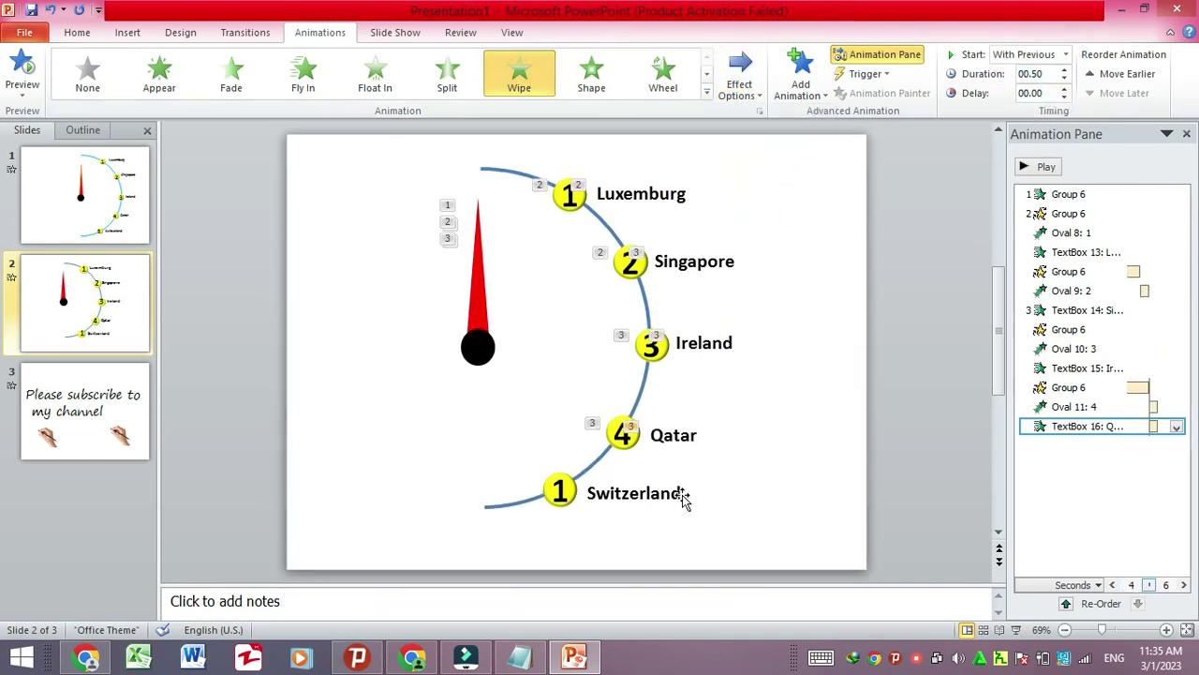
Step: Add a 30° clockwise needle Spin set After Previous, then select the Switzerland marker
click(482, 276)
click(801, 75)
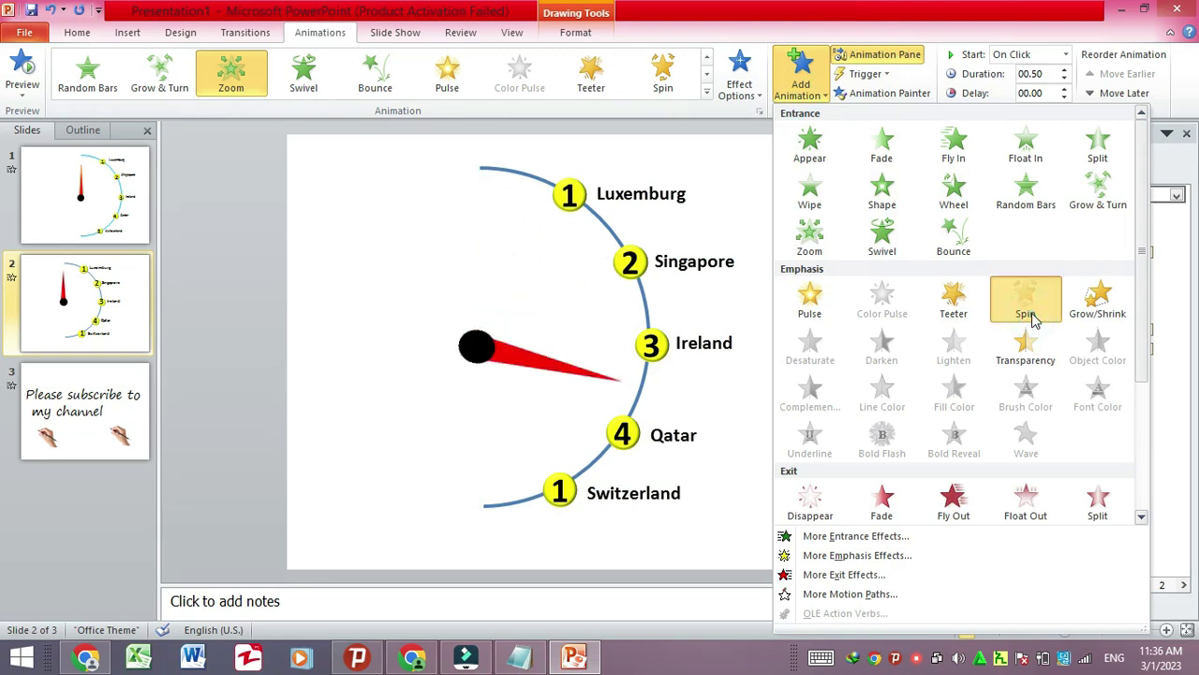
click(1032, 296)
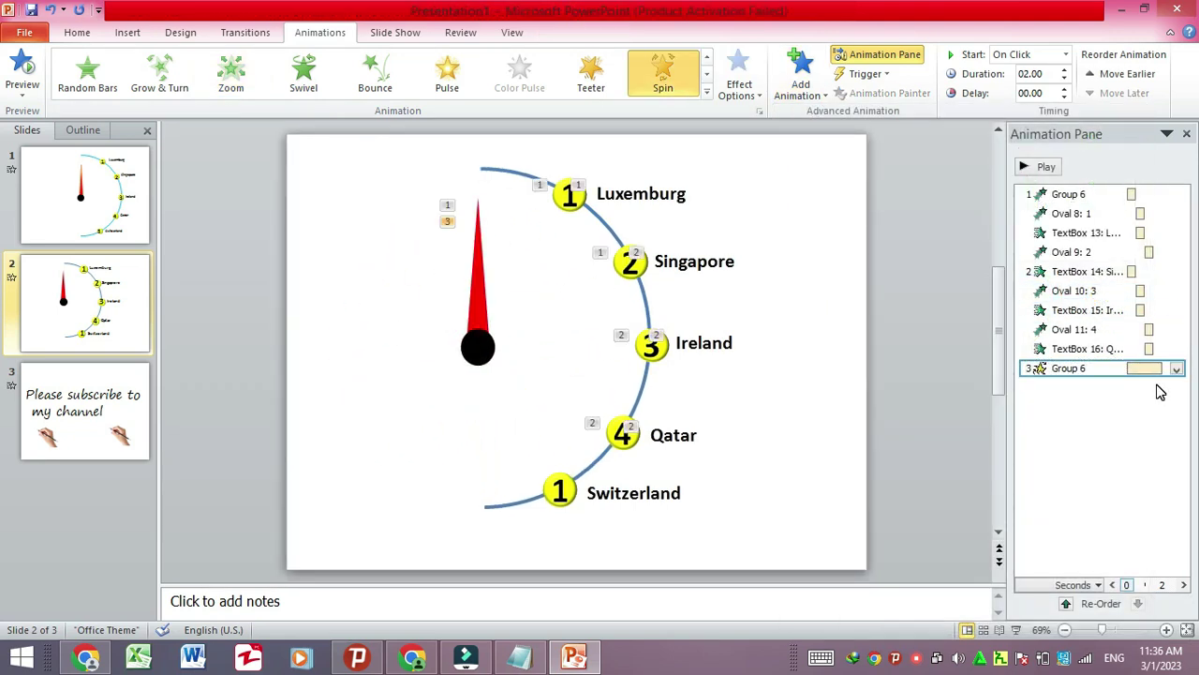
click(1176, 368)
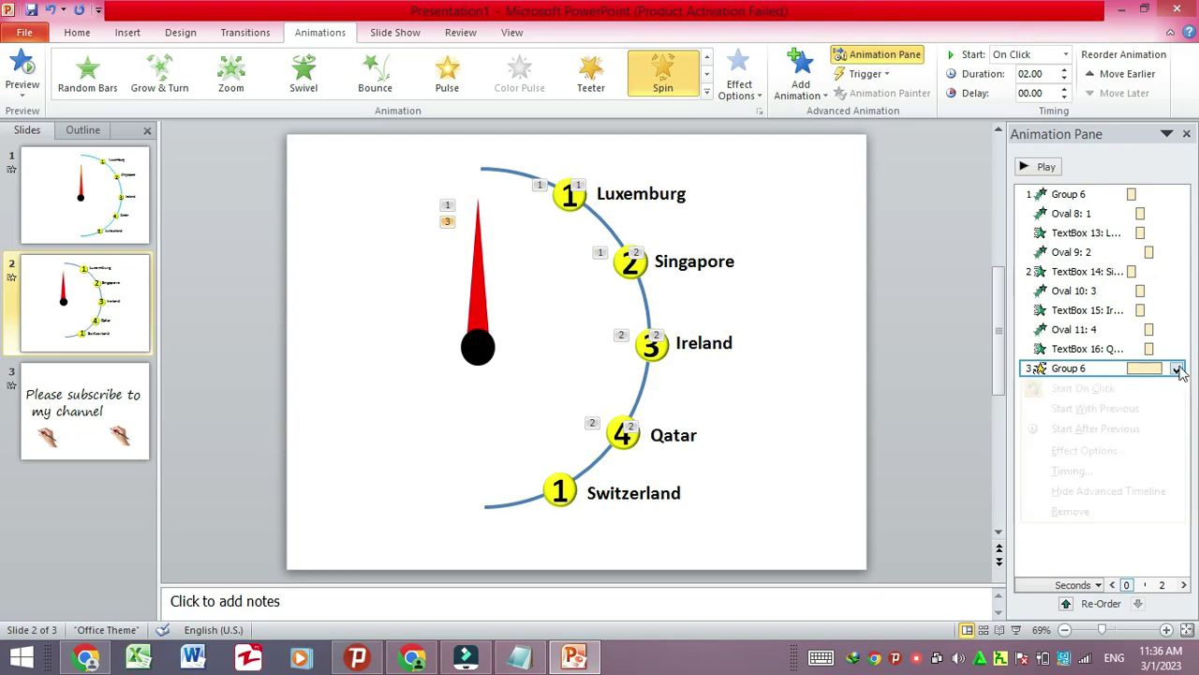
click(1087, 451)
click(693, 232)
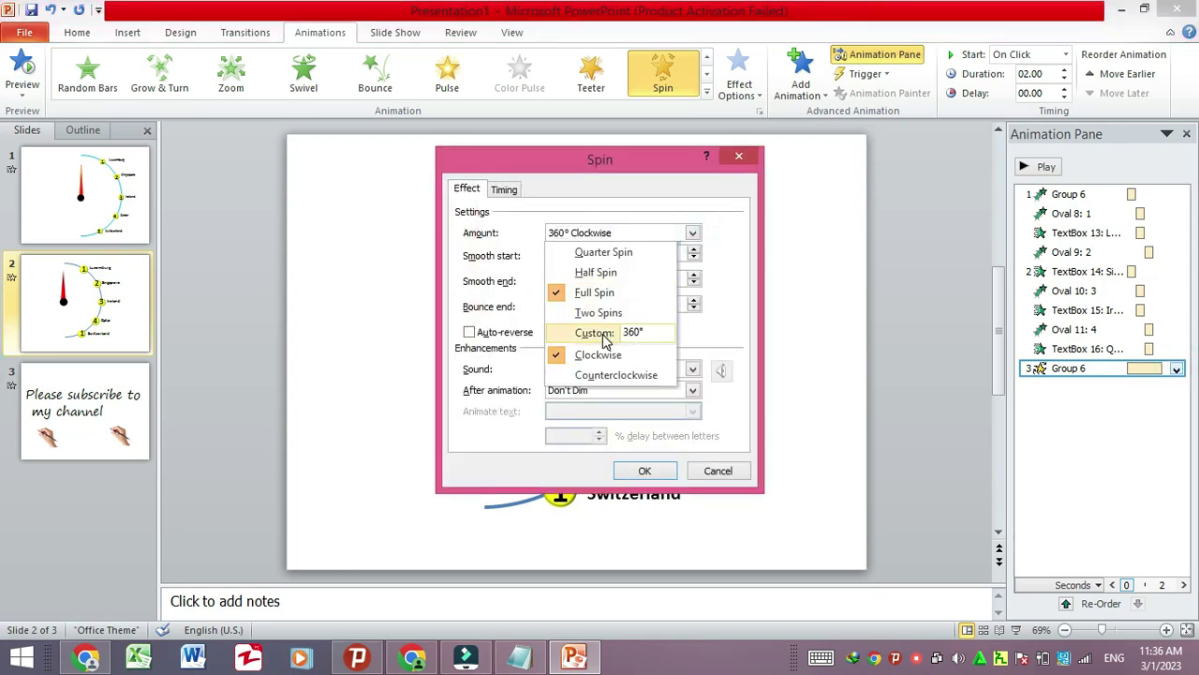
click(605, 333)
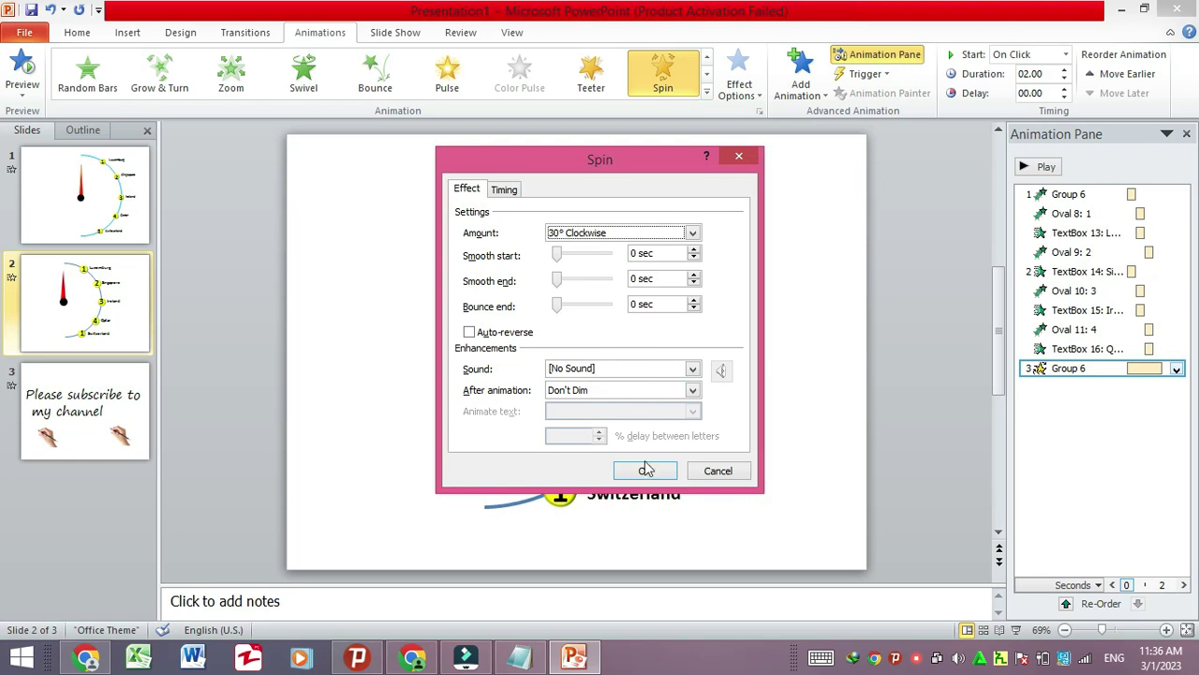
click(645, 470)
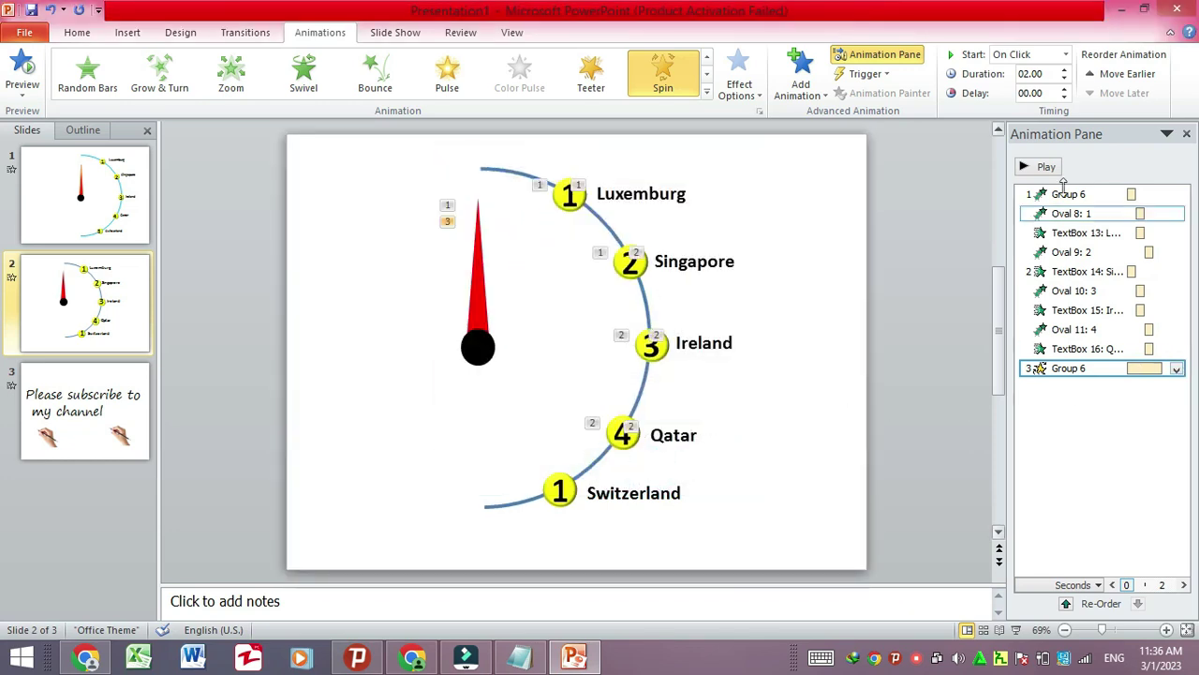
click(1065, 54)
click(1021, 104)
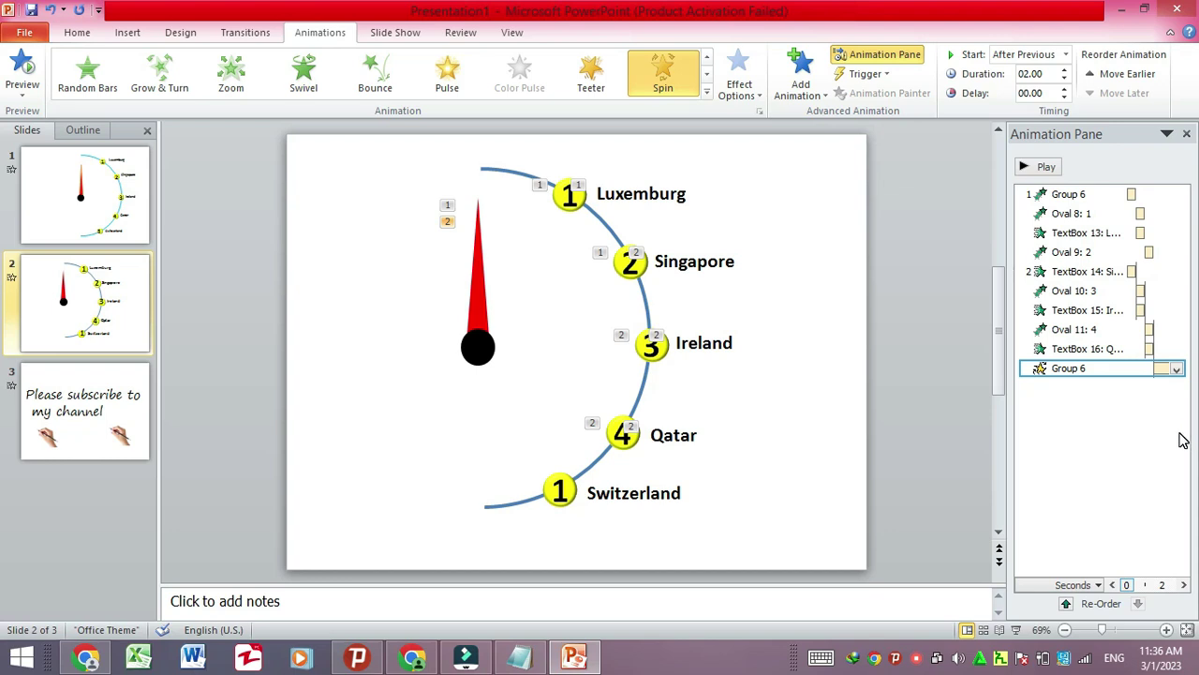
click(568, 490)
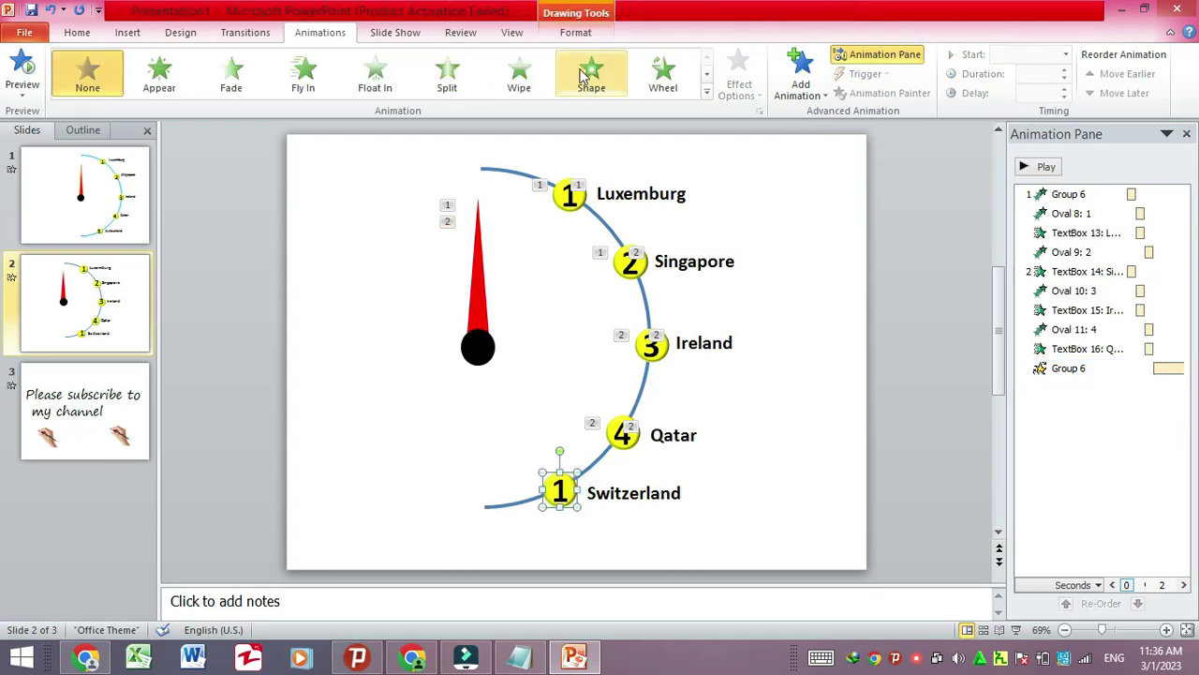
Step: Give the Switzerland marker a Zoom entrance starting After Previous
click(707, 90)
click(169, 208)
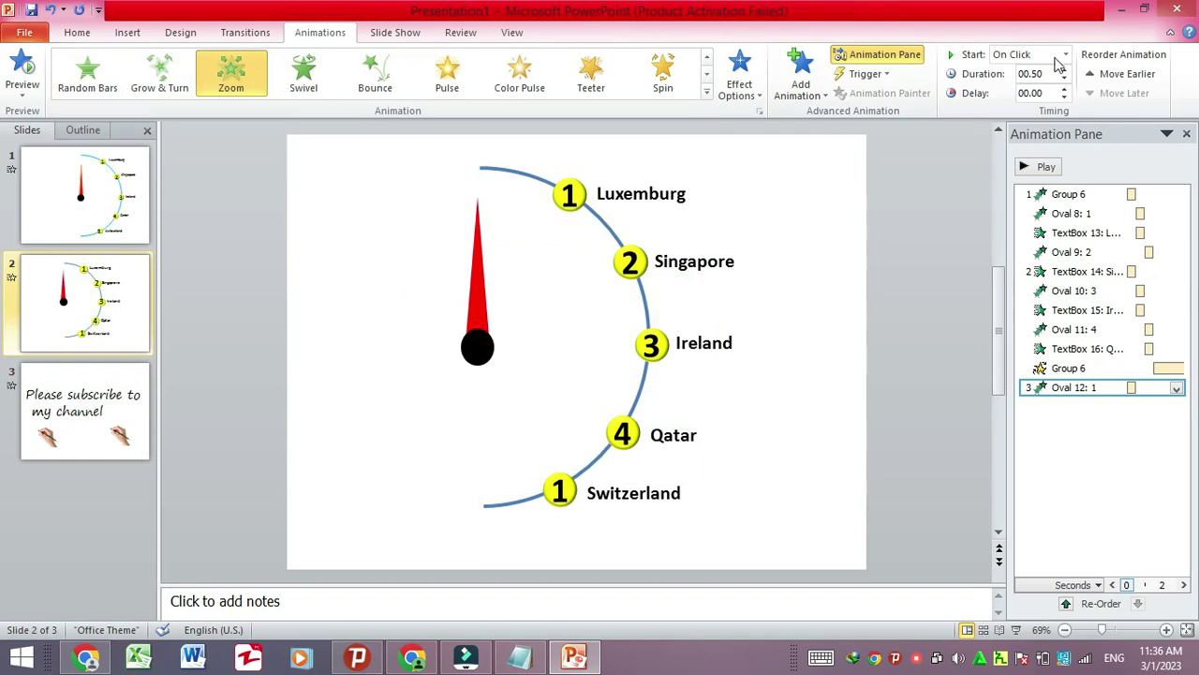
click(1065, 55)
click(1022, 108)
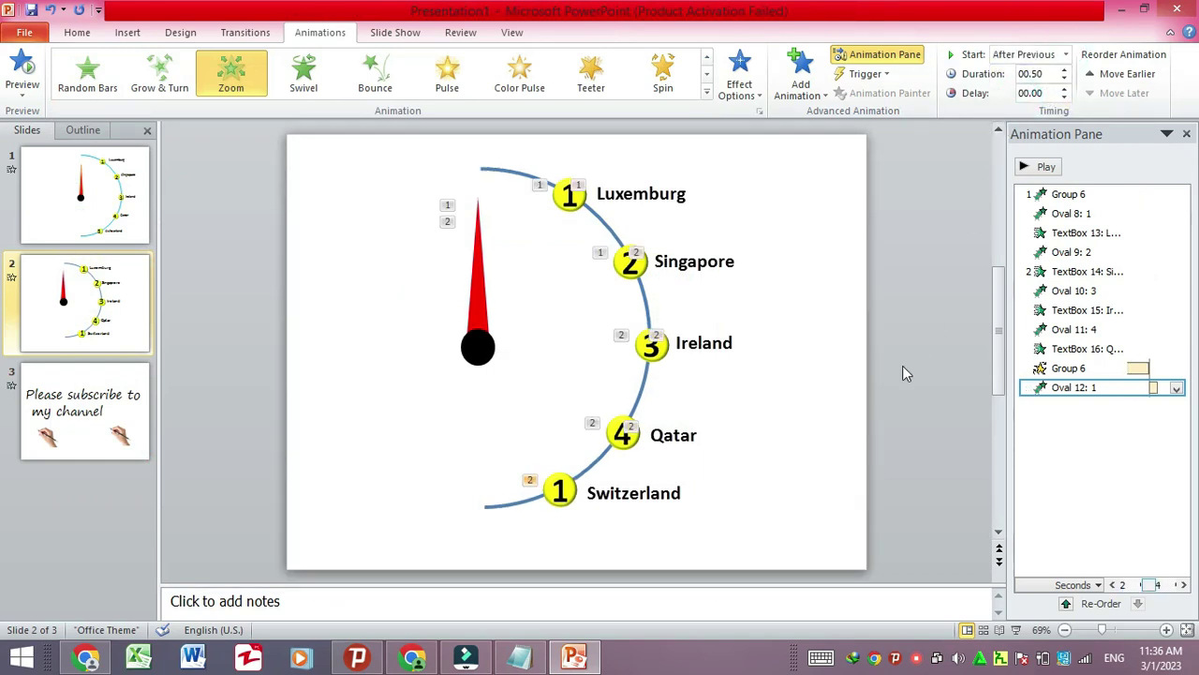
Step: Give the Switzerland label a Wipe entrance playing With Previous, then go to slide 1
click(677, 481)
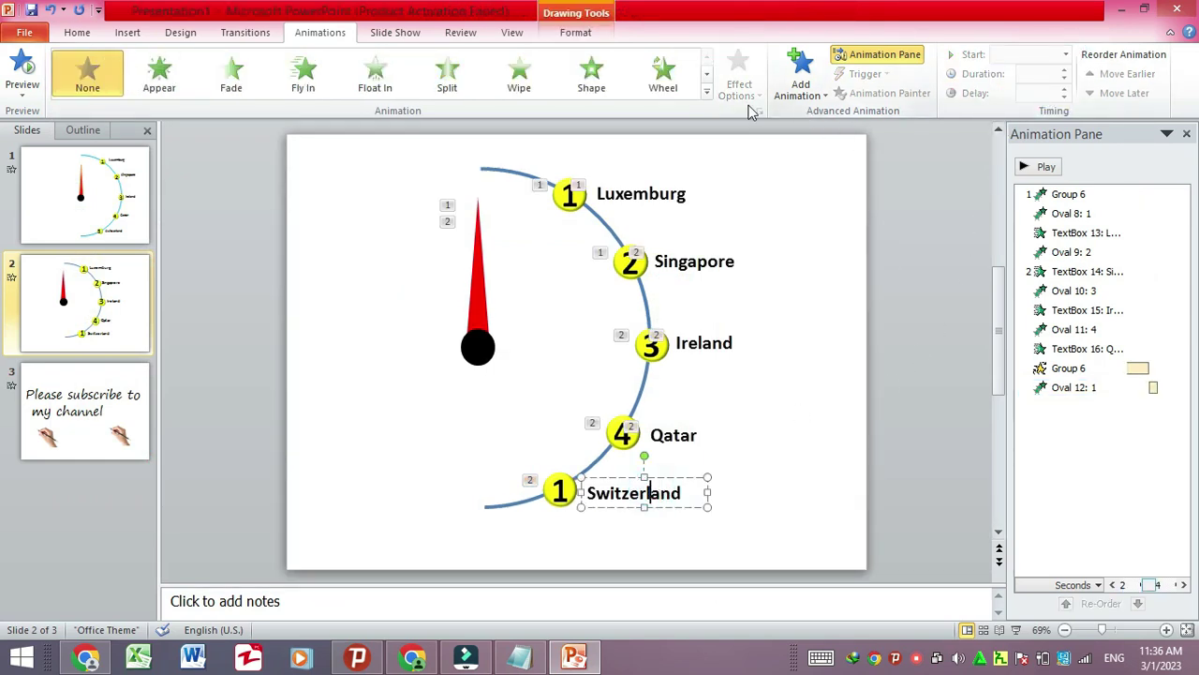
click(519, 73)
click(740, 80)
click(770, 187)
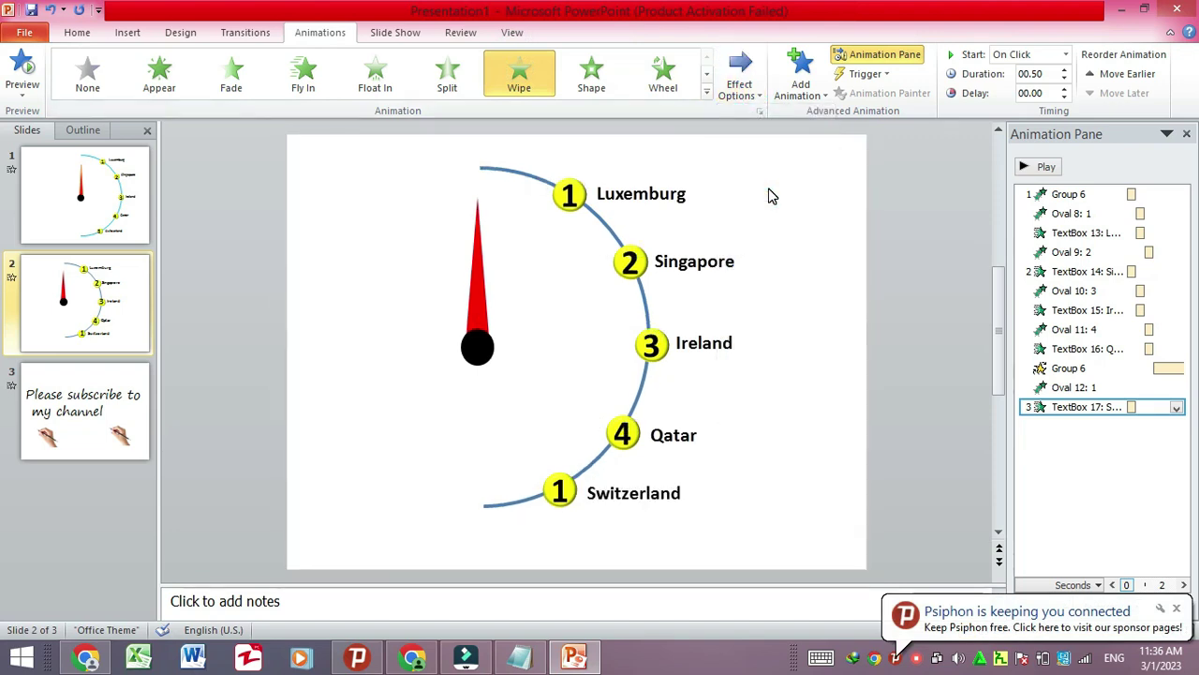
click(1066, 55)
click(1023, 90)
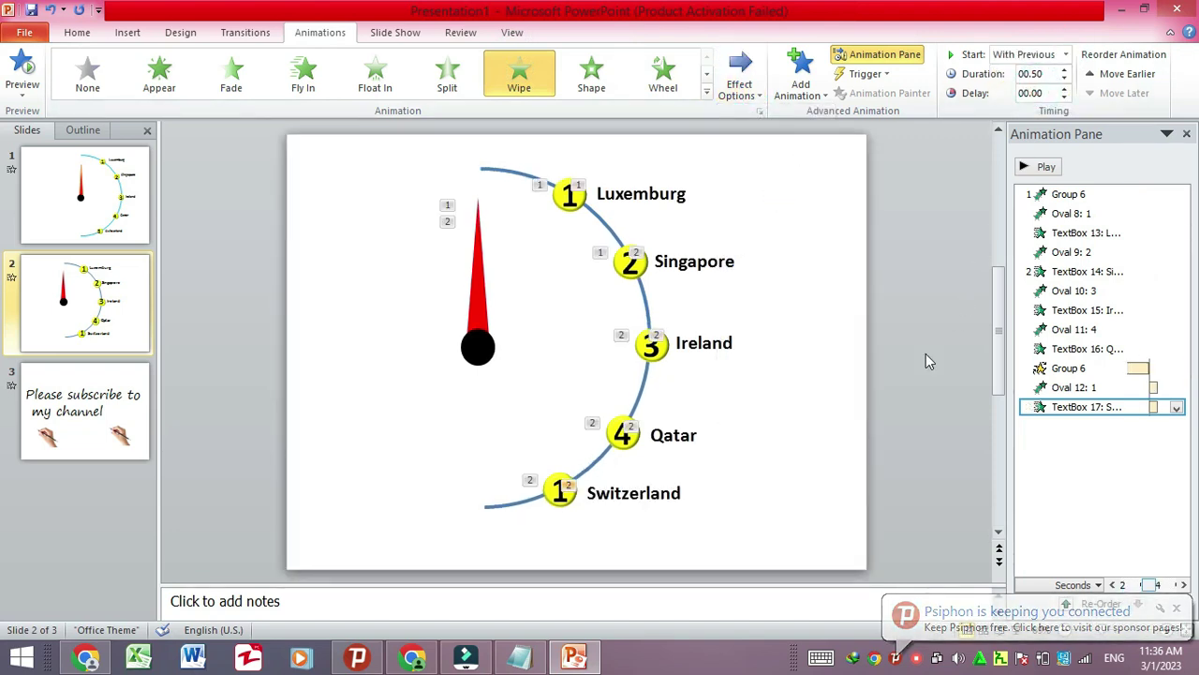
key(Page_Up)
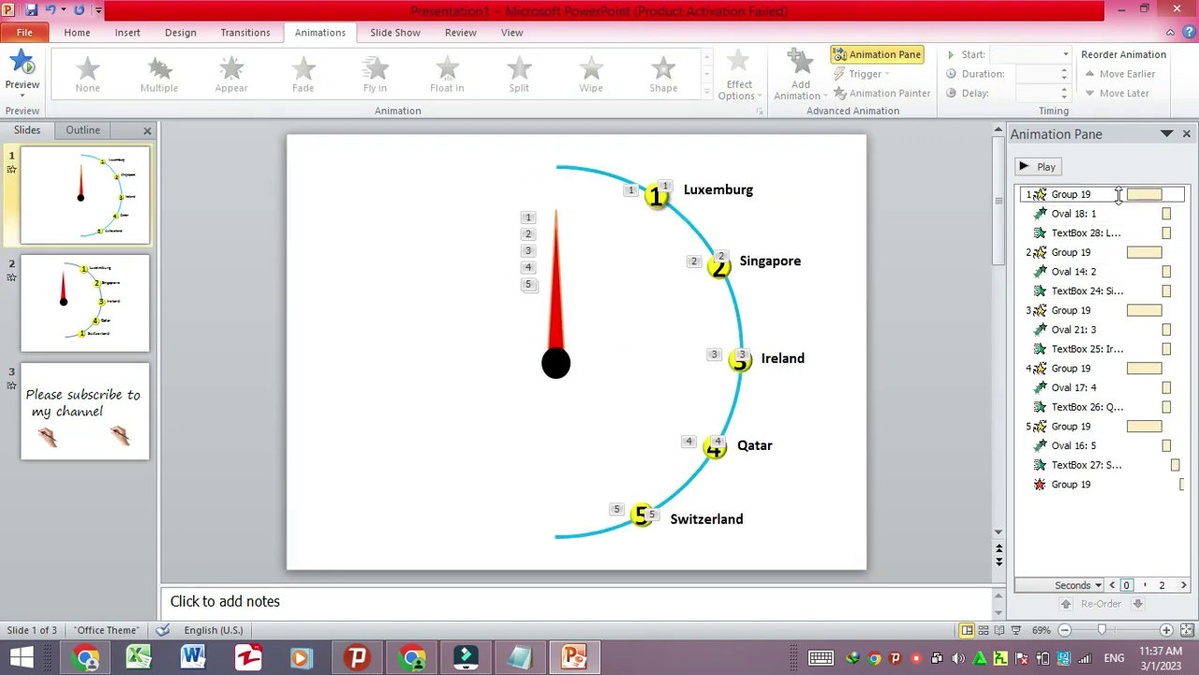
Step: Set the needle's first spin (Group 19) to start After Previous and preview the slide's animations
click(1118, 194)
click(1065, 54)
click(1026, 105)
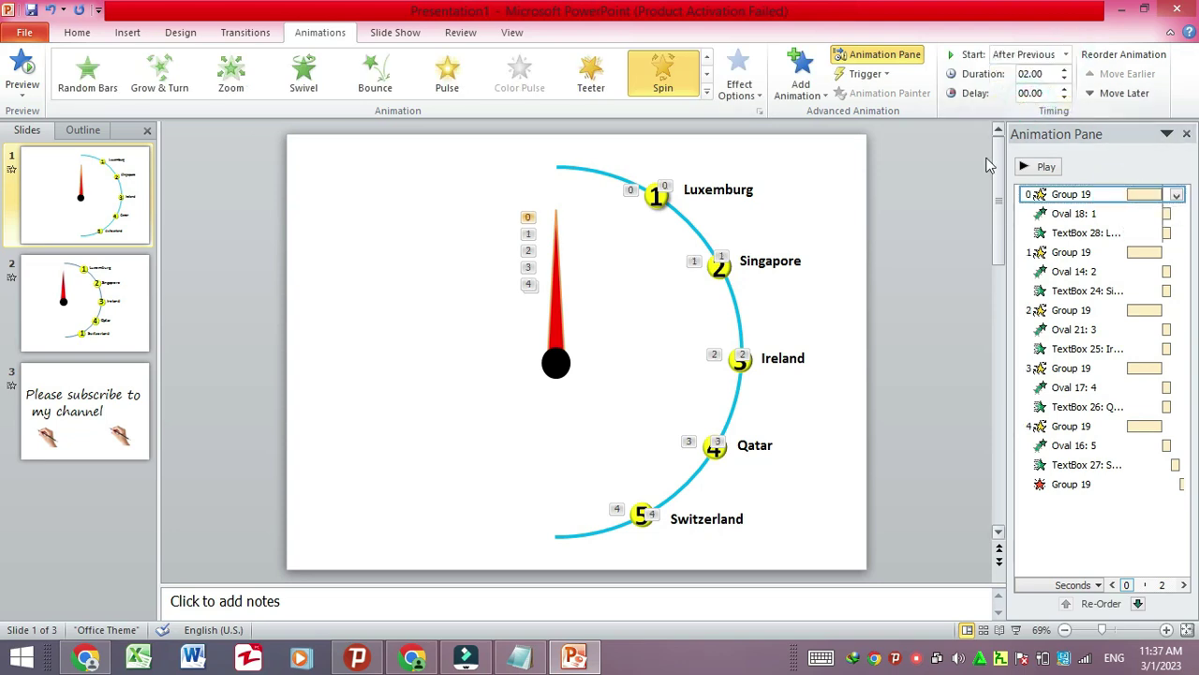
click(1043, 167)
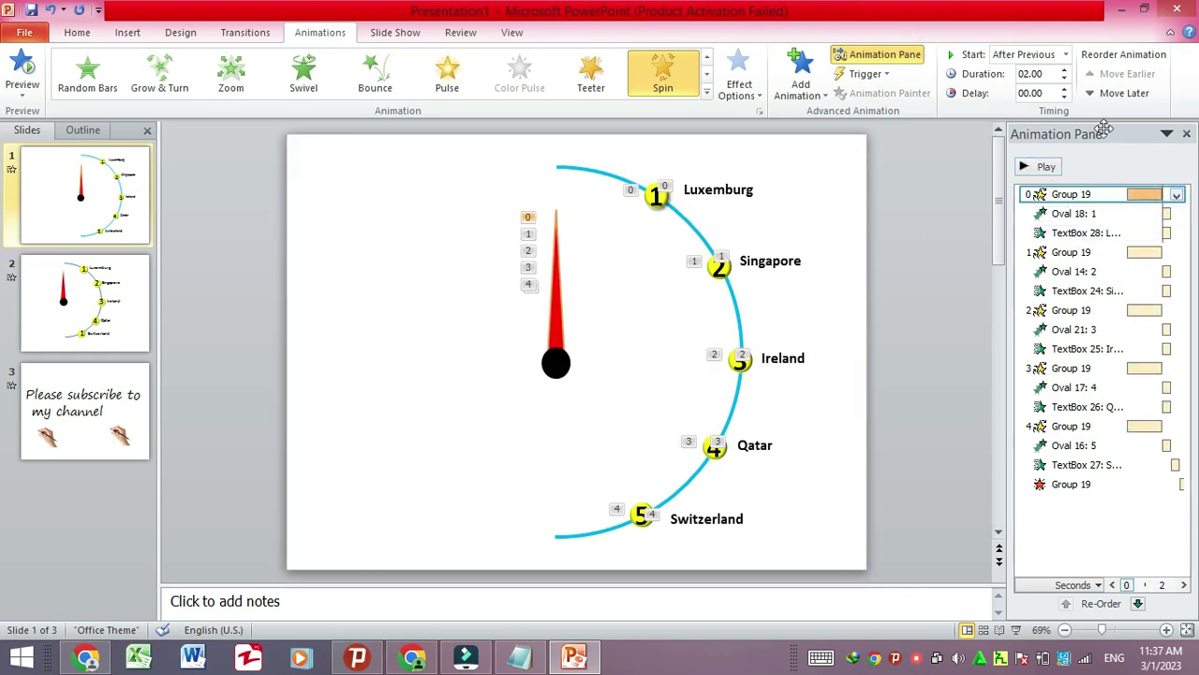
Step: Return the needle's first spin to start On Click after checking the second spin's setting
click(1118, 252)
click(1172, 194)
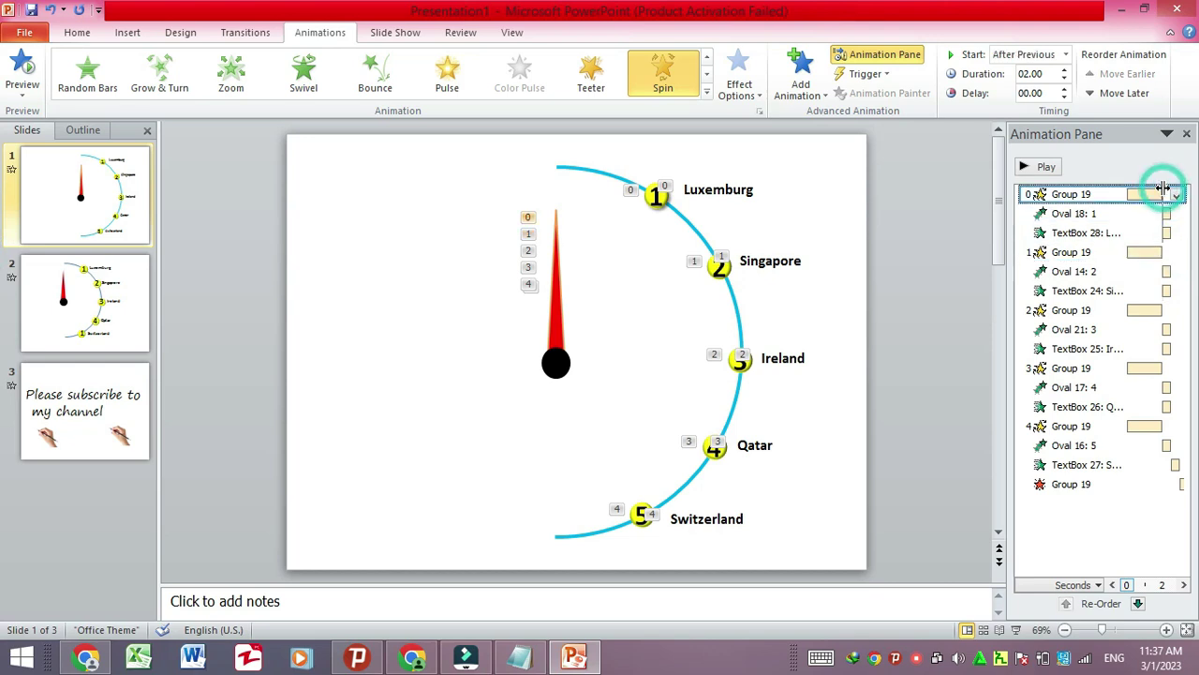
click(1067, 55)
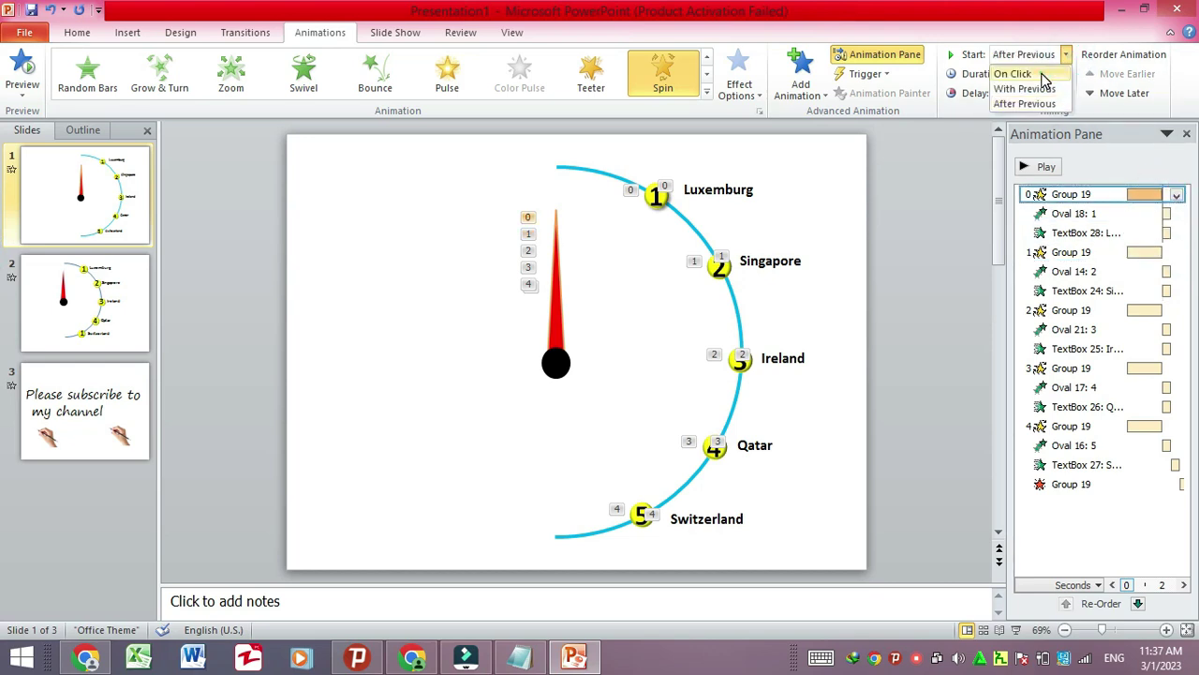
click(1020, 73)
Step: Start the slide show and advance the needle through Luxembourg, Singapore, Ireland and Qatar
click(1018, 630)
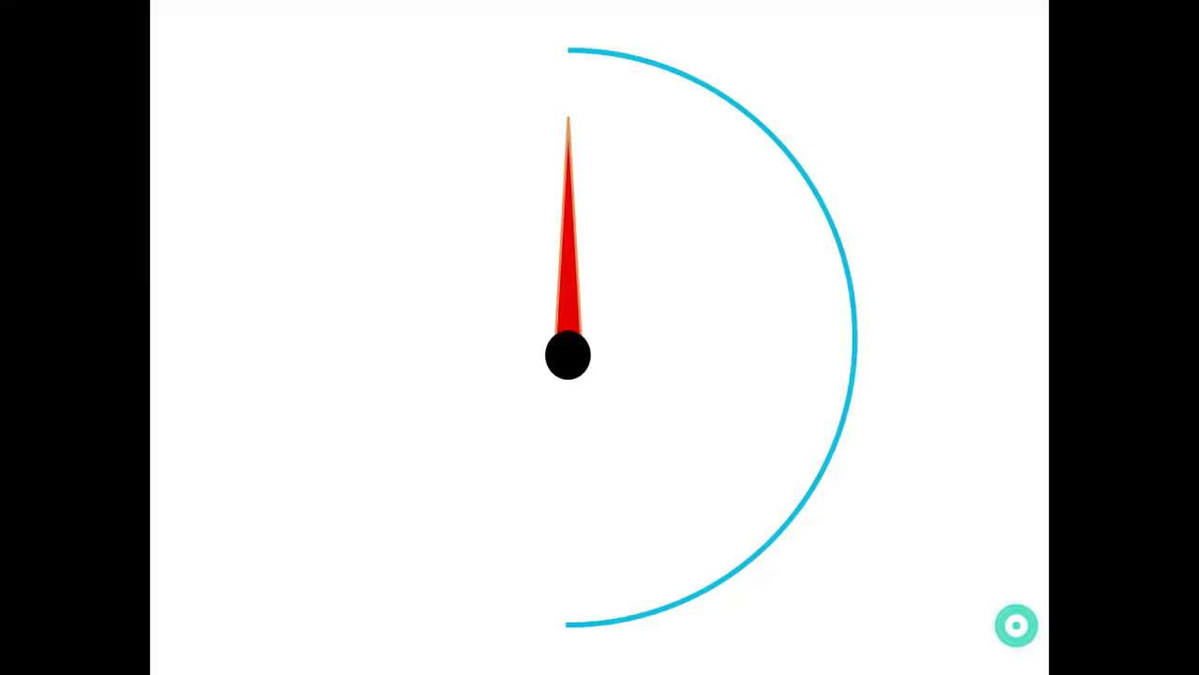
click(801, 99)
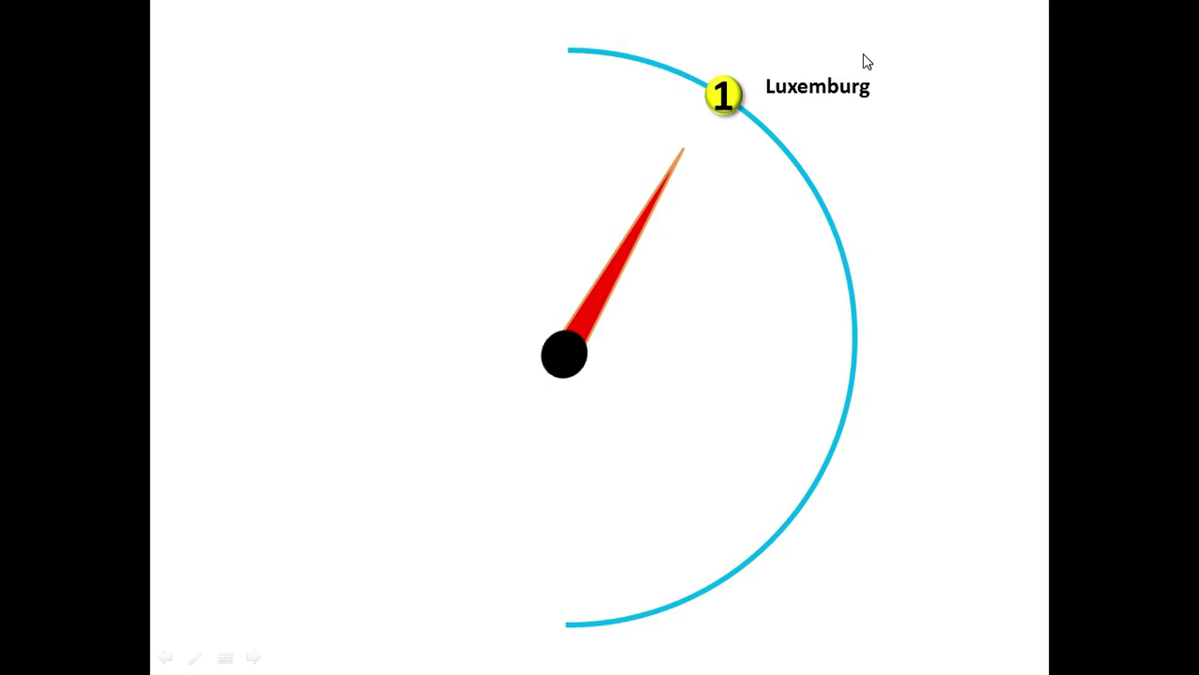
click(864, 56)
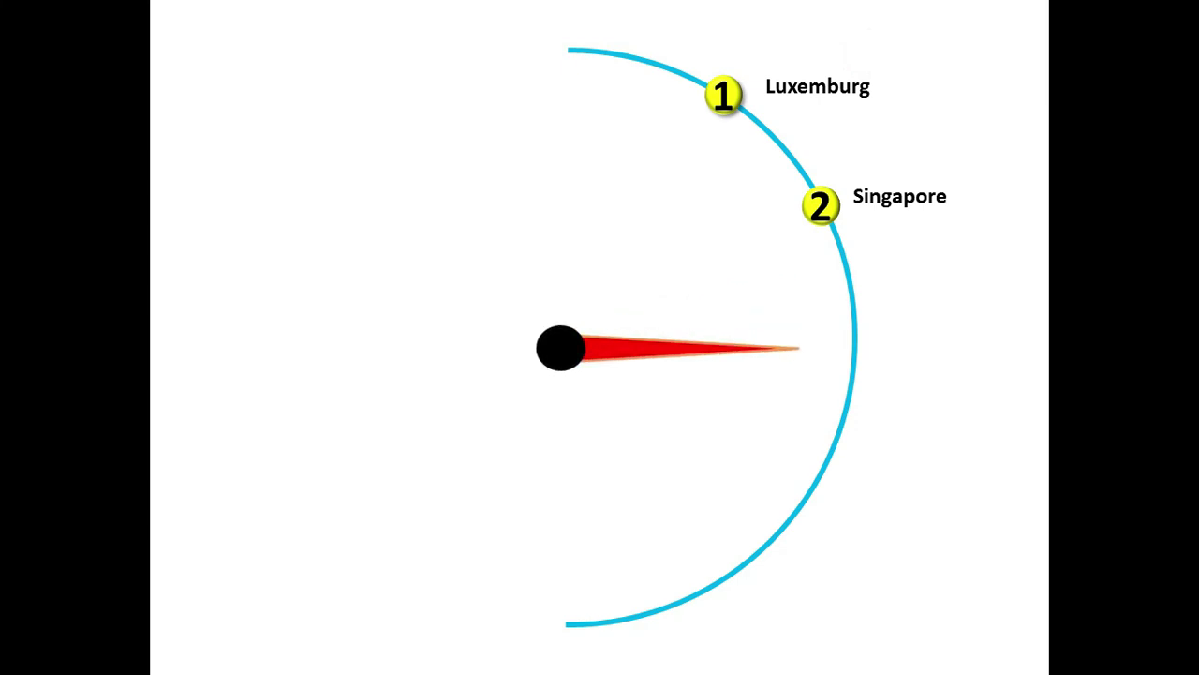
click(863, 52)
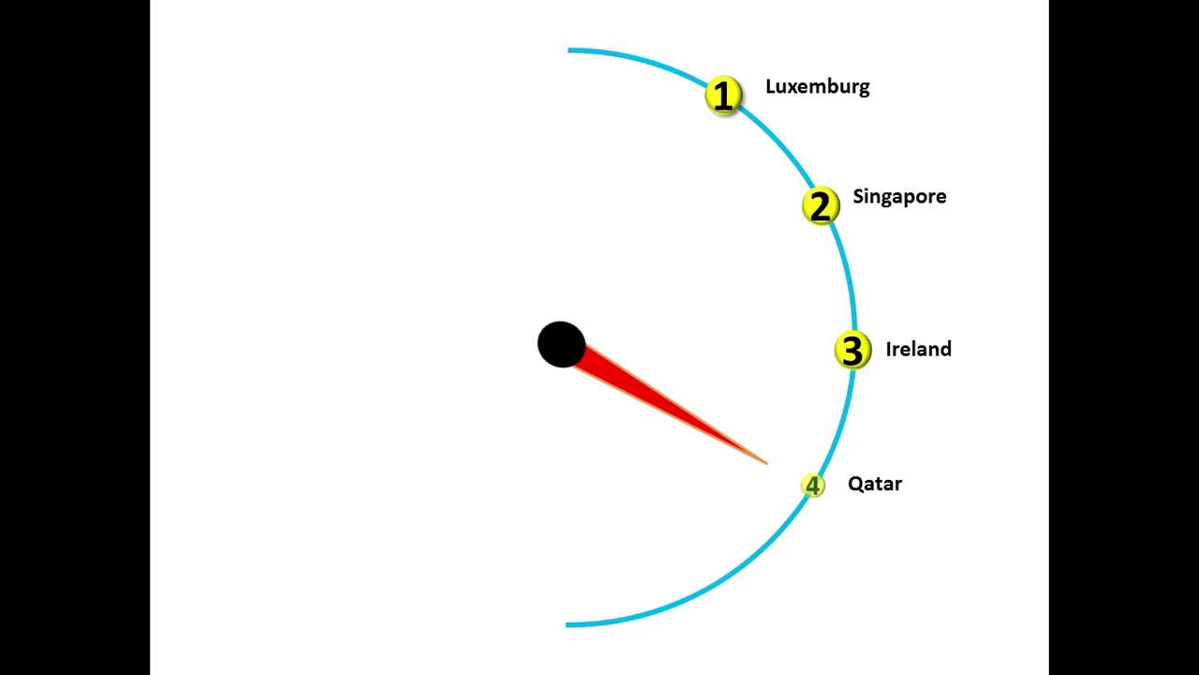
click(863, 52)
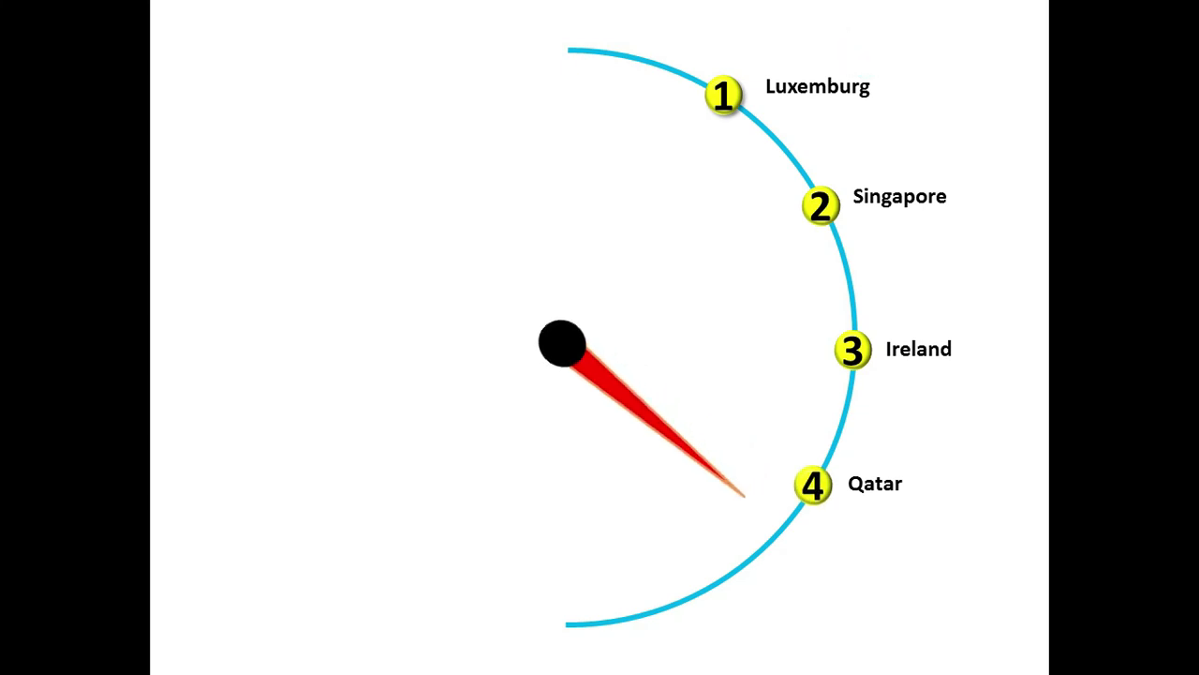